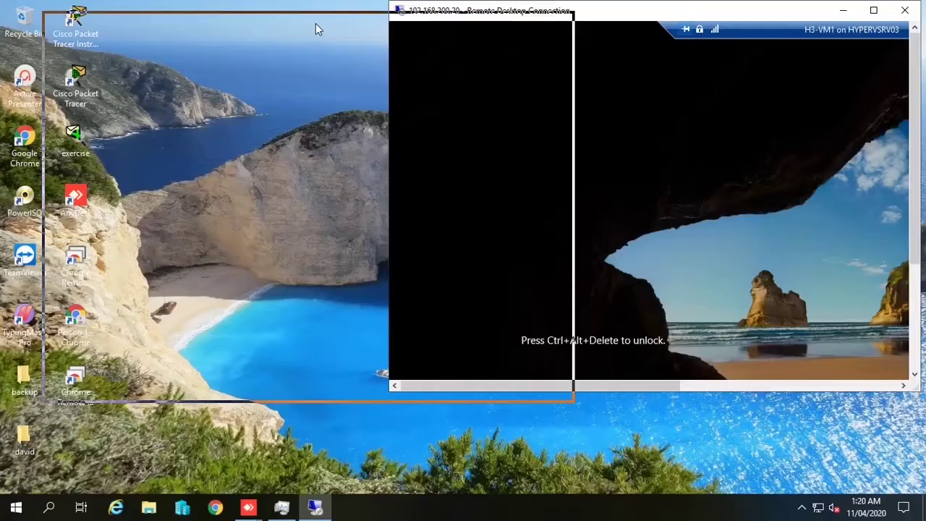
Step: Restore the H3-VM1 session window from the host taskbar and take it out of full screen
left_click(600, 16)
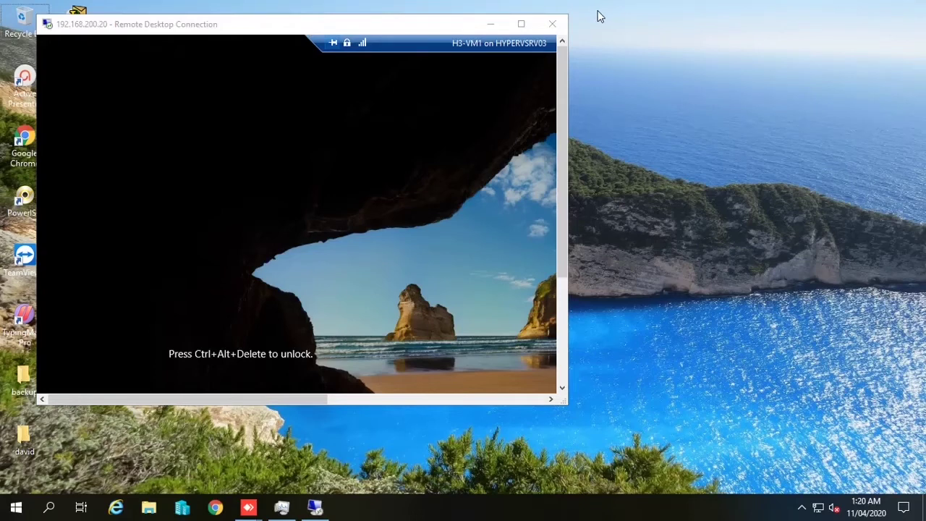
double_click(450, 26)
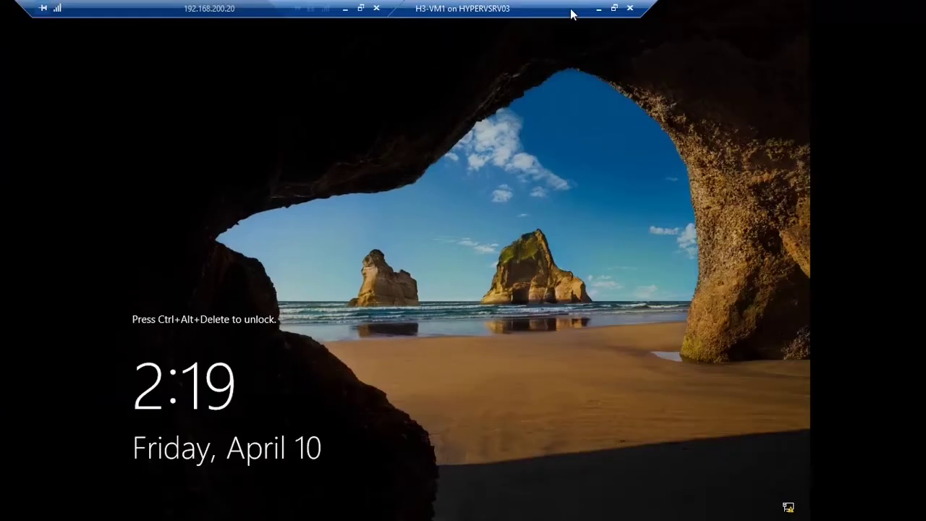
left_click(598, 9)
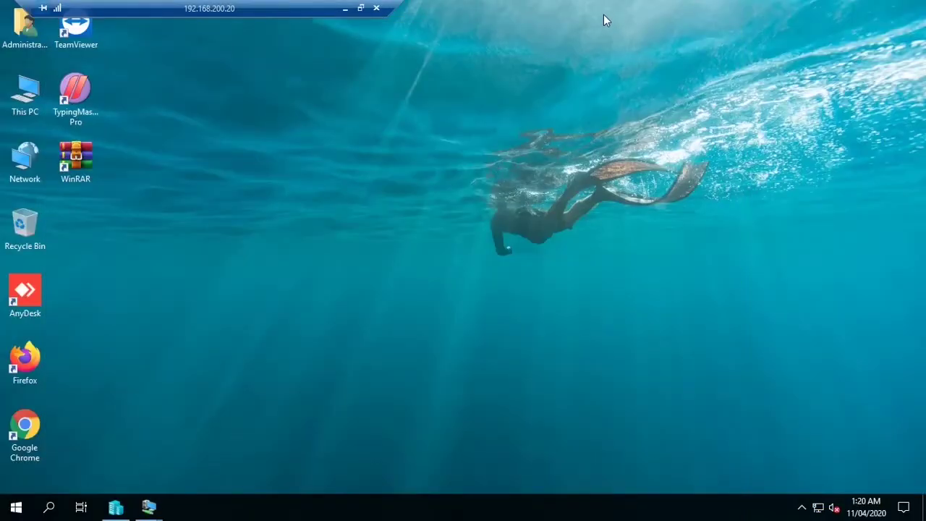
mouse_move(150, 507)
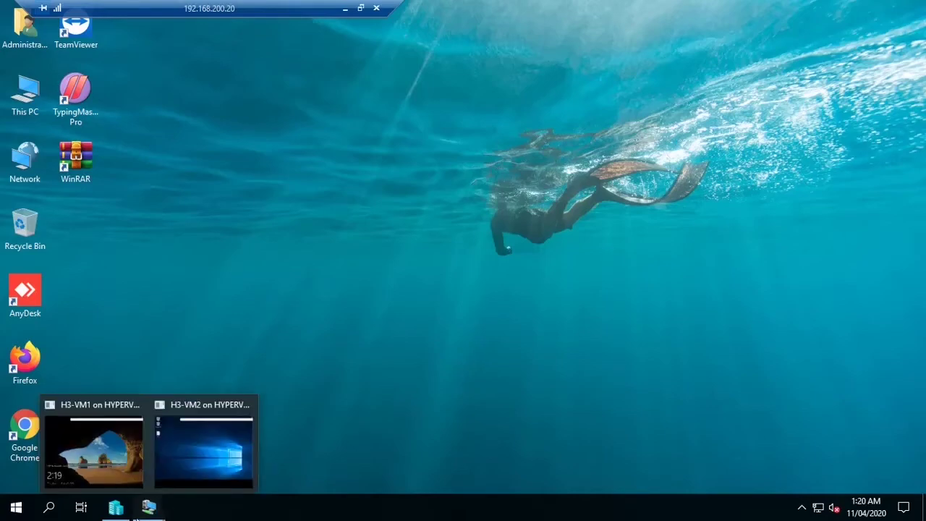
left_click(117, 467)
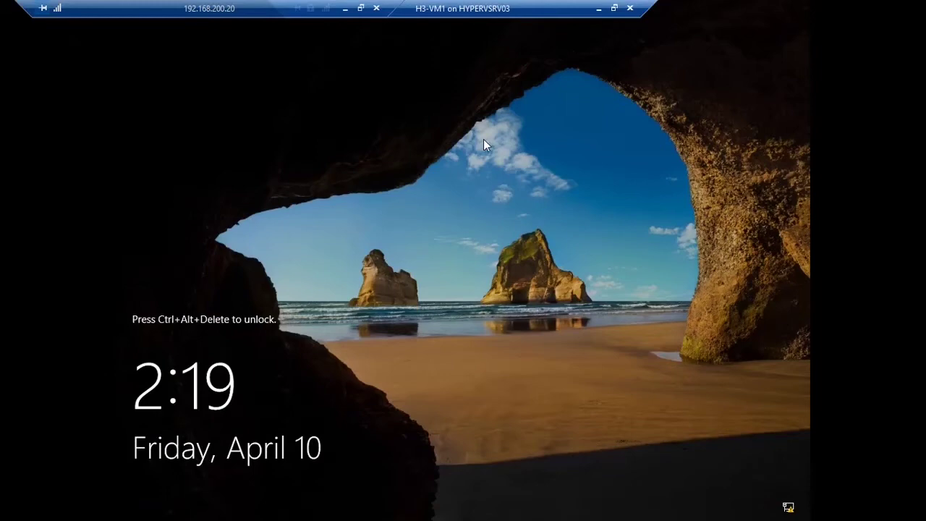
left_click(613, 8)
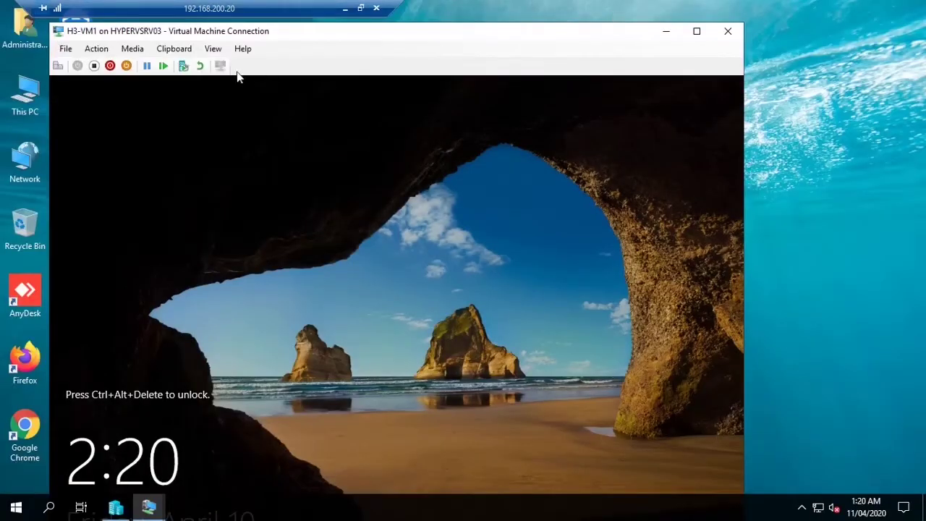
Step: Unlock H3-VM1 with Action > Ctrl+Alt+Delete and sign in with the administrator password
left_click(96, 48)
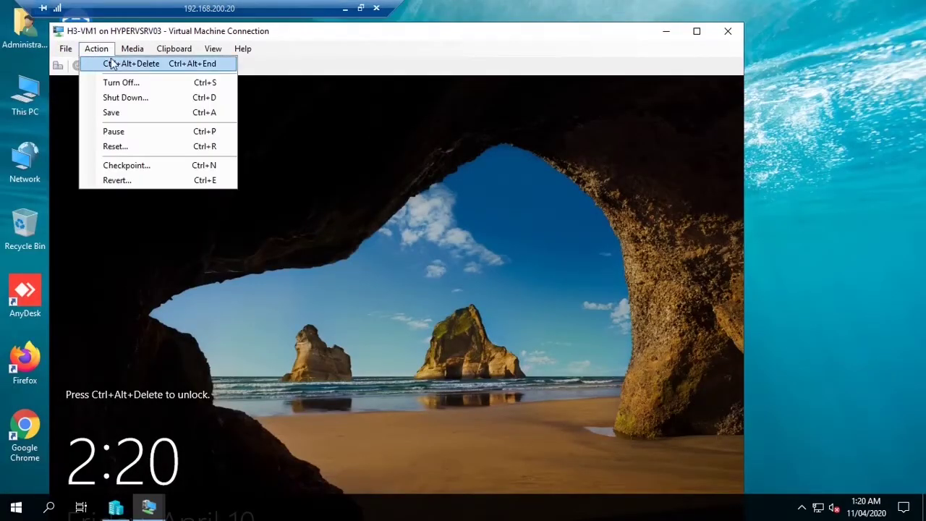
left_click(126, 66)
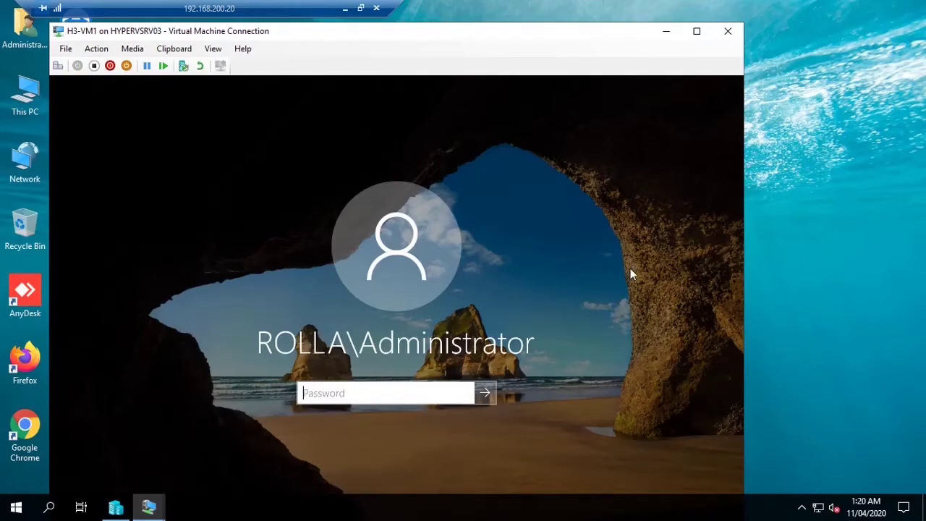
type("••••••••••")
key("Return")
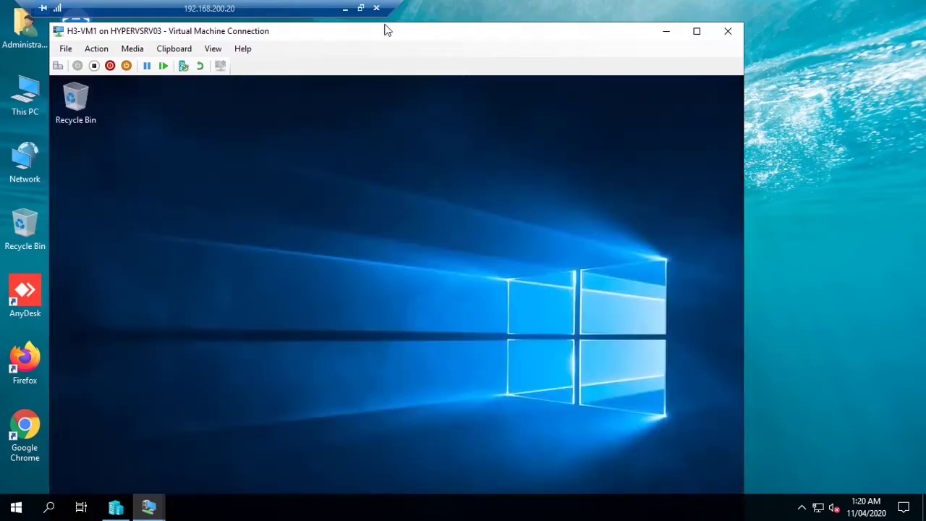
Step: Open a maximized File Explorer window at This PC
left_click(698, 31)
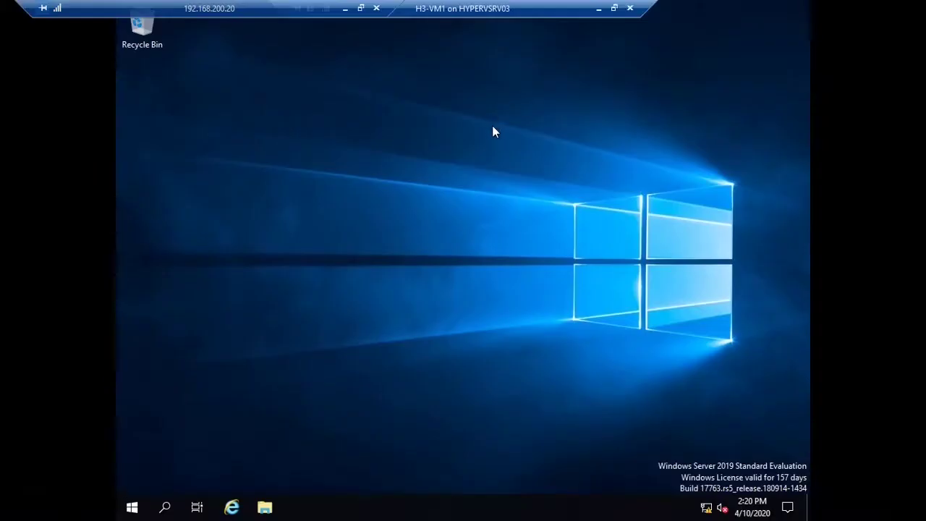
left_click(265, 507)
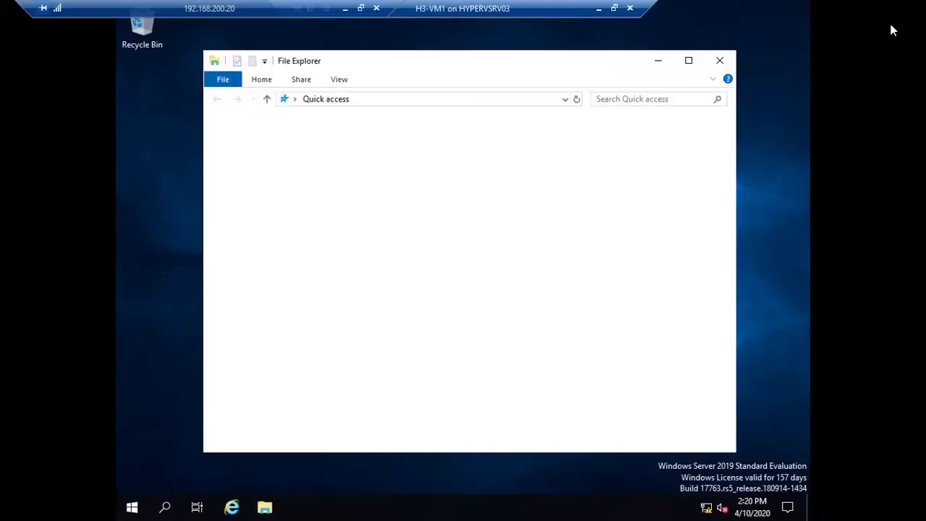
left_click(254, 235)
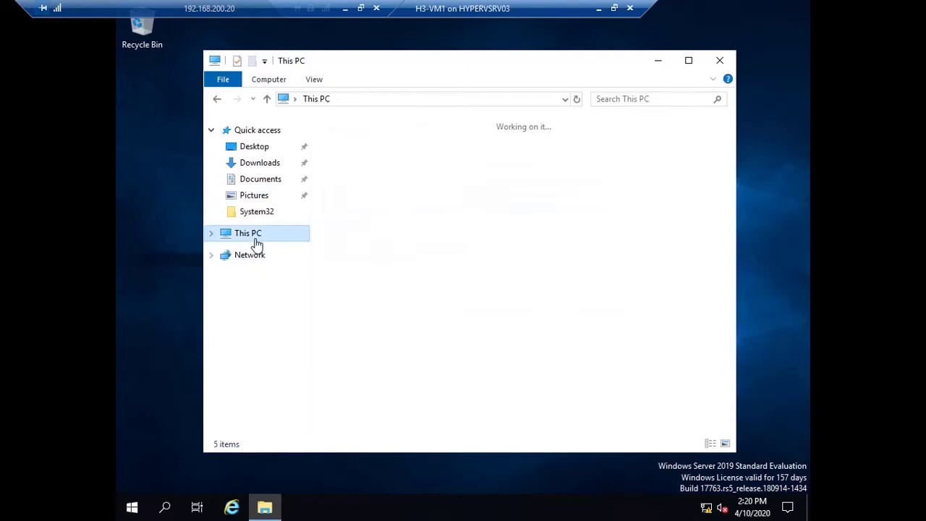
left_click(689, 60)
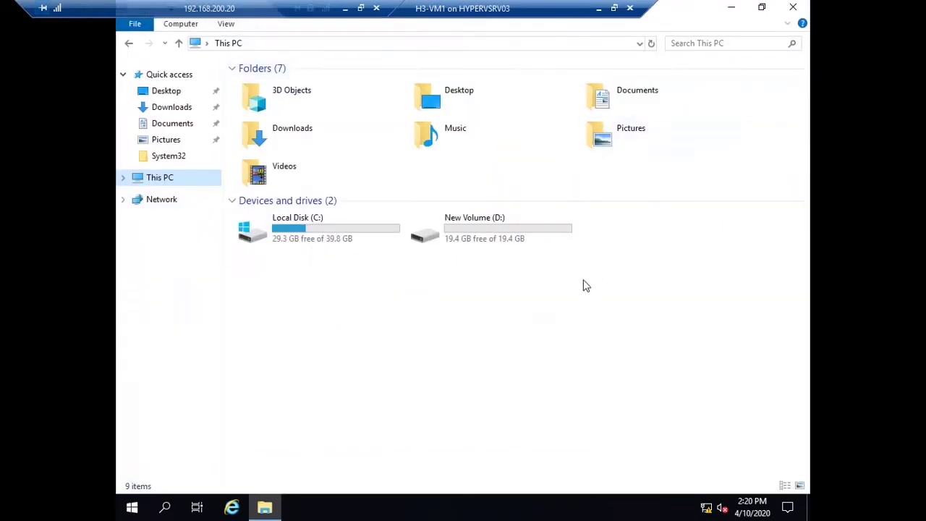
Step: Create a new folder named workfolder on New Volume (D:)
left_click(535, 241)
double_click(532, 239)
right_click(369, 289)
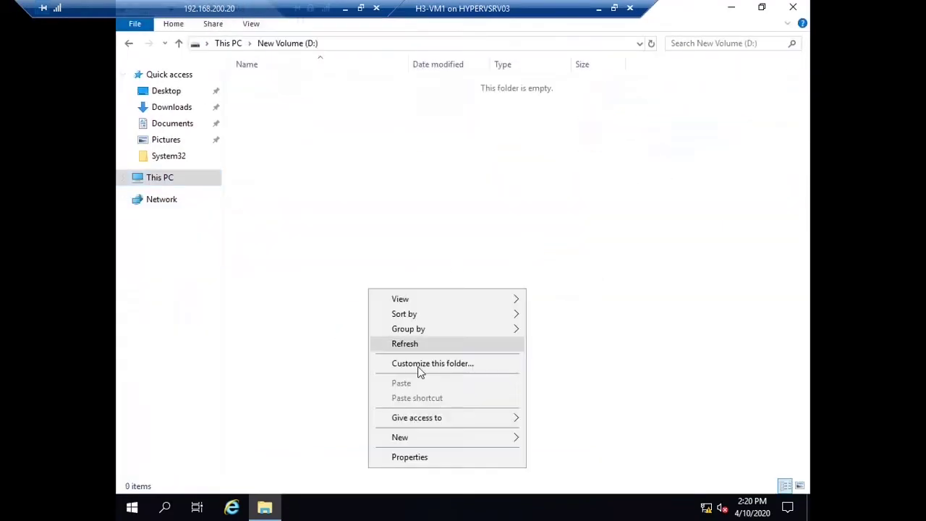
mouse_move(440, 438)
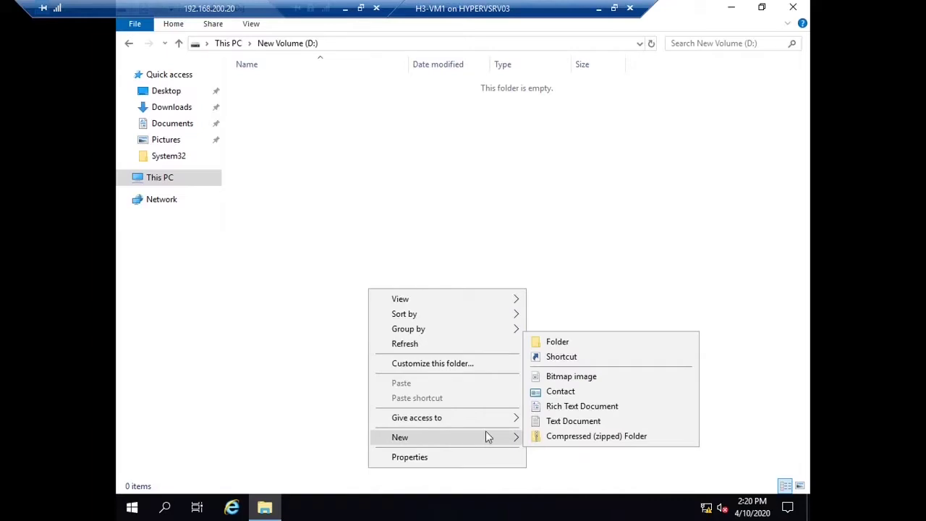
left_click(571, 337)
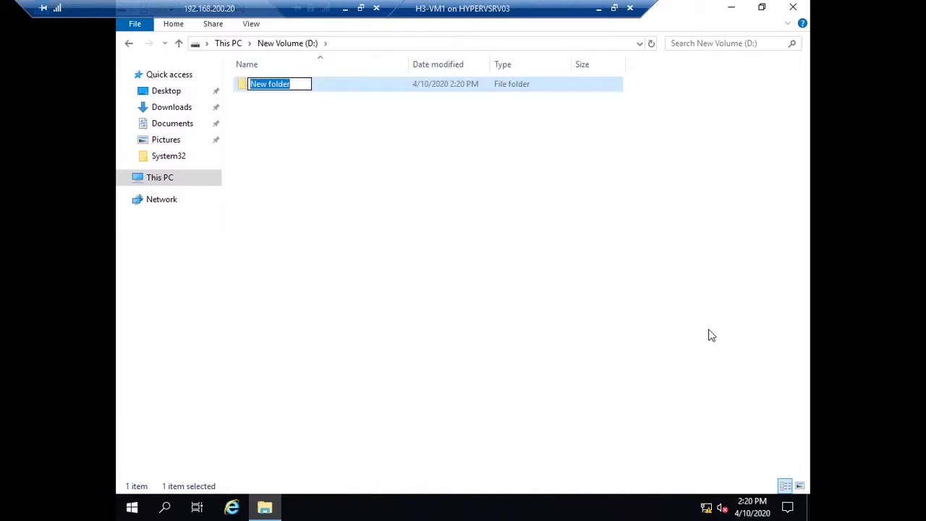
type("workfolder")
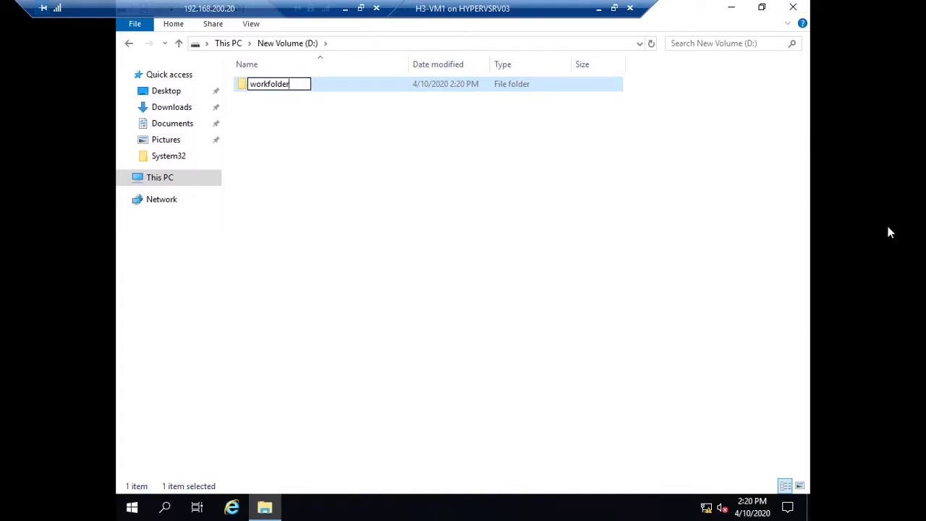
left_click(358, 107)
Step: Turn on Share this folder for workfolder in Advanced Sharing
right_click(323, 87)
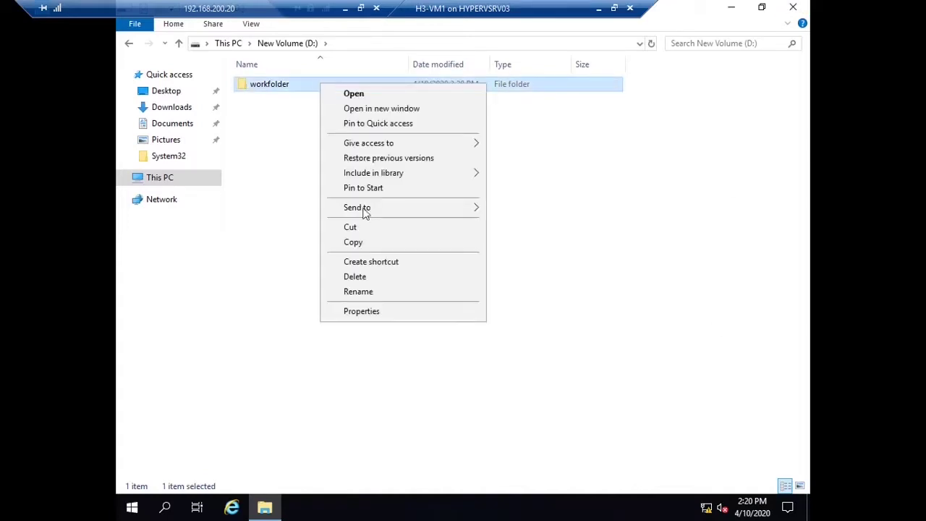
left_click(383, 314)
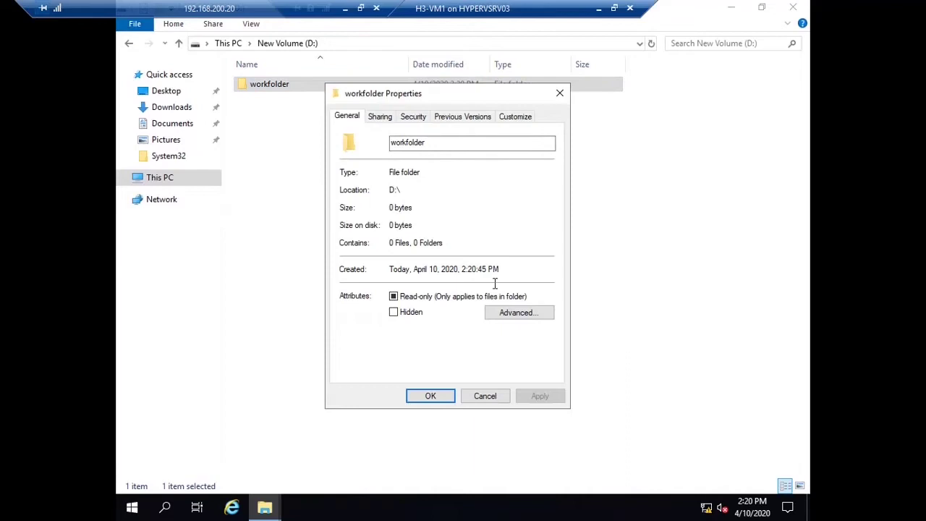
left_click(381, 118)
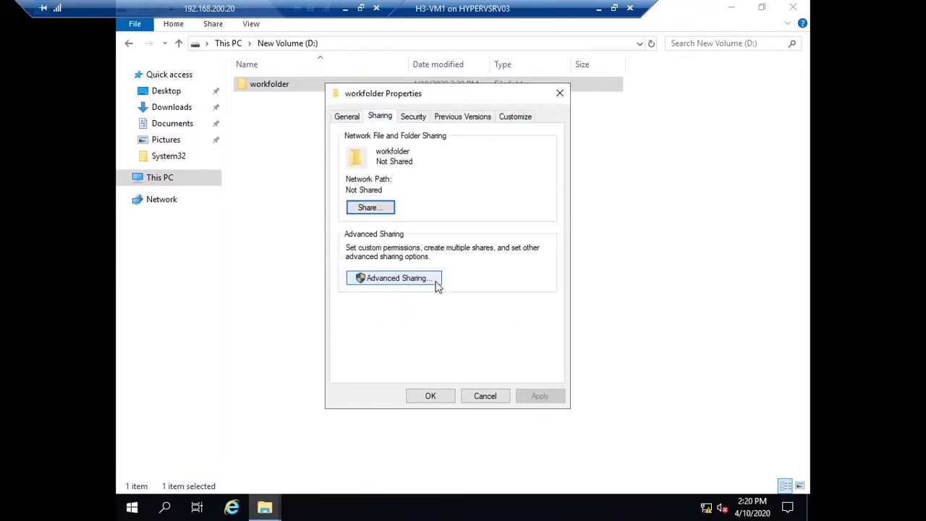
left_click(438, 284)
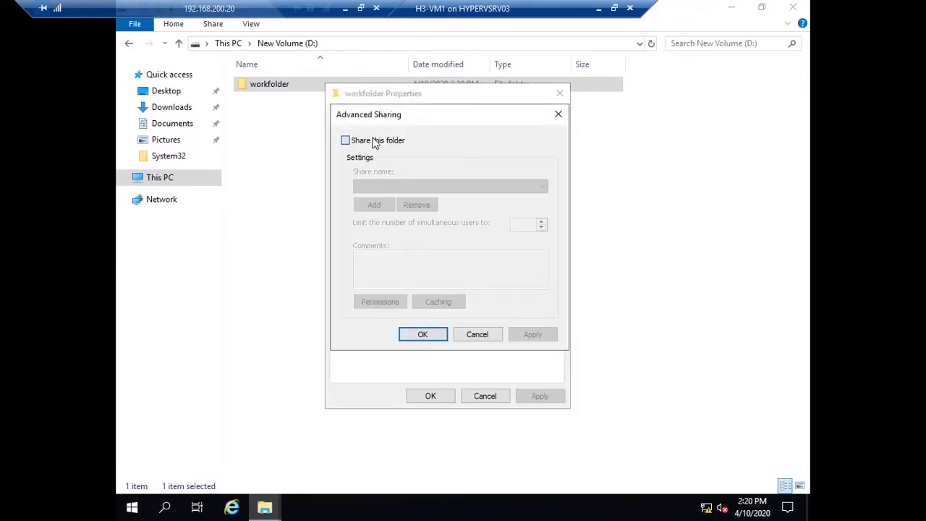
left_click(345, 140)
Step: Allow Everyone Full Control on the share, apply all dialogs, and close Explorer
left_click(380, 302)
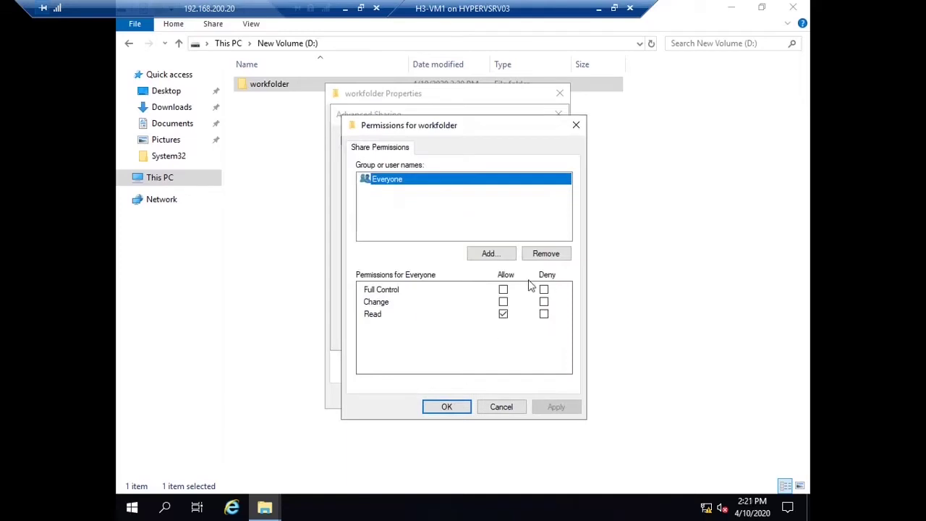
left_click(504, 291)
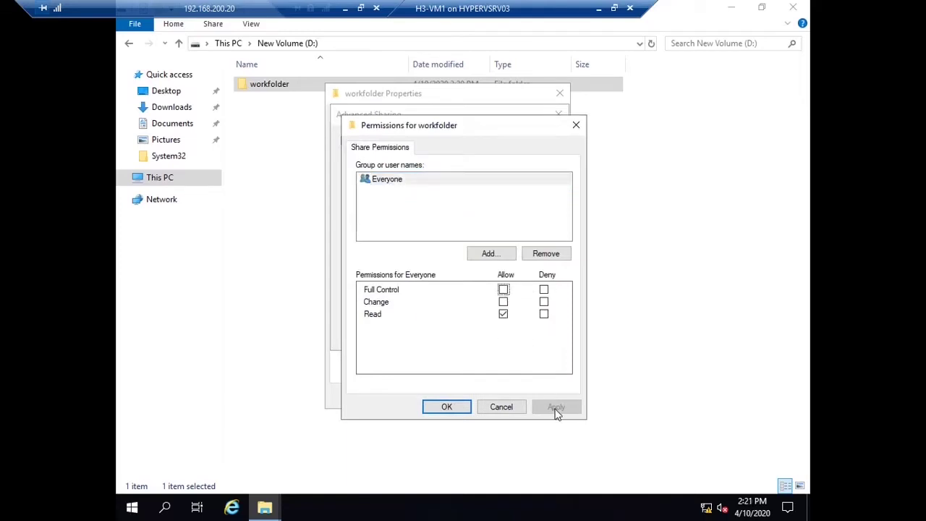
left_click(503, 291)
left_click(568, 413)
left_click(460, 408)
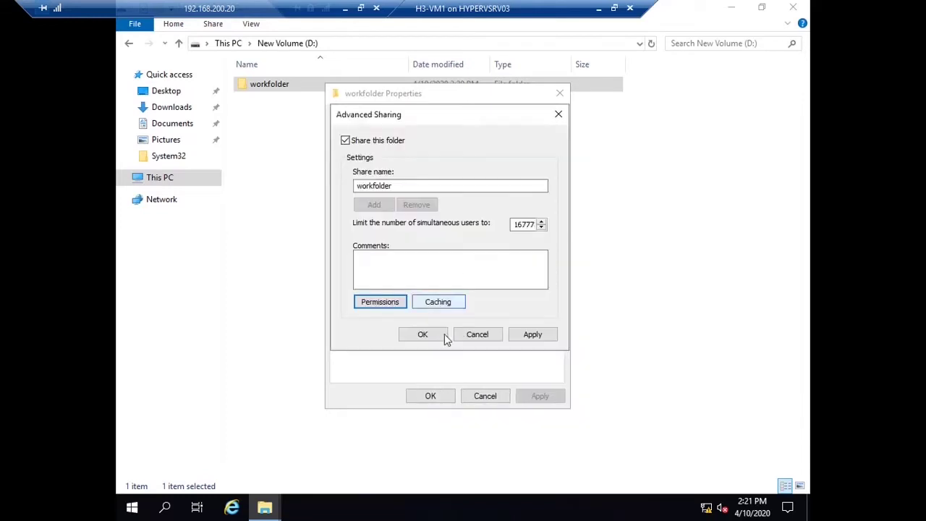
left_click(534, 335)
left_click(424, 335)
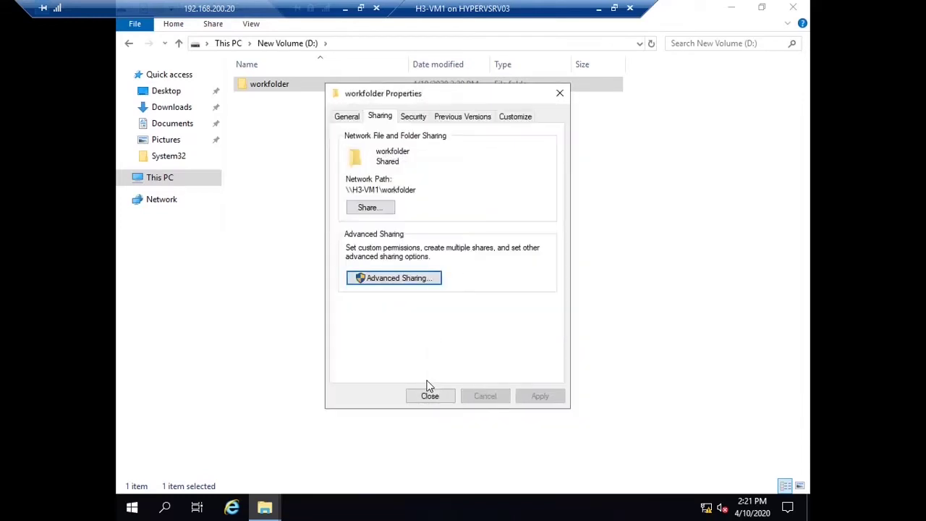
left_click(428, 393)
left_click(663, 137)
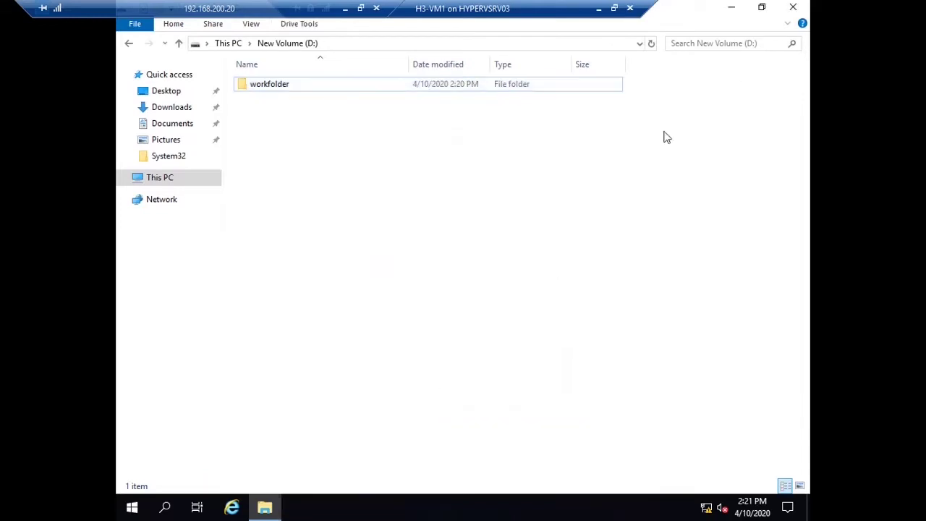
left_click(793, 8)
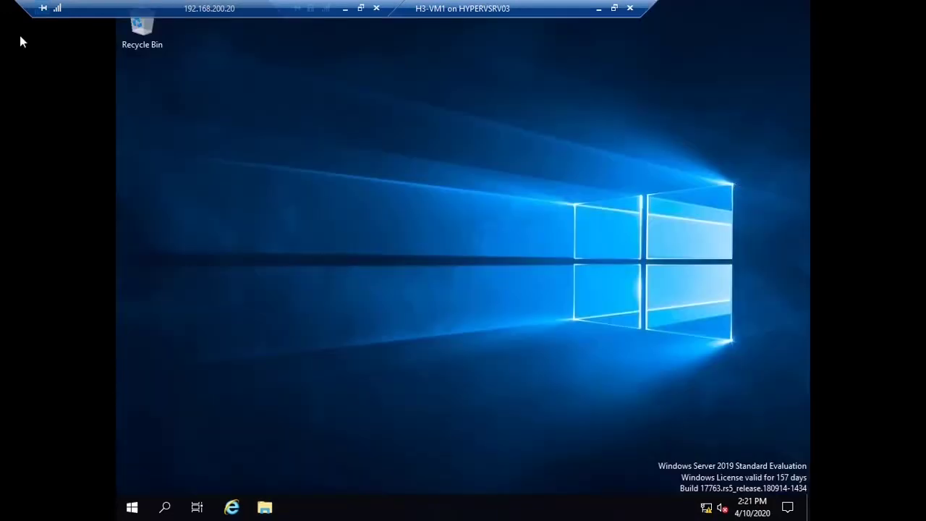
Step: Launch DNS Manager from the Run box
key("super+r")
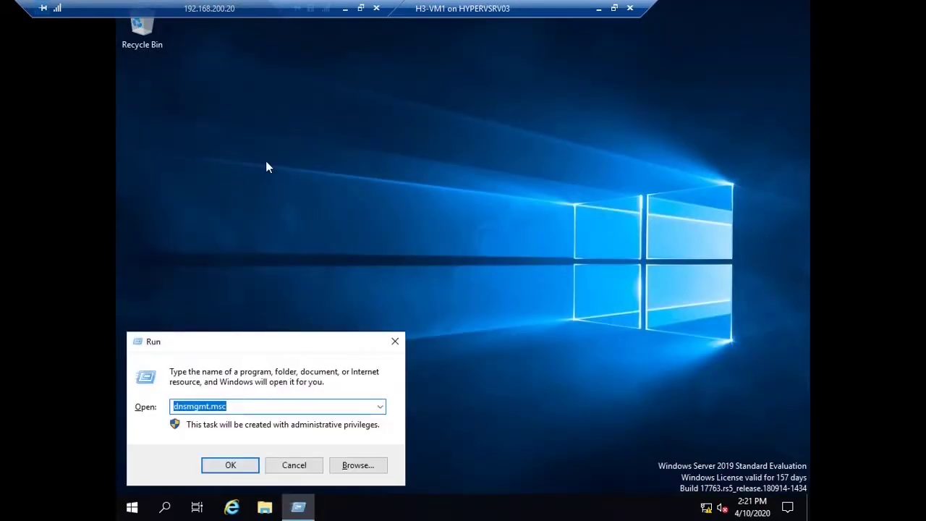
left_click(266, 167)
left_click(252, 407)
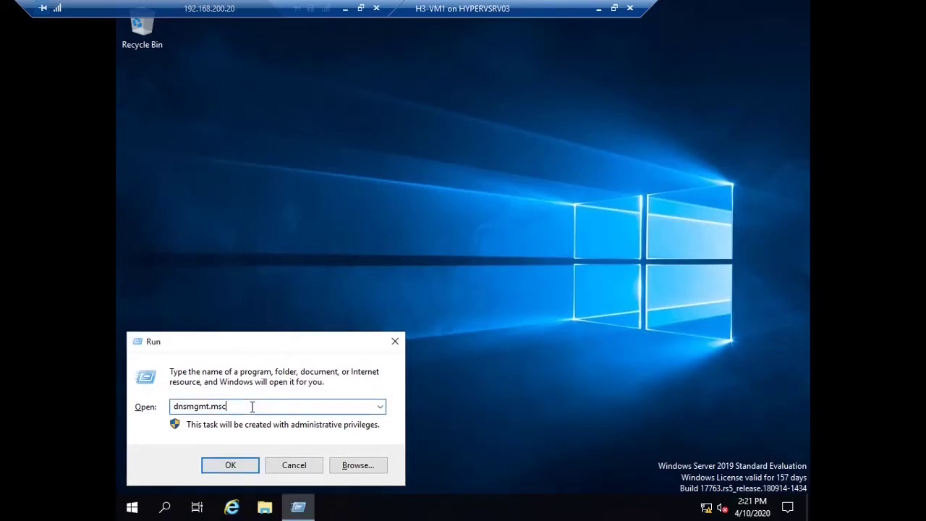
left_click(232, 466)
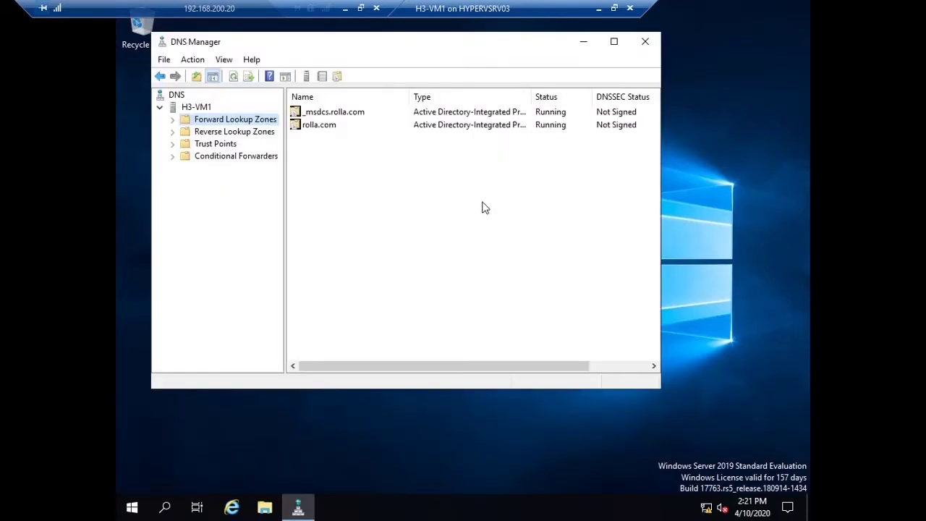
Step: Begin a New Host named workfolders in the rolla.com zone, then open an administrator command prompt
left_click(320, 131)
double_click(319, 131)
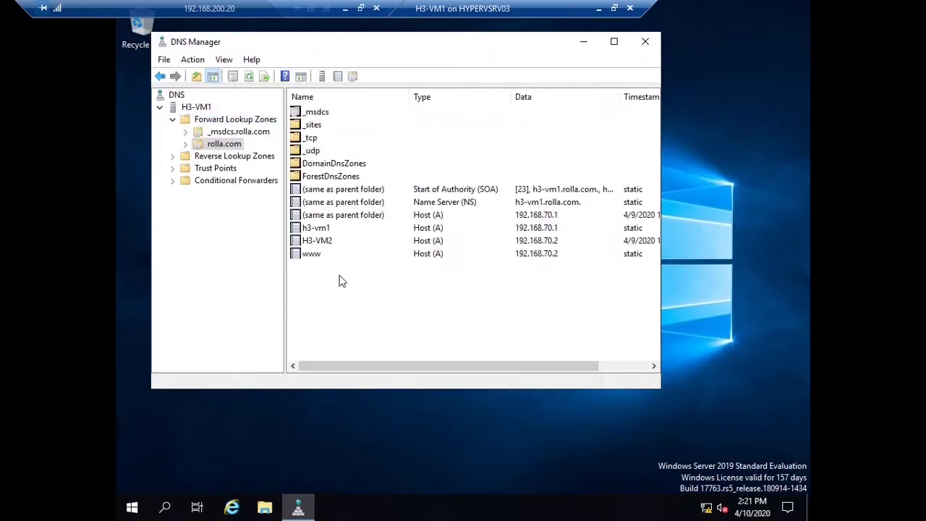
right_click(347, 321)
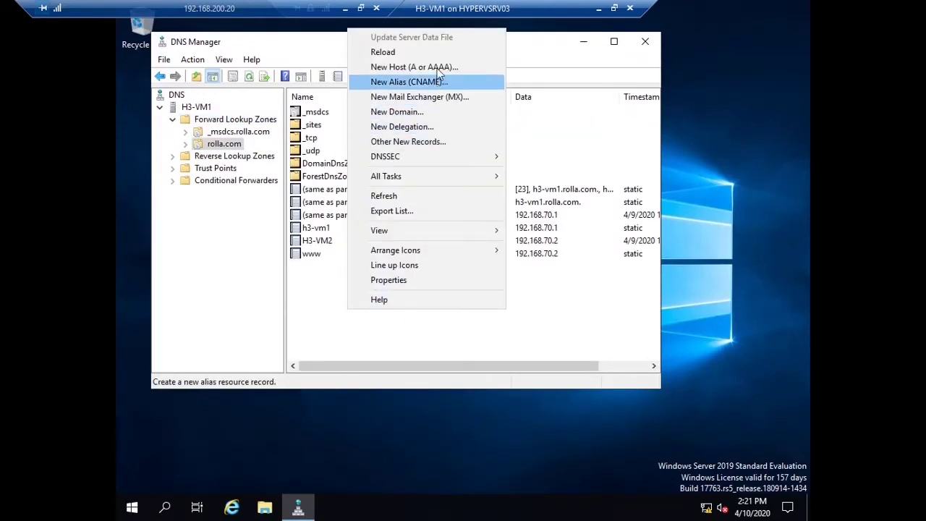
left_click(409, 67)
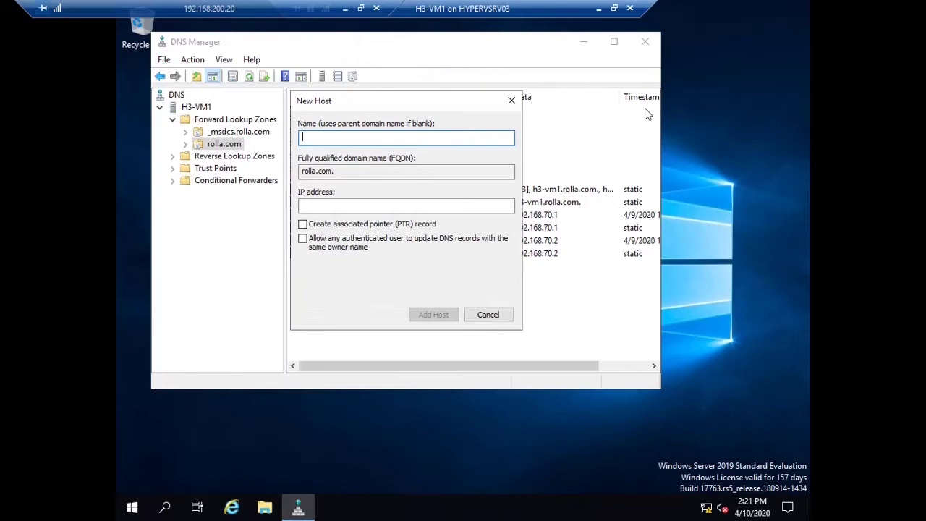
type("workfolders")
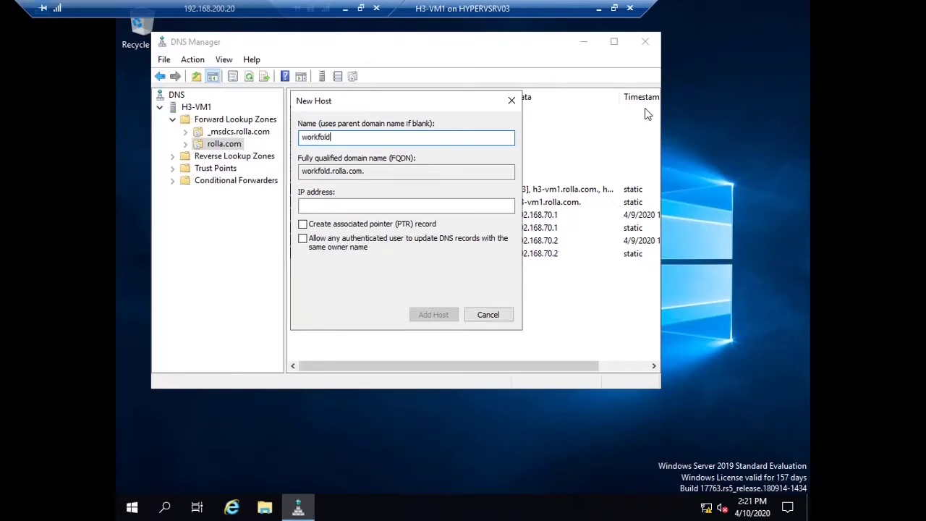
left_click(459, 206)
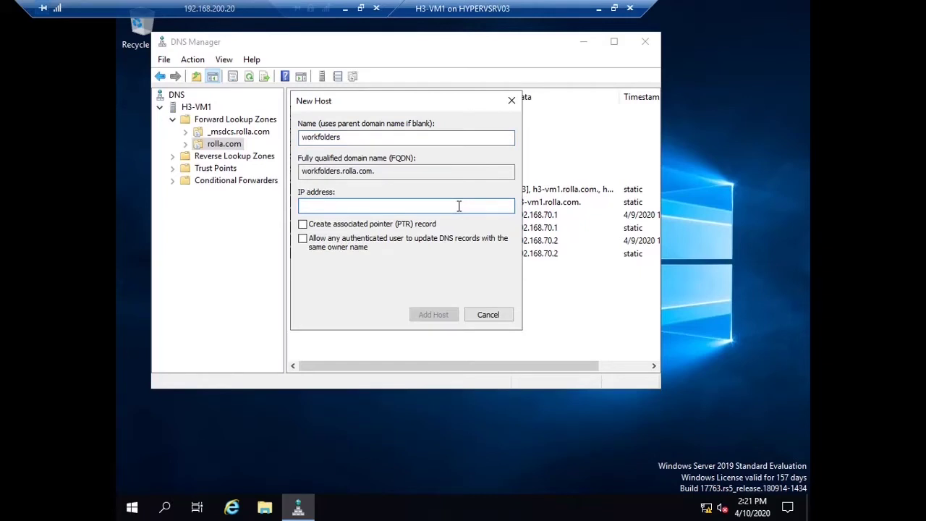
key("super+r")
key("Return")
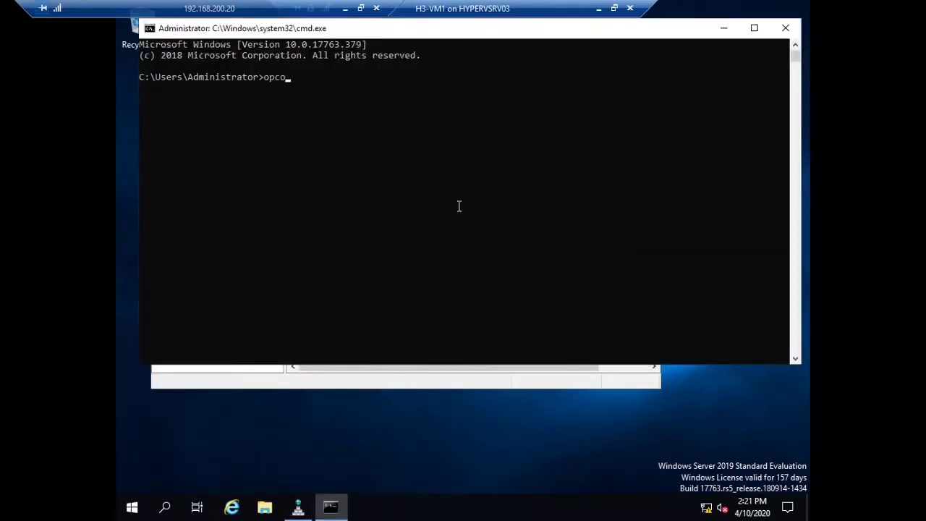
Step: Run ipconfig, fixing the mistyped opconfig, to read the IPv4 address 192.168.70.1
type("opconfig")
key("Return")
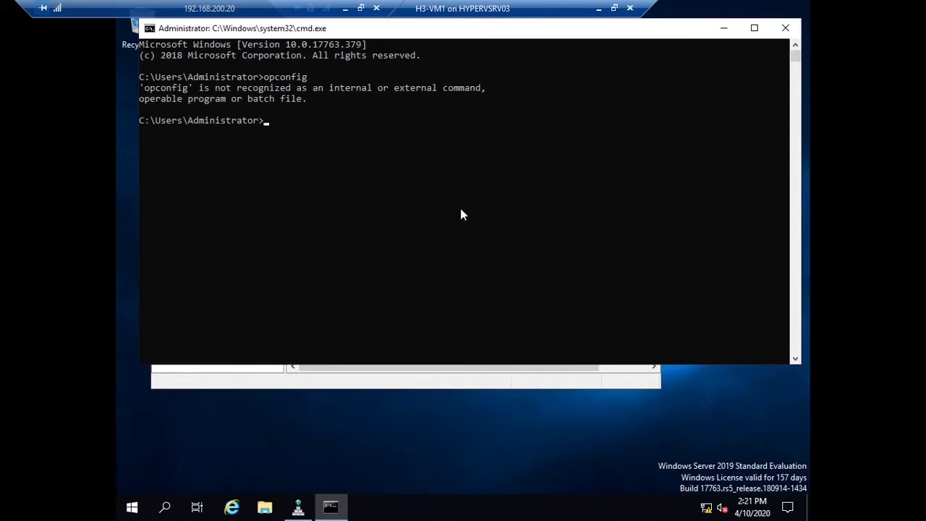
key("Up")
key("Left")
key("Left")
key("Left")
key("Left")
key("Left")
key("Left")
key("Left")
key("BackSpace")
type("i")
key("Return")
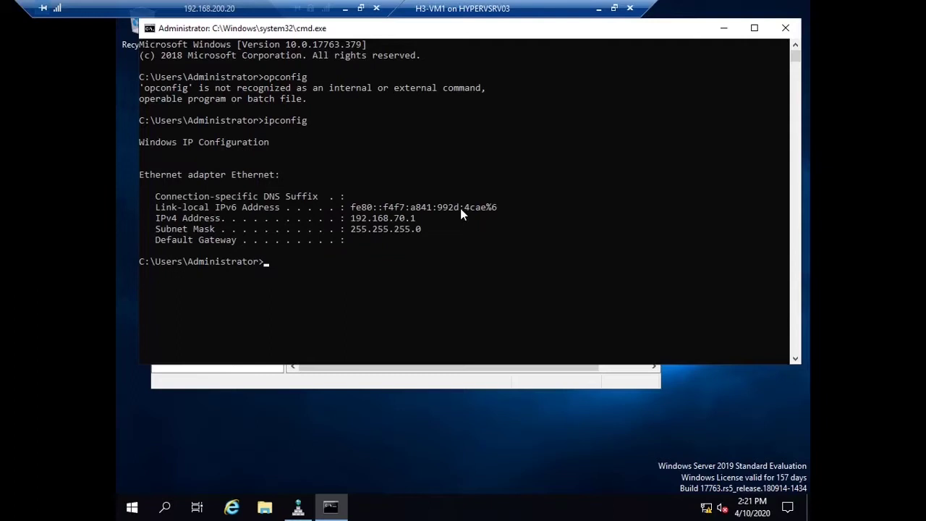
Step: Add the workfolders host at 192.168.70.1, check the record, and close DNS Manager
left_click(785, 27)
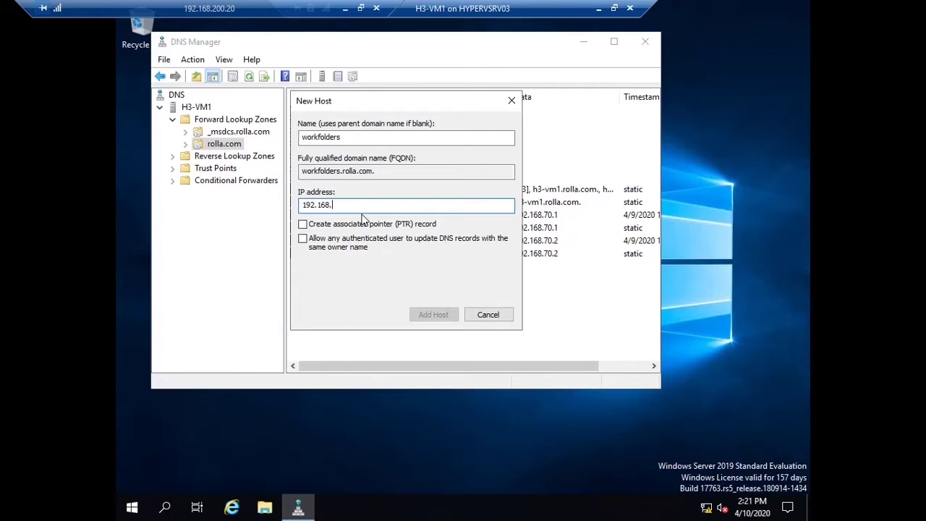
type(".1")
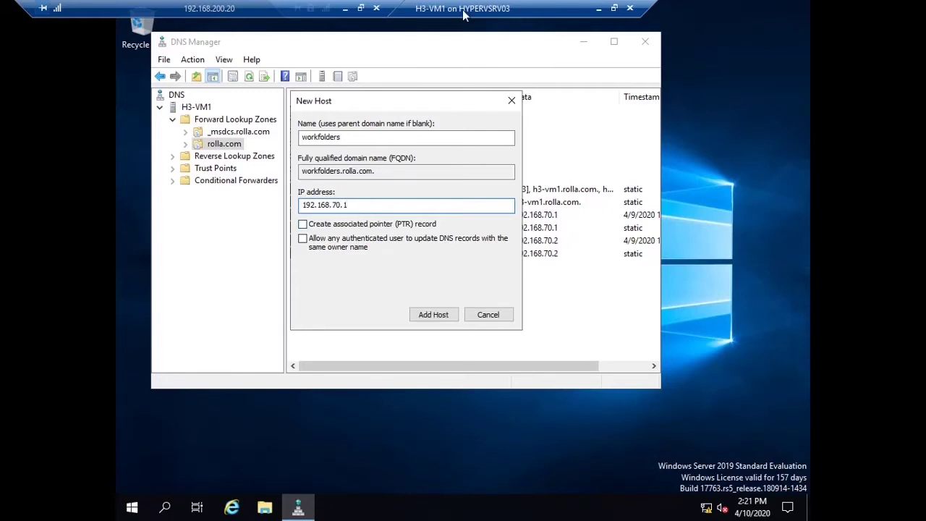
left_click(429, 319)
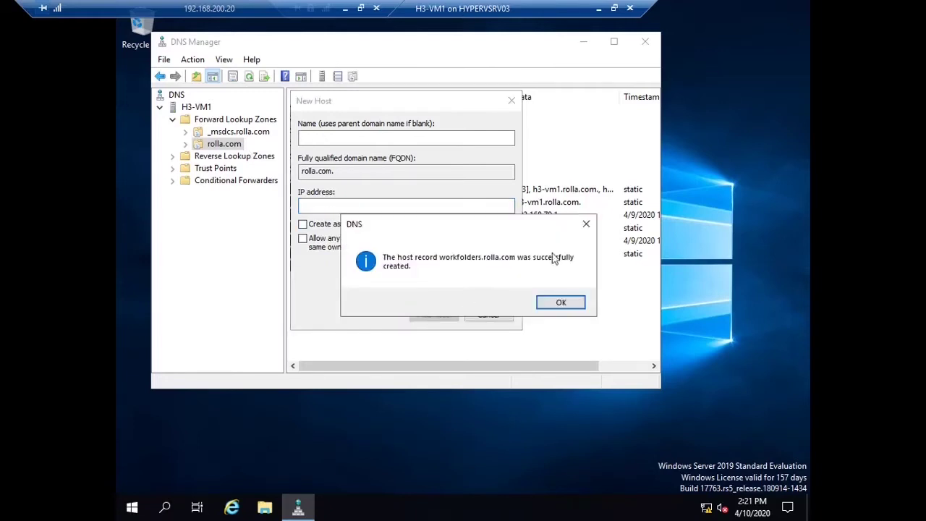
left_click(554, 304)
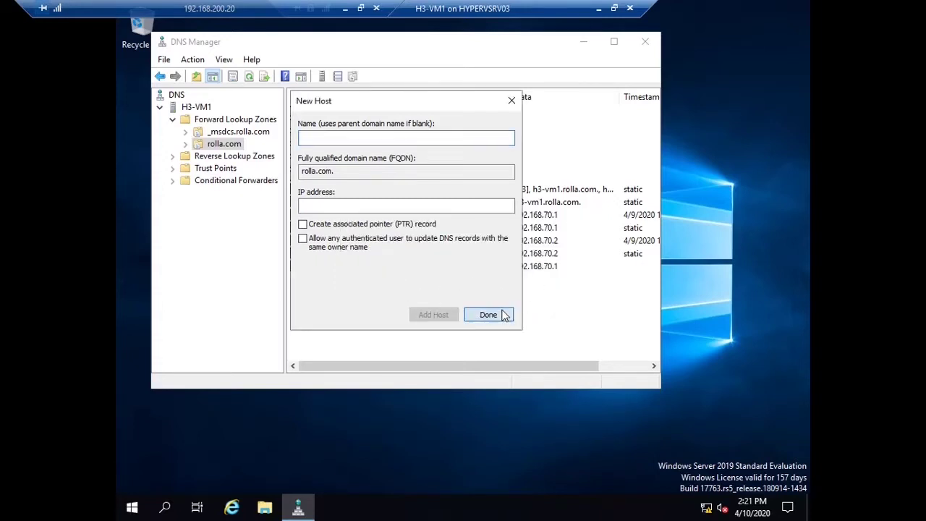
left_click(499, 314)
left_click(342, 269)
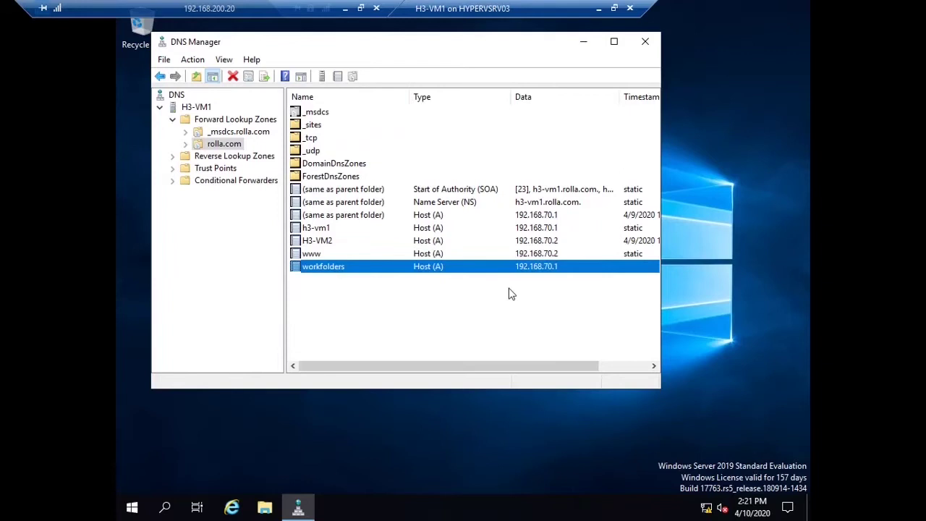
left_click(645, 41)
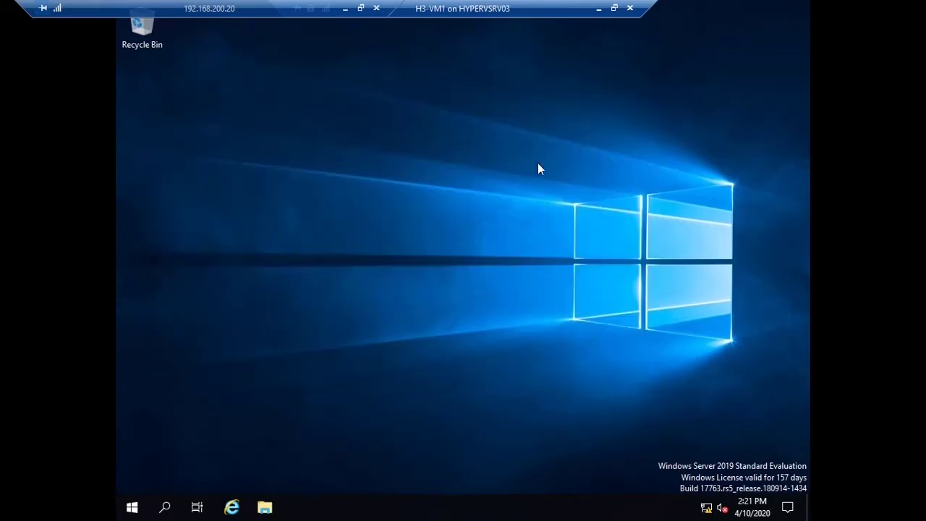
Step: Run dsa.msc and open the rolla.com Users container
key("super+r")
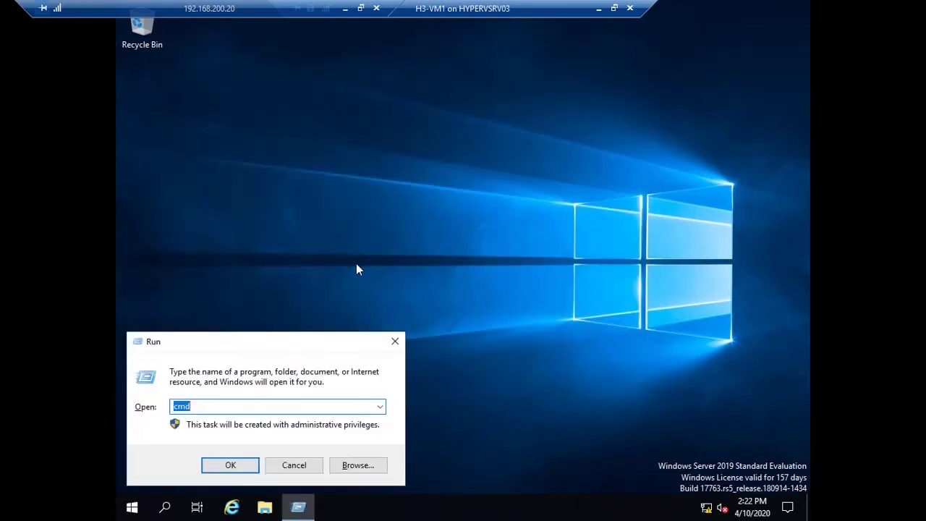
type("dsa.msc")
key("Return")
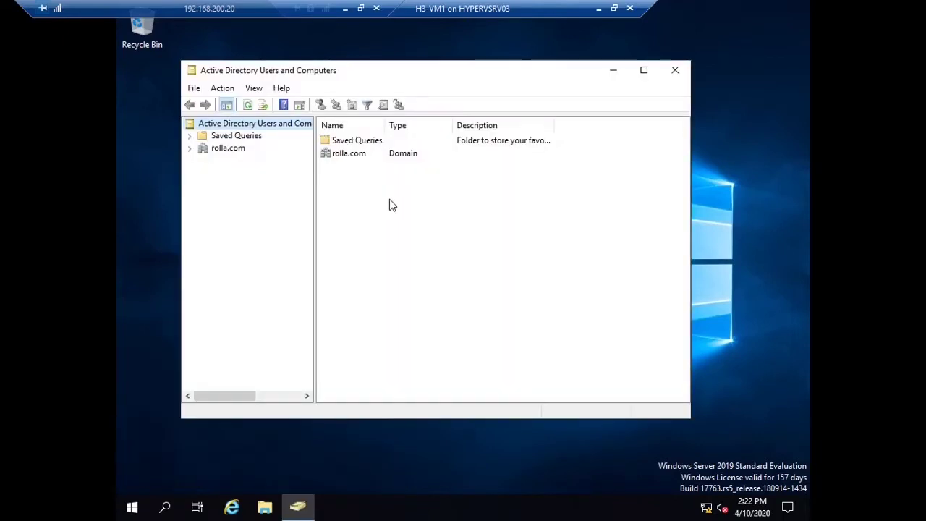
left_click(232, 149)
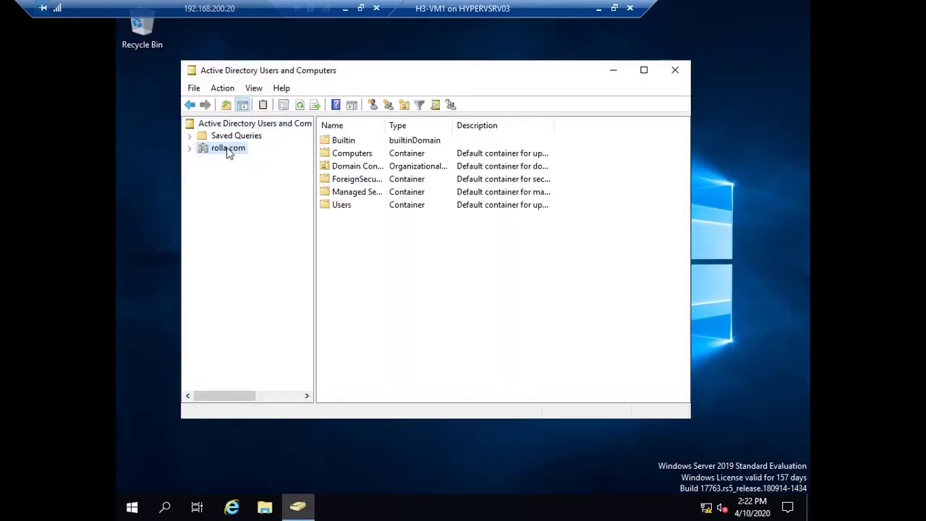
left_click(361, 207)
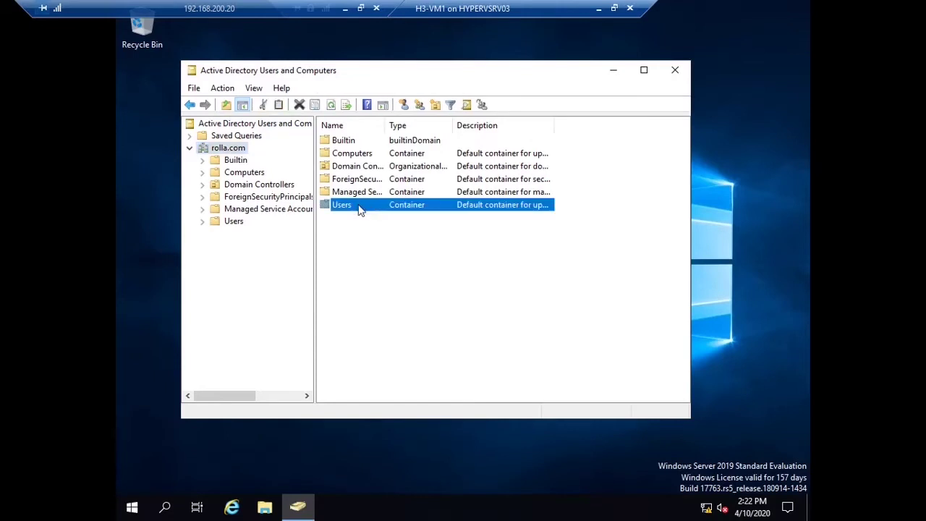
double_click(360, 208)
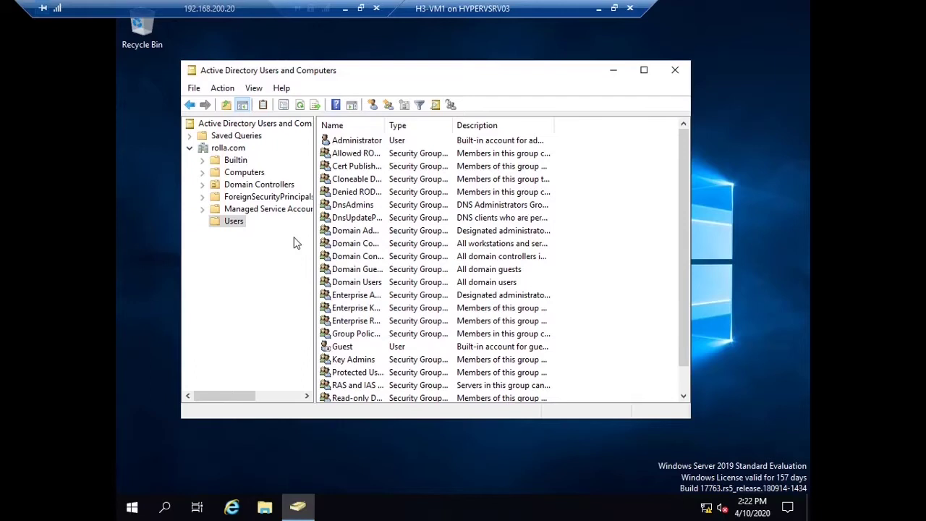
scroll(548, 257, "down", 1)
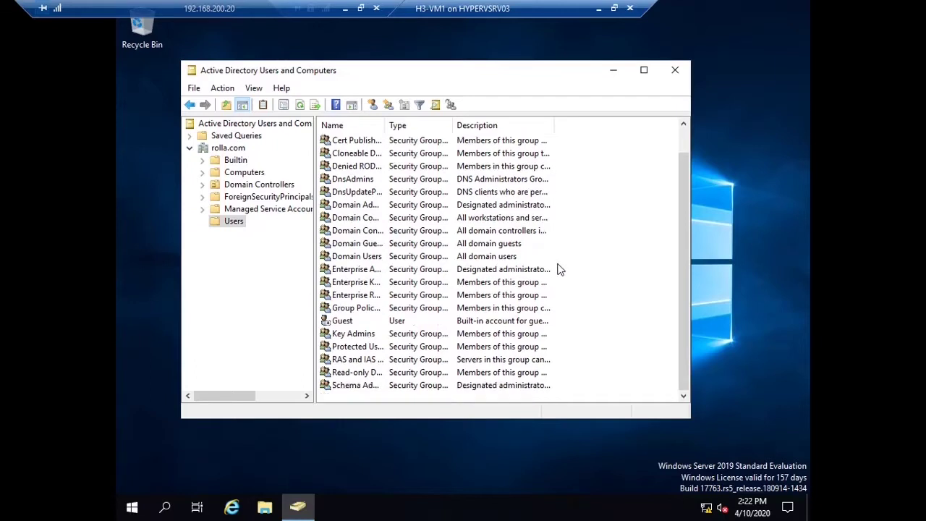
Step: Start a new user in Users with the logon name admin
right_click(606, 268)
mouse_move(641, 319)
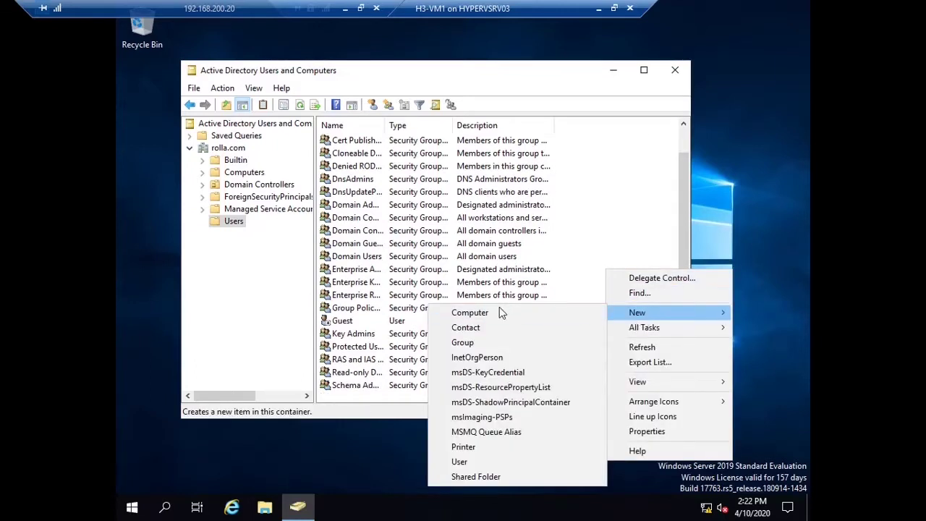
left_click(469, 462)
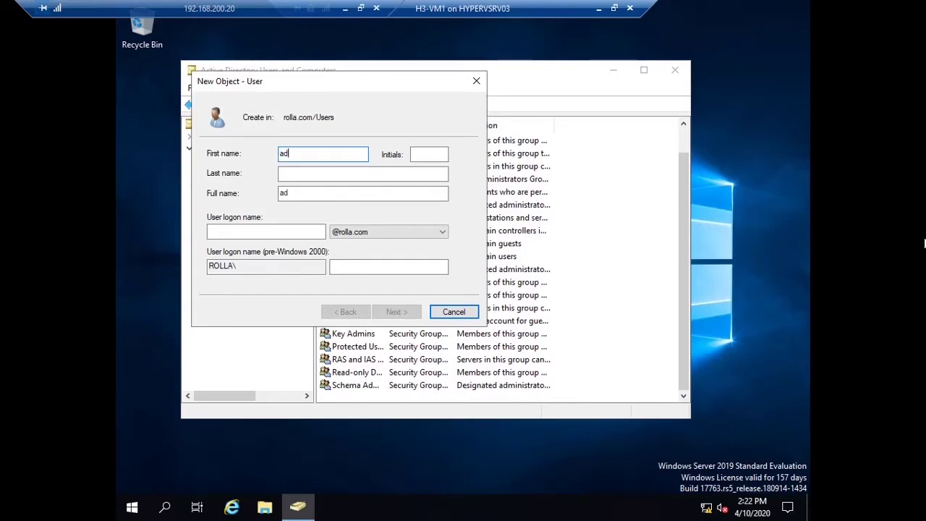
key("Tab")
key("Tab")
key("Tab")
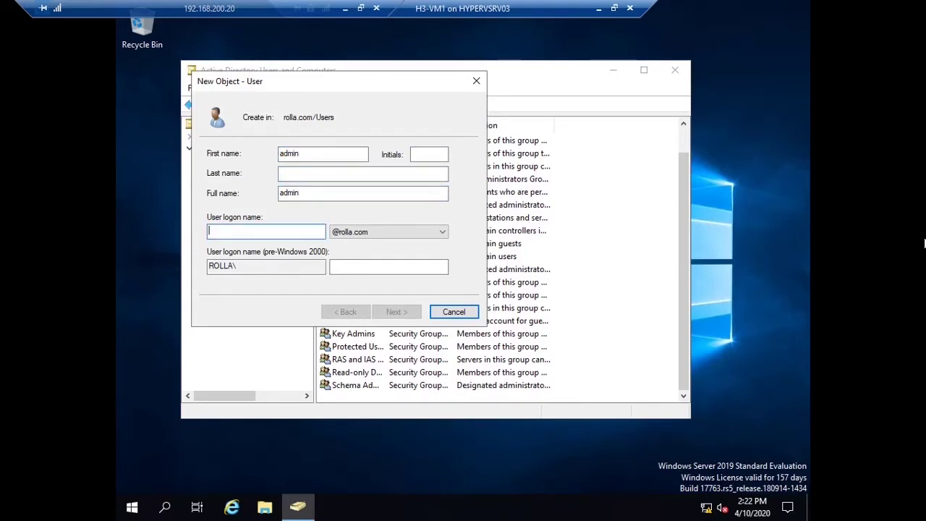
type("ro")
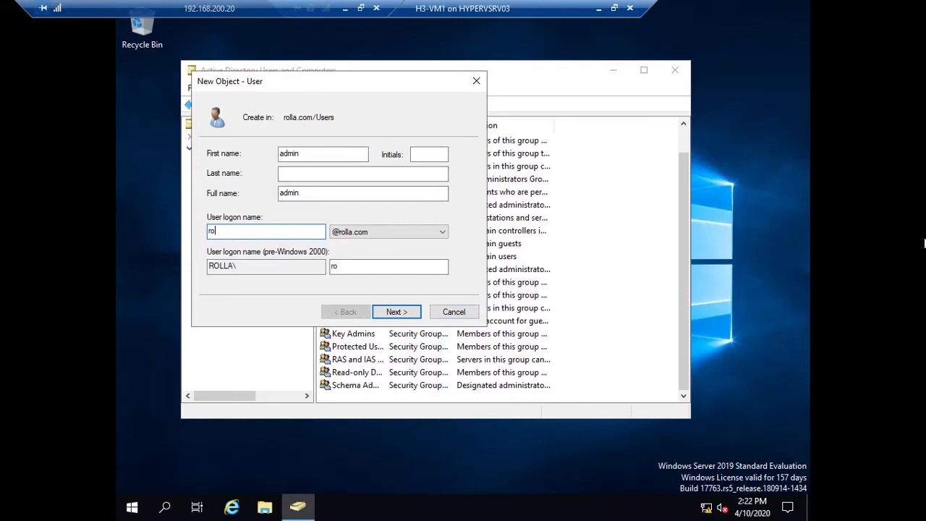
key("BackSpace")
type("admin")
Step: Set the user's password, clear must-change at next logon, select Password never expires, and finish
left_click(410, 318)
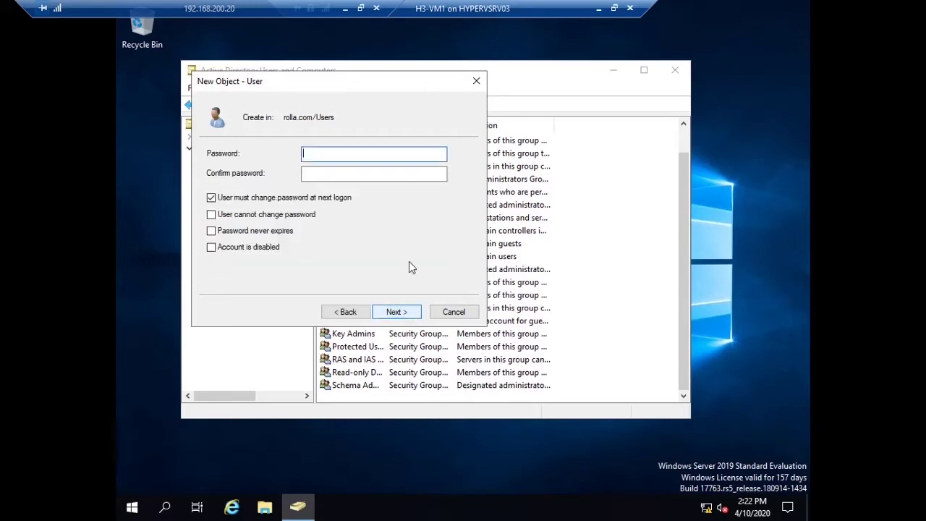
type("Pa")
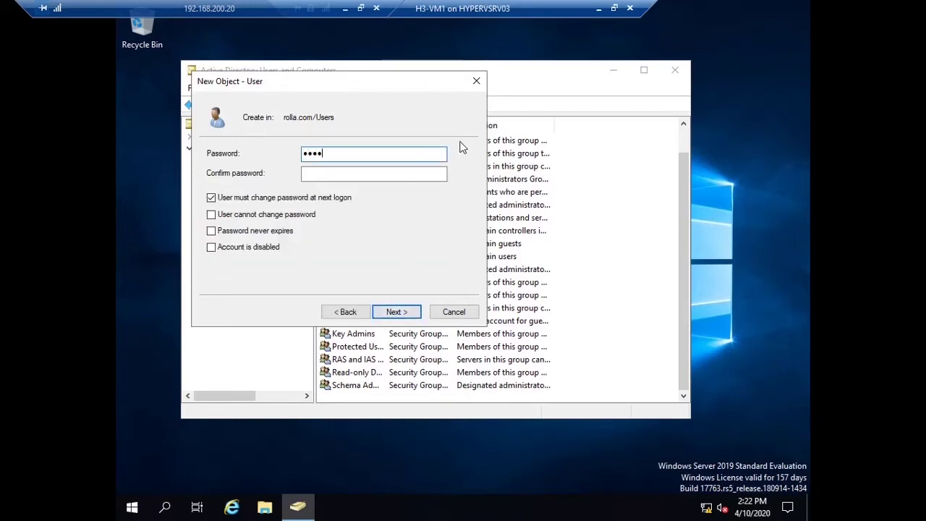
key("Tab")
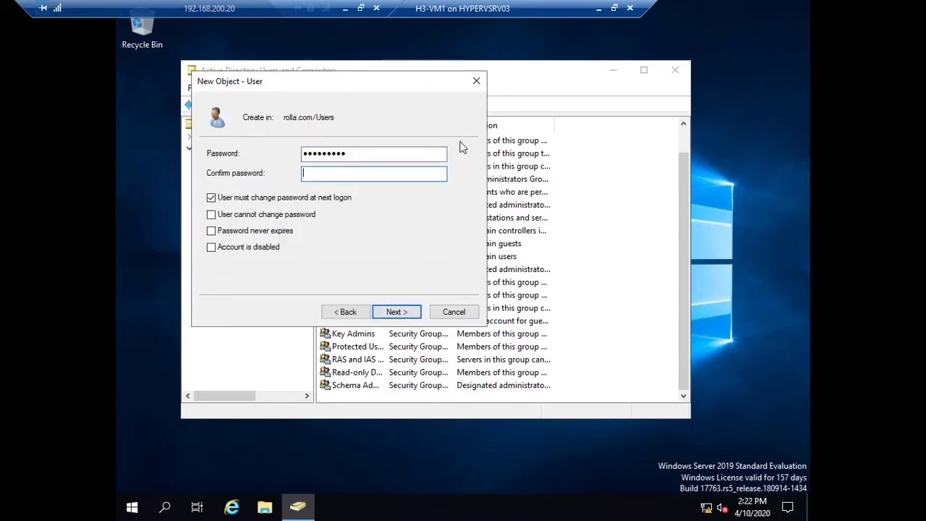
type("Password")
left_click(301, 199)
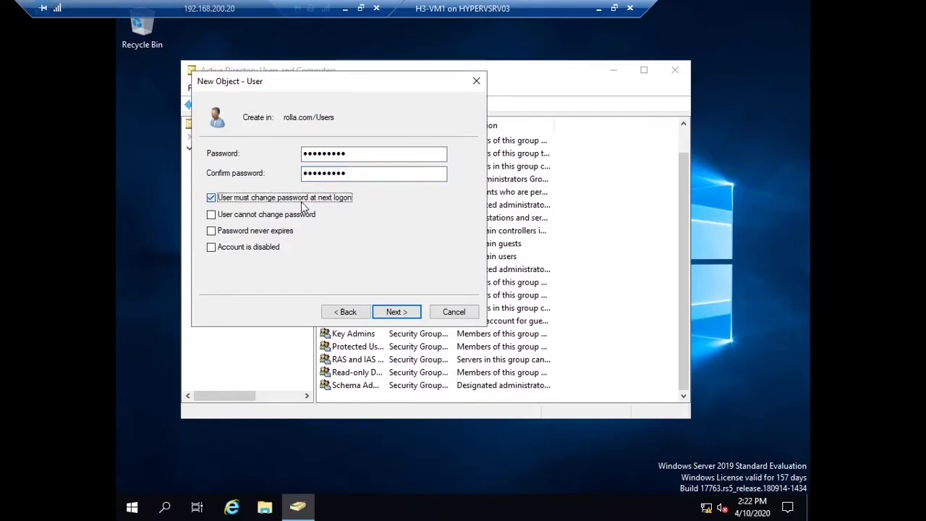
left_click(283, 233)
left_click(402, 319)
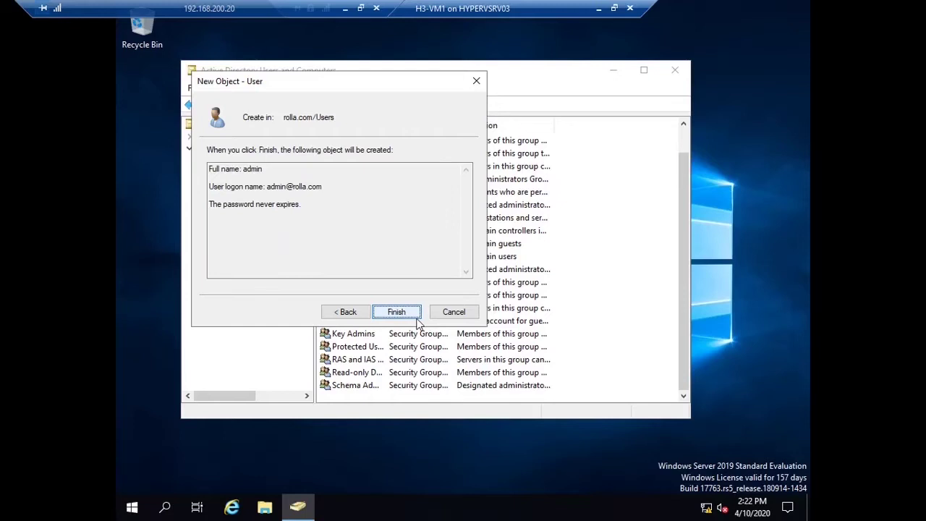
left_click(398, 317)
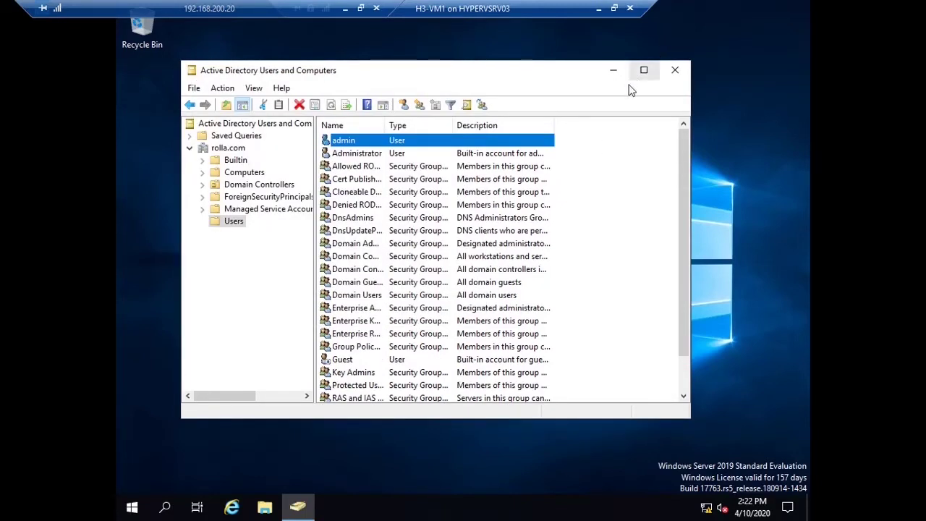
Step: Cancel a New User dialog that was opened by mistake
right_click(591, 211)
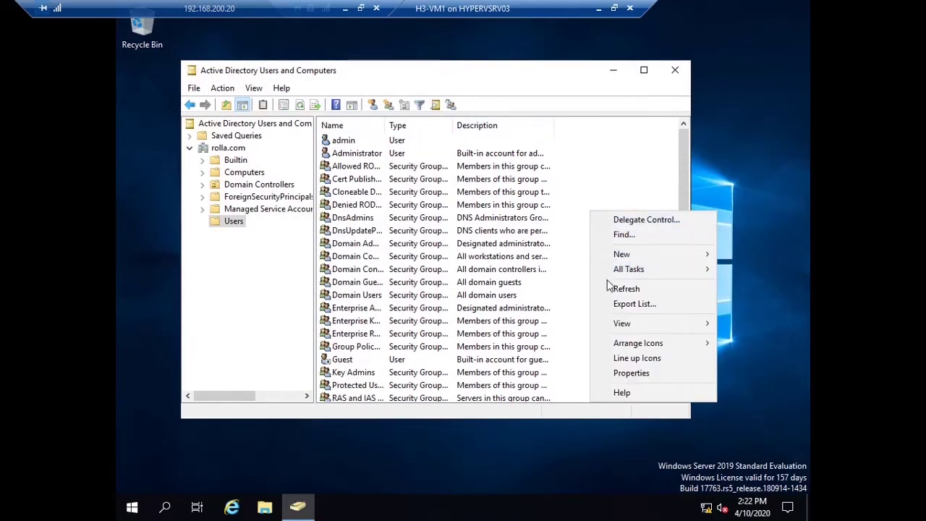
mouse_move(638, 259)
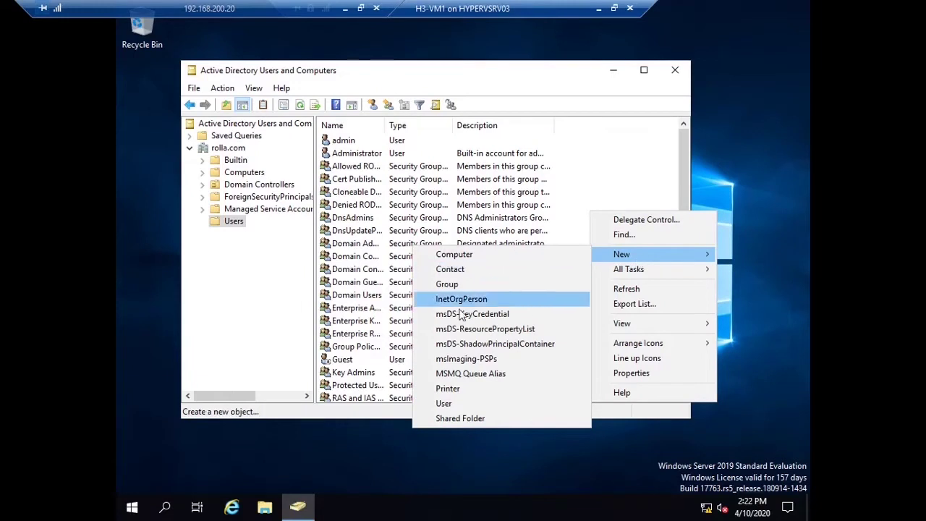
left_click(445, 403)
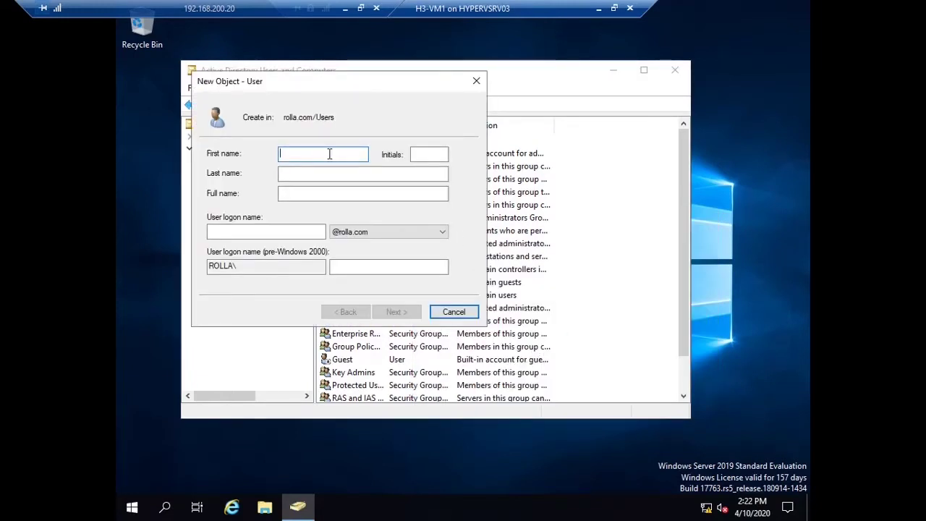
type("workfol")
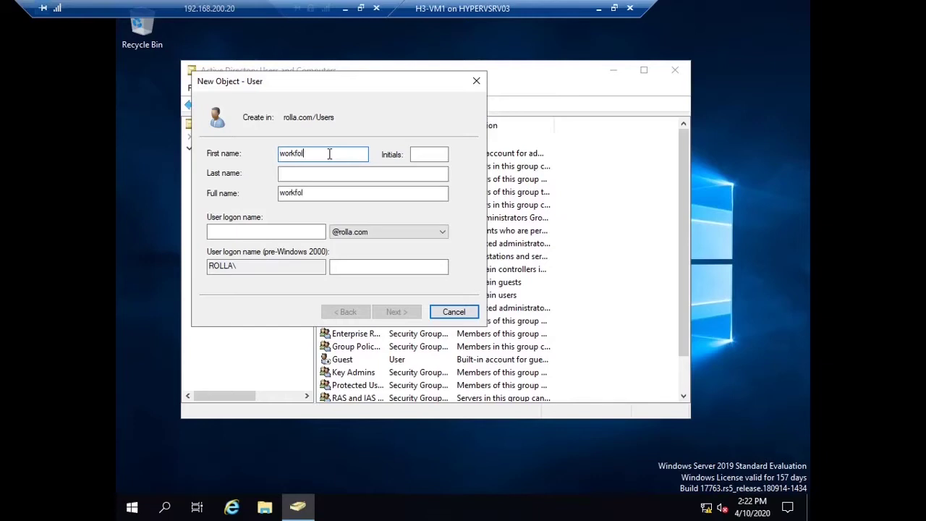
type("erer")
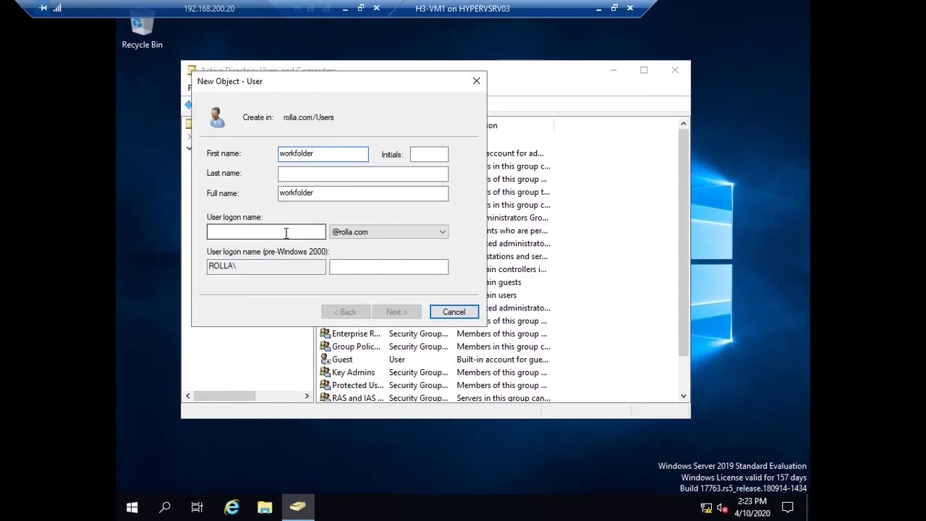
left_click(455, 313)
Step: Create a Global Security group named workfolders in Users
right_click(573, 262)
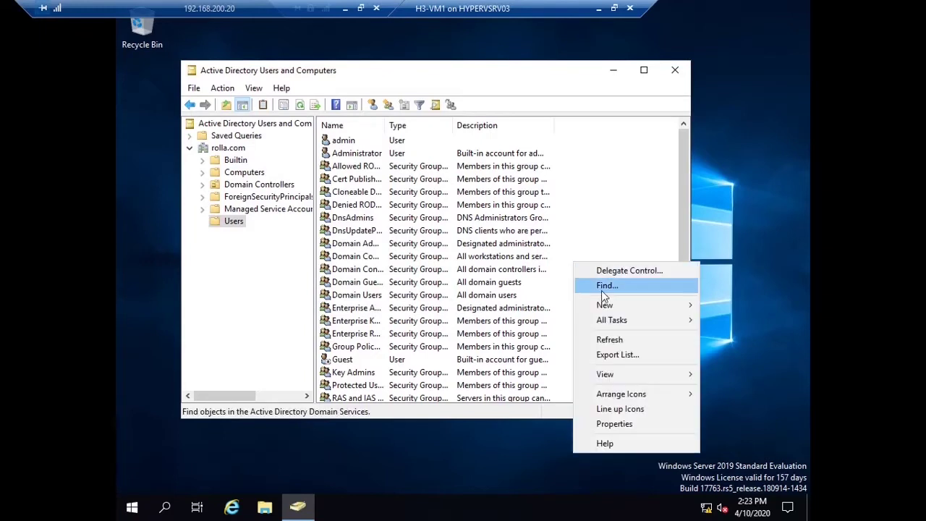
mouse_move(616, 306)
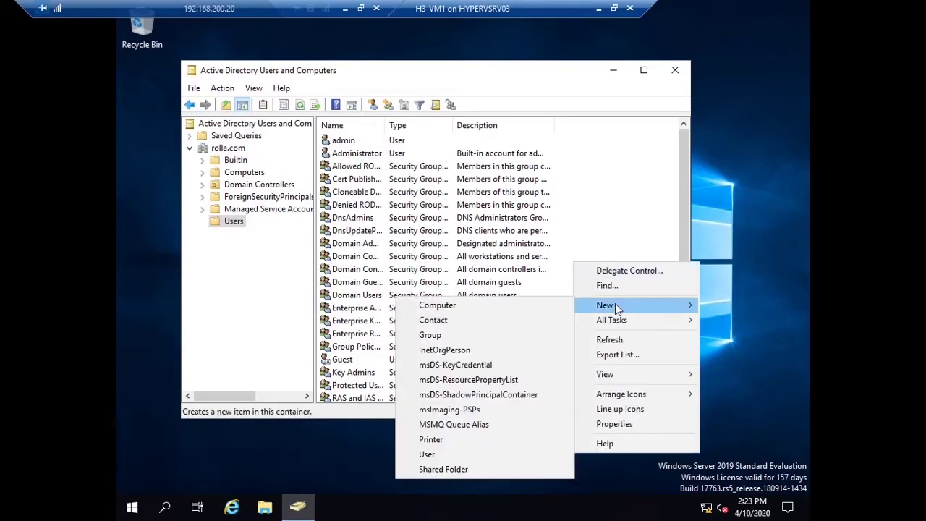
left_click(440, 337)
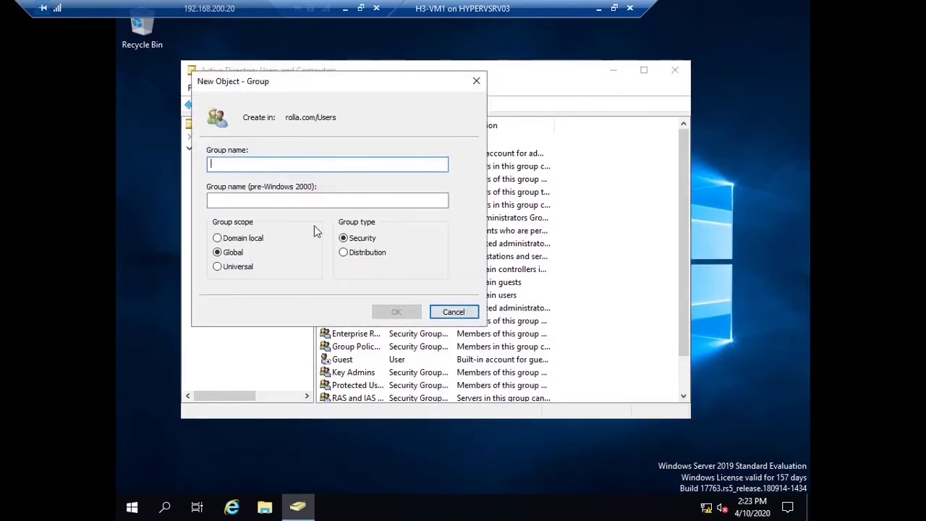
type("wor")
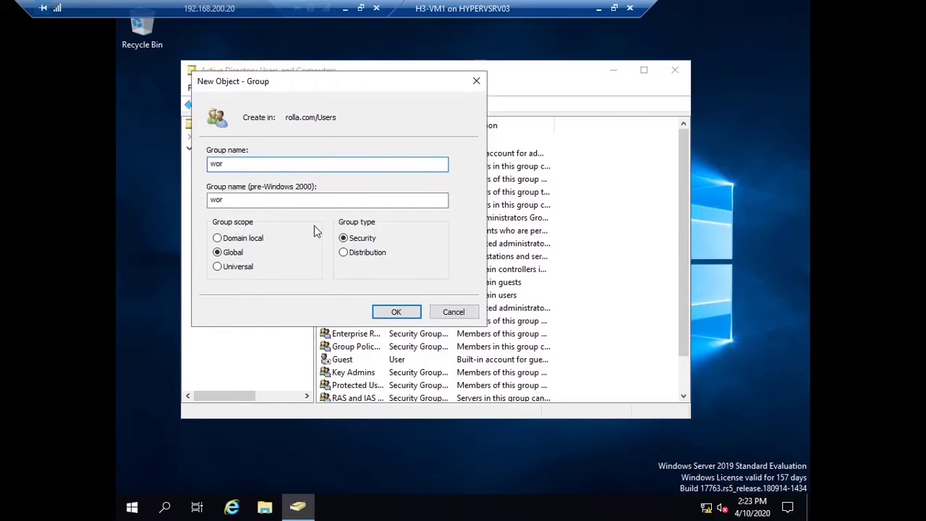
type("kfolders")
left_click(391, 312)
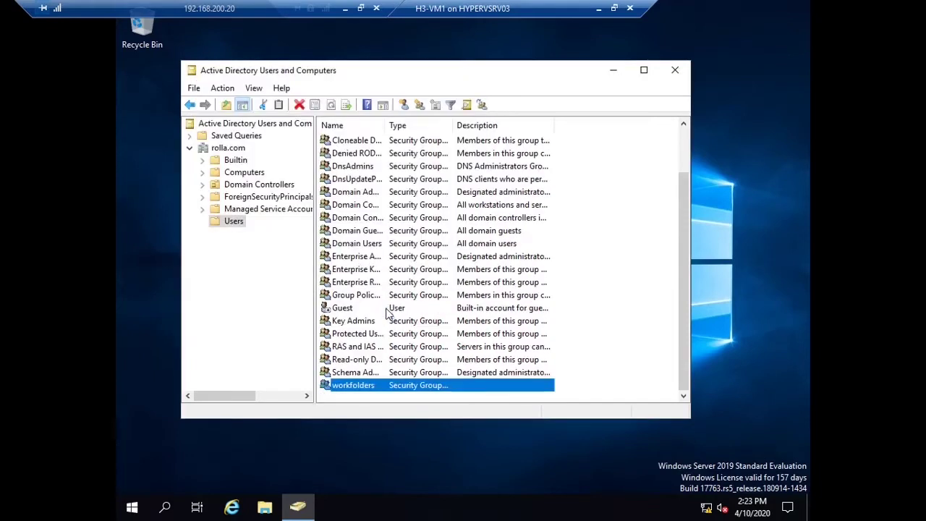
Step: Dismiss Add to a group, then open the Members tab of the workfolders group
right_click(382, 390)
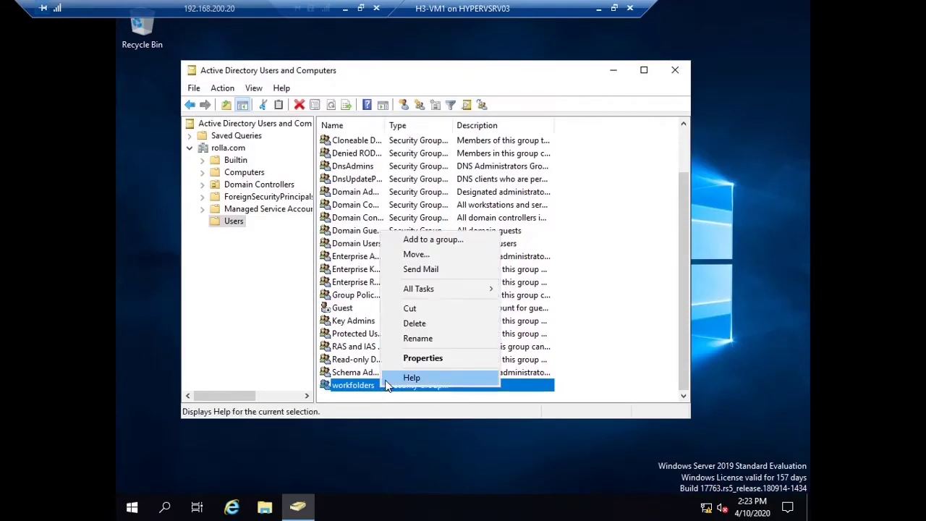
left_click(444, 246)
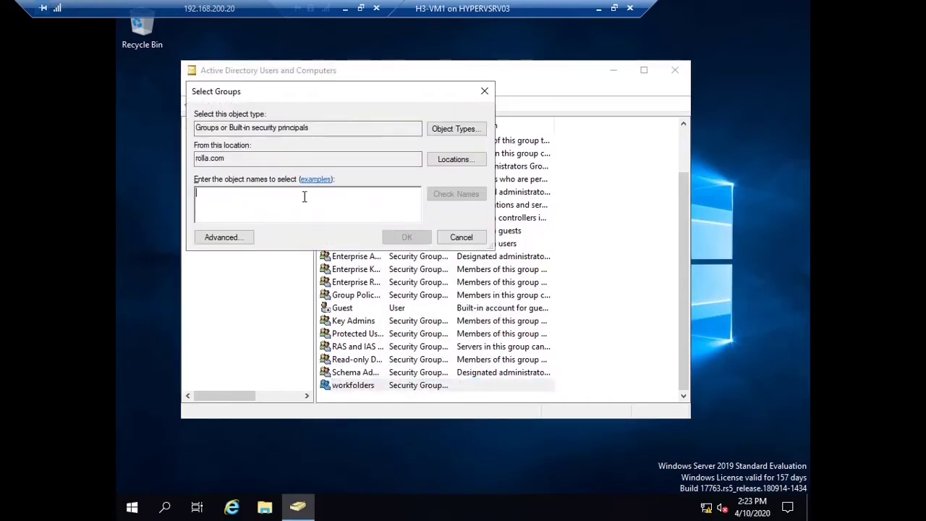
left_click(461, 237)
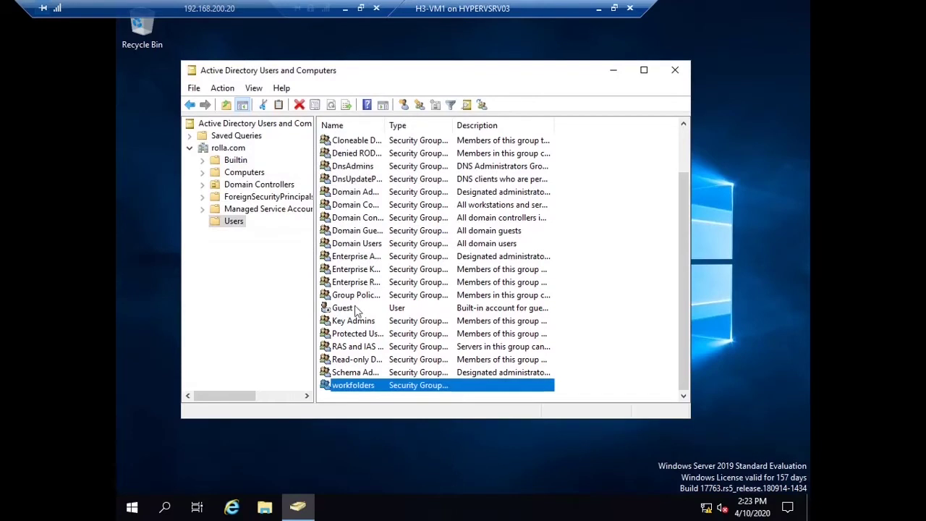
double_click(352, 385)
left_click(357, 118)
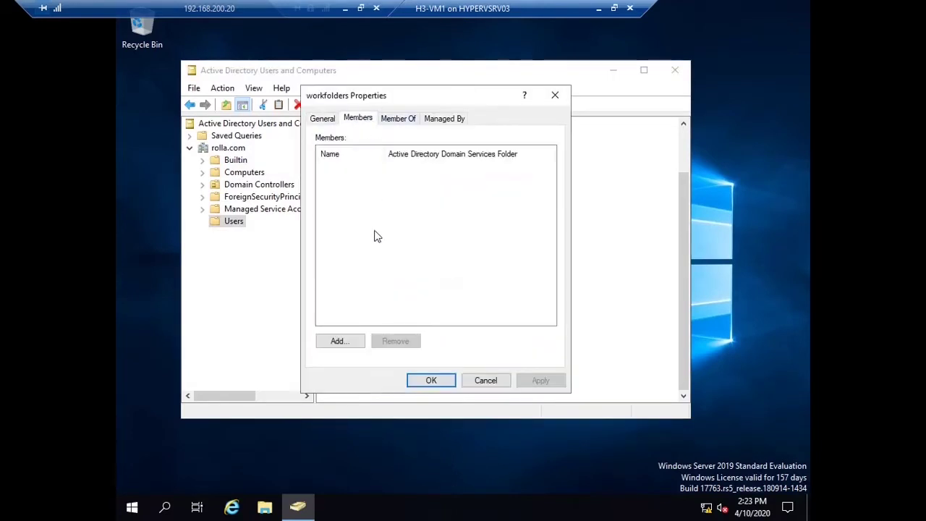
Step: Add the admin account as a member, apply, and close the group properties
left_click(351, 339)
type("admin")
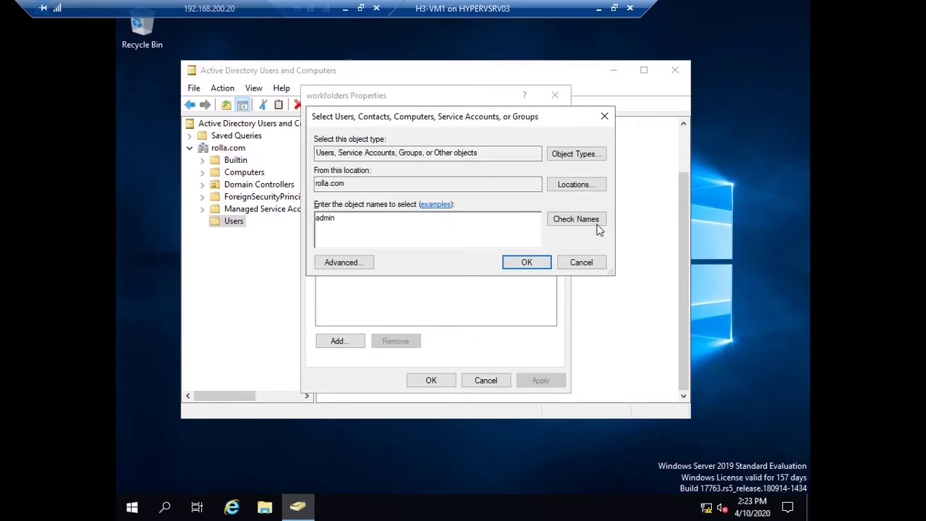
left_click(559, 224)
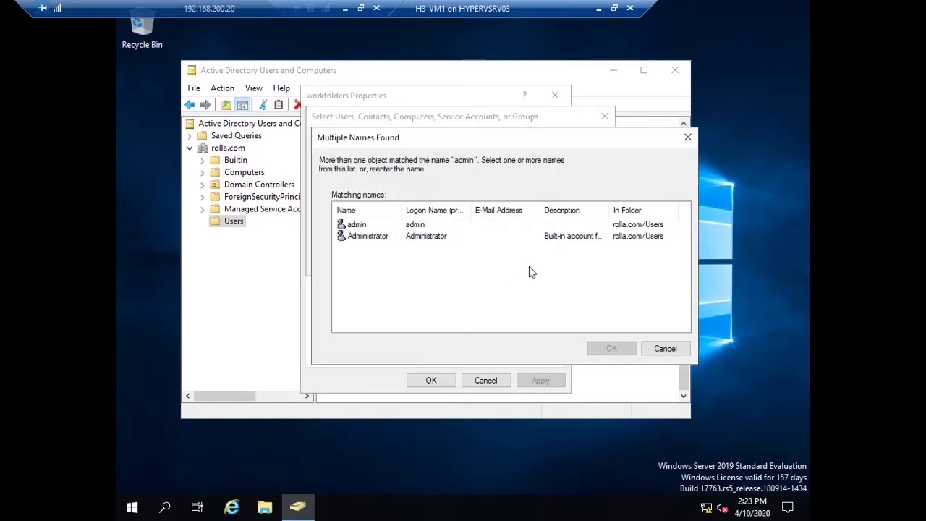
left_click(407, 227)
left_click(608, 347)
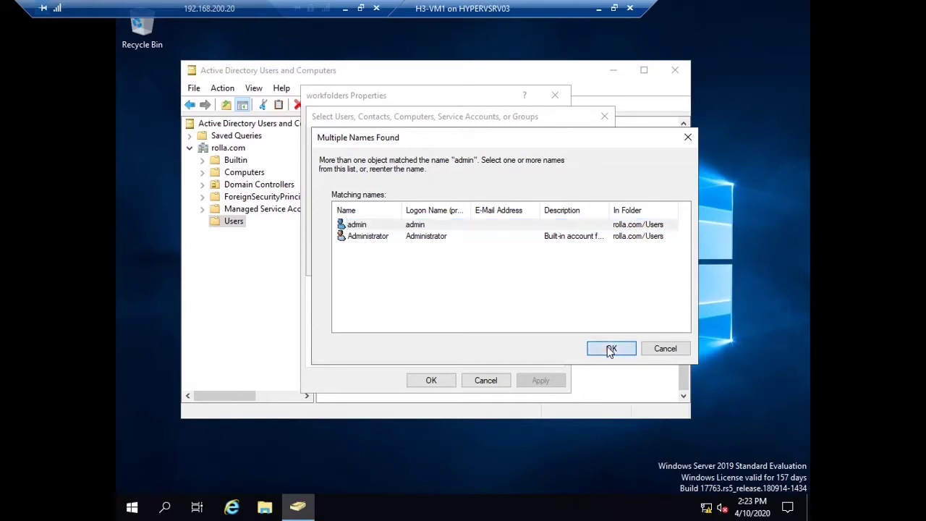
left_click(526, 265)
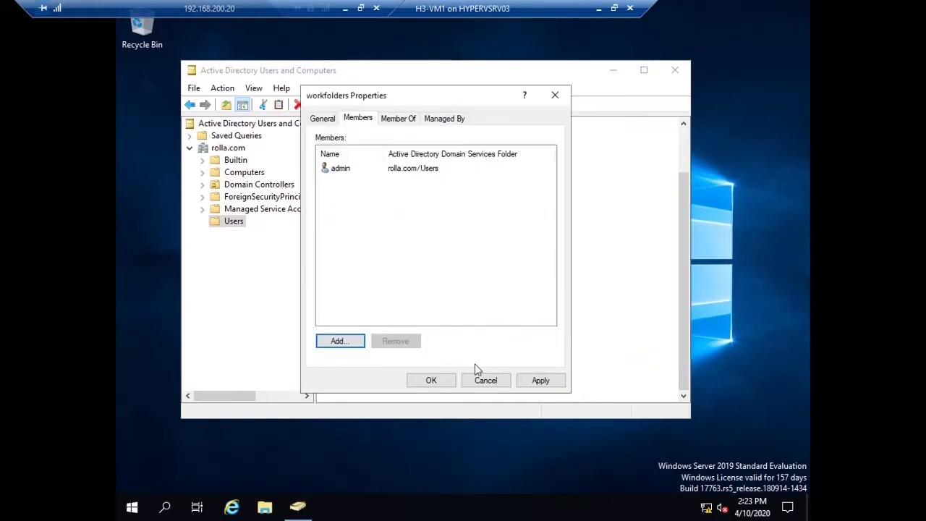
left_click(528, 380)
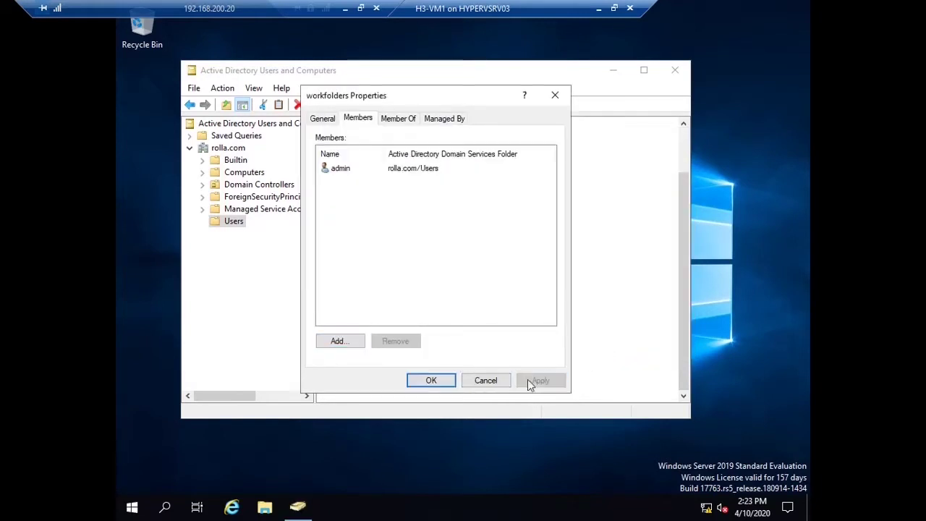
left_click(432, 380)
Step: Close Active Directory Users and Computers and refresh the desktop
left_click(673, 73)
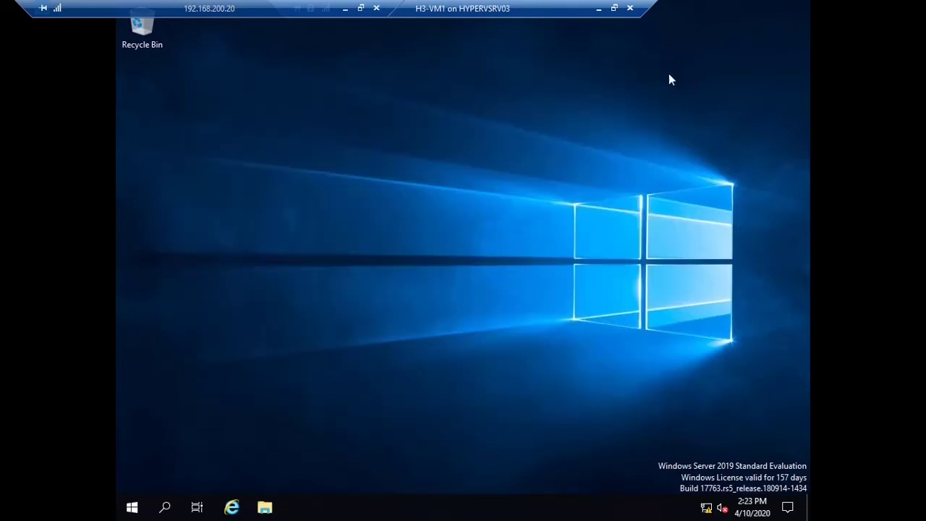
right_click(488, 161)
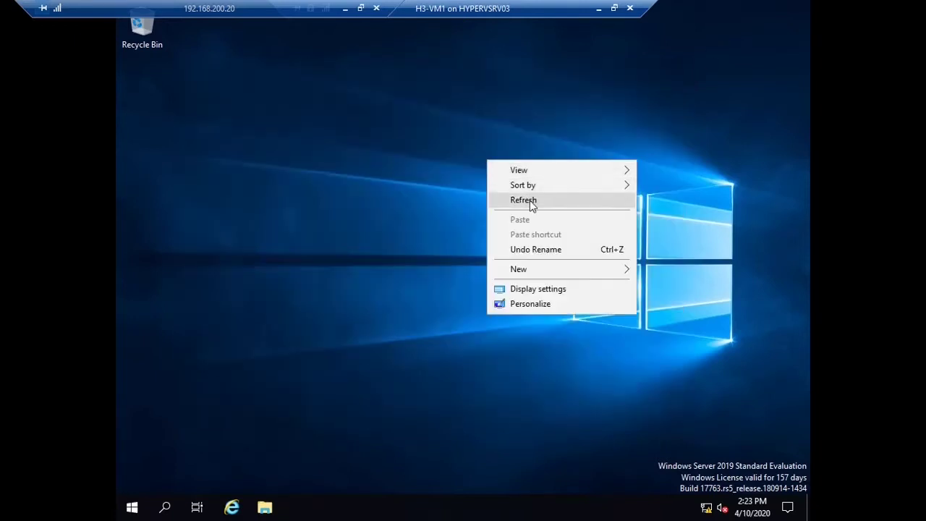
left_click(532, 203)
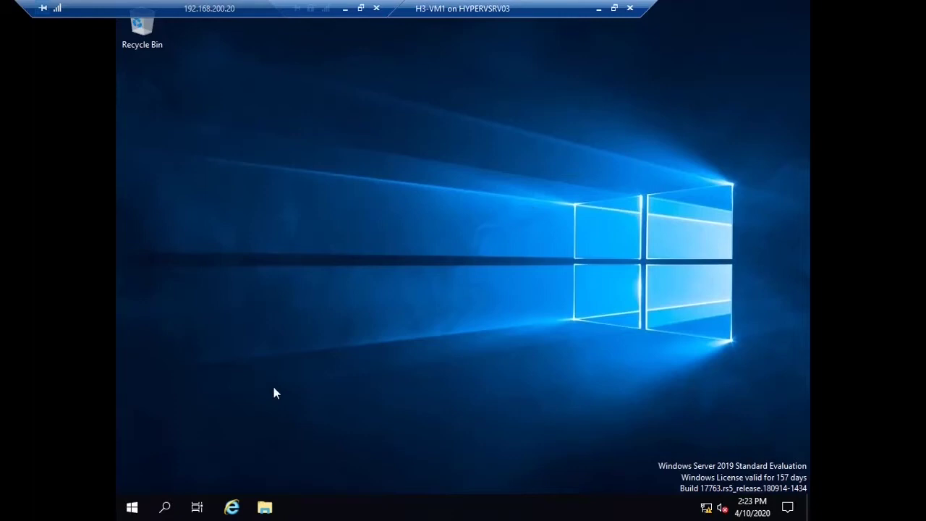
Step: Launch Server Manager and open IIS Manager from its Tools menu
left_click(132, 506)
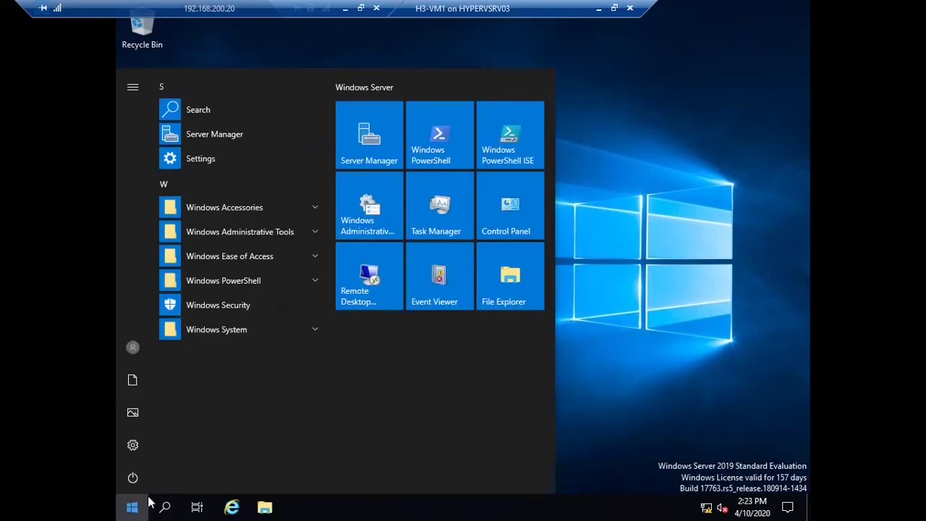
left_click(387, 157)
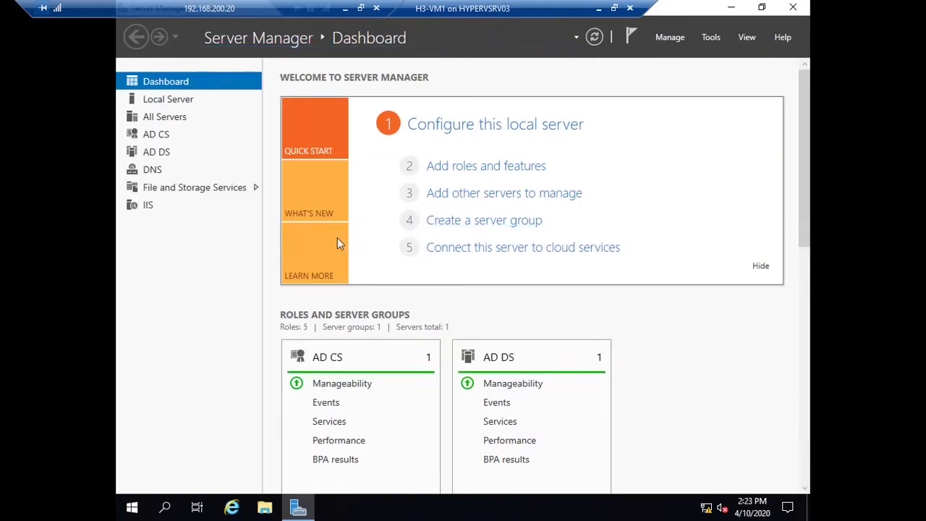
left_click(708, 37)
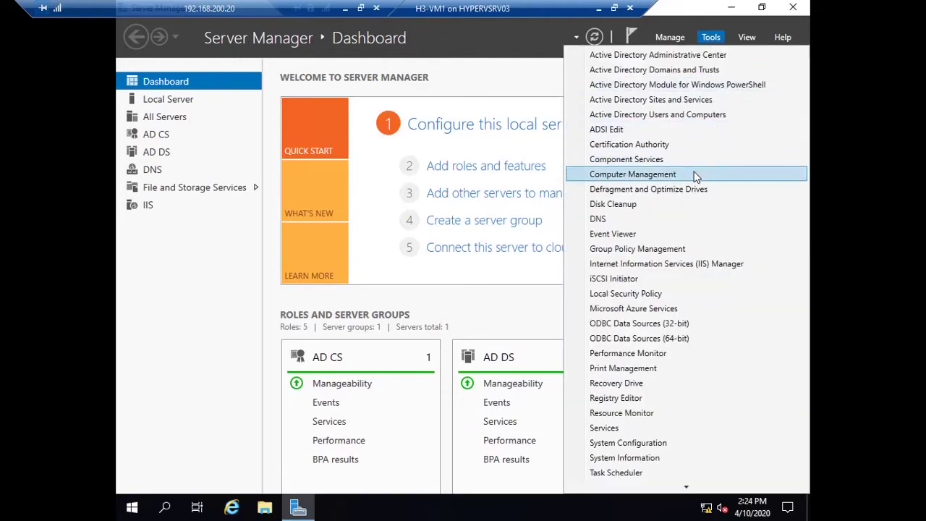
left_click(683, 264)
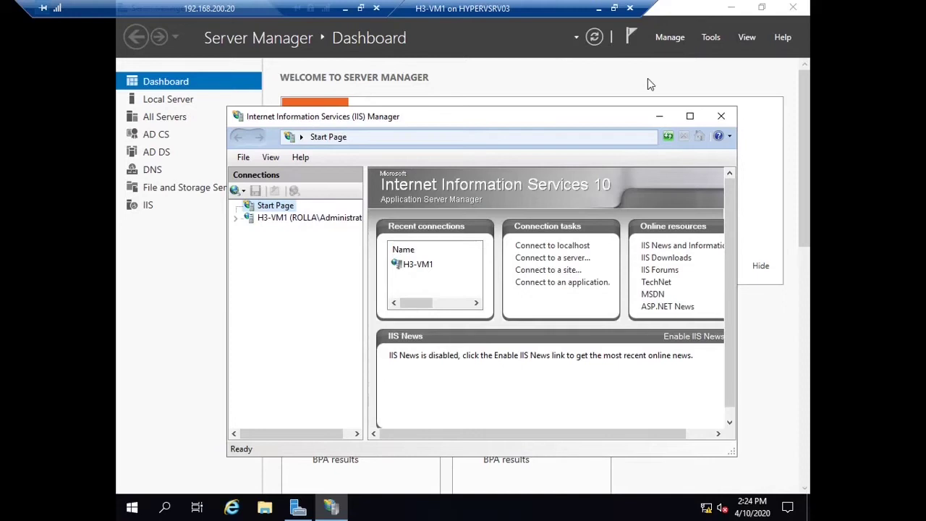
Step: Select the H3-VM1 node, maximize IIS Manager and open its Server Certificates feature
left_click(309, 217)
left_click(689, 116)
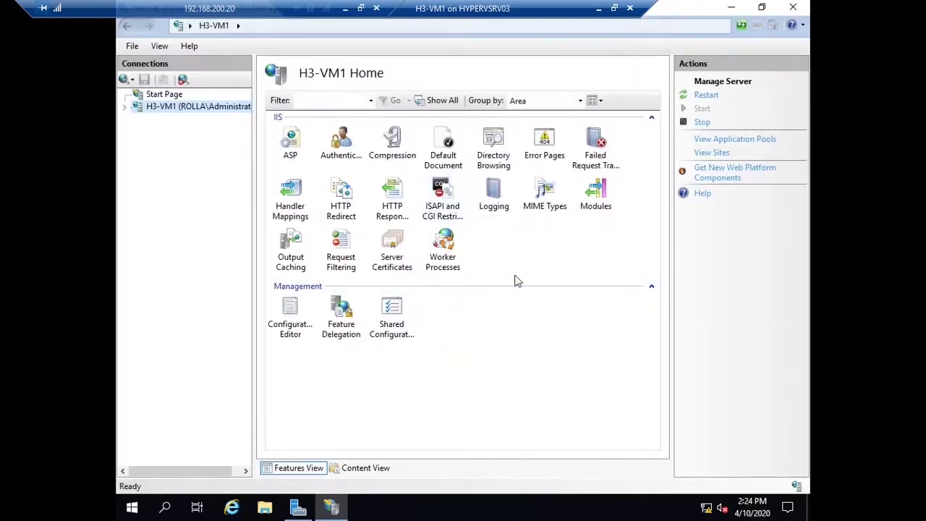
double_click(395, 251)
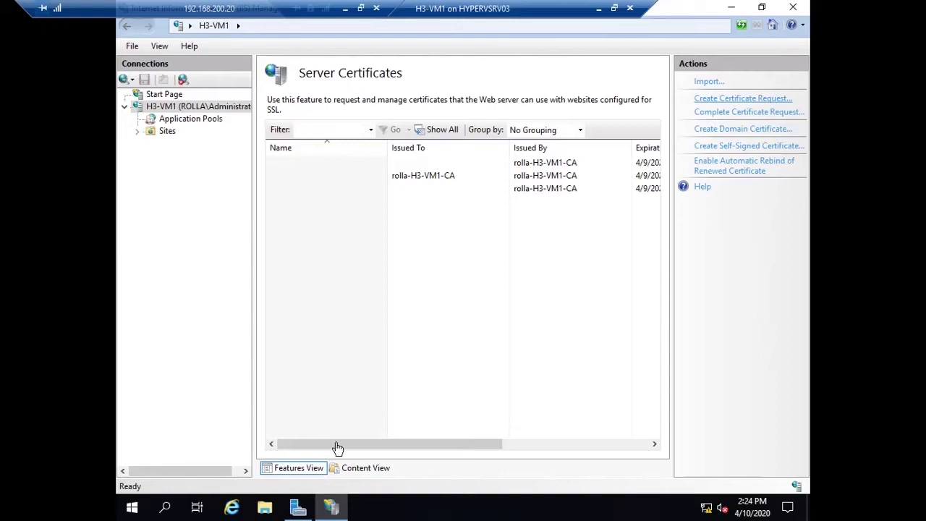
Step: Start a certificate request, then verify the workfolders host record in DNS Manager's rolla.com zone
left_click(743, 98)
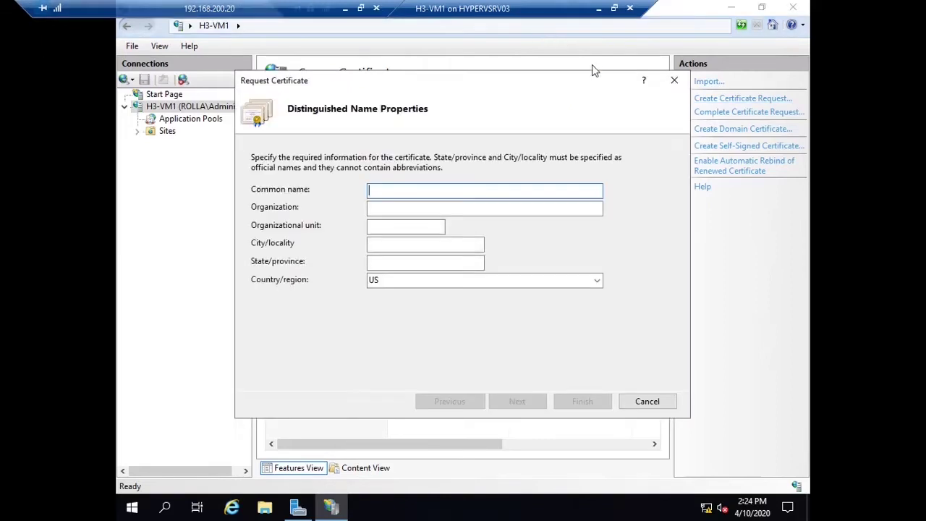
key("super+r")
type("dn")
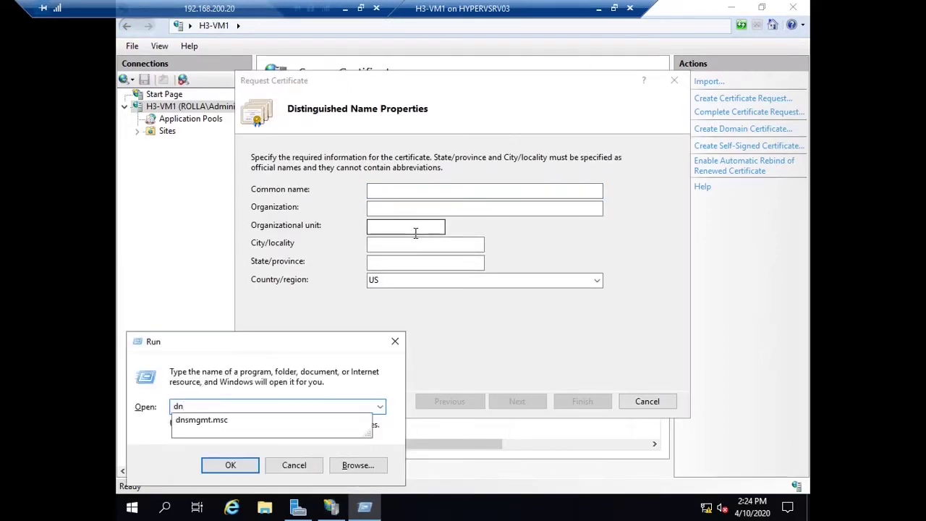
key("Down")
key("Return")
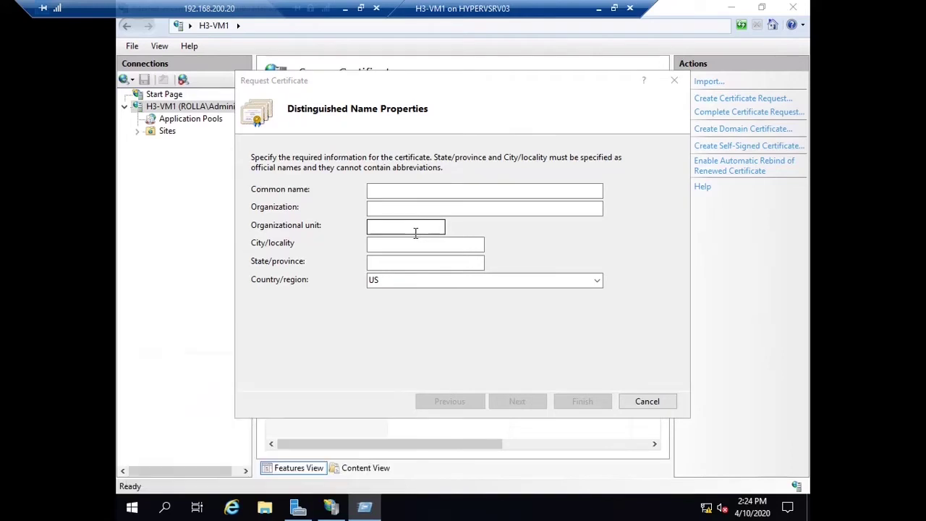
double_click(316, 126)
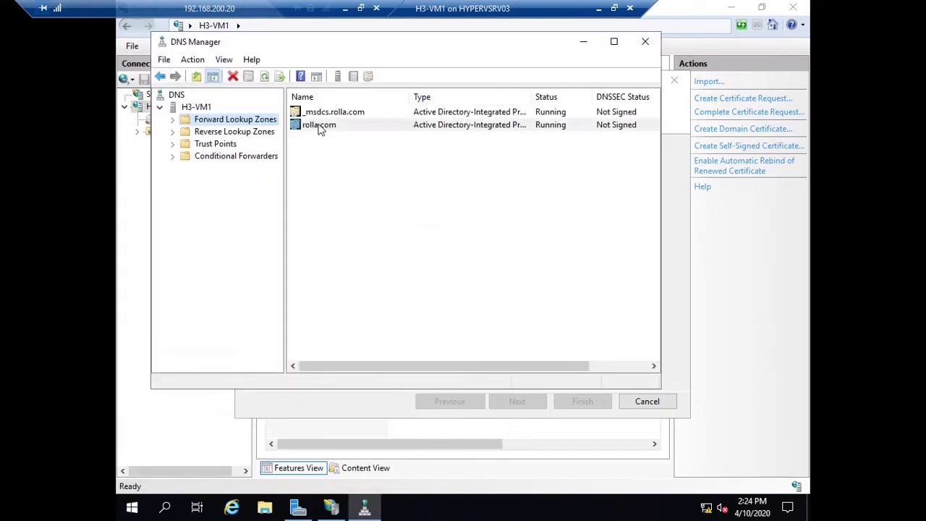
left_click(335, 258)
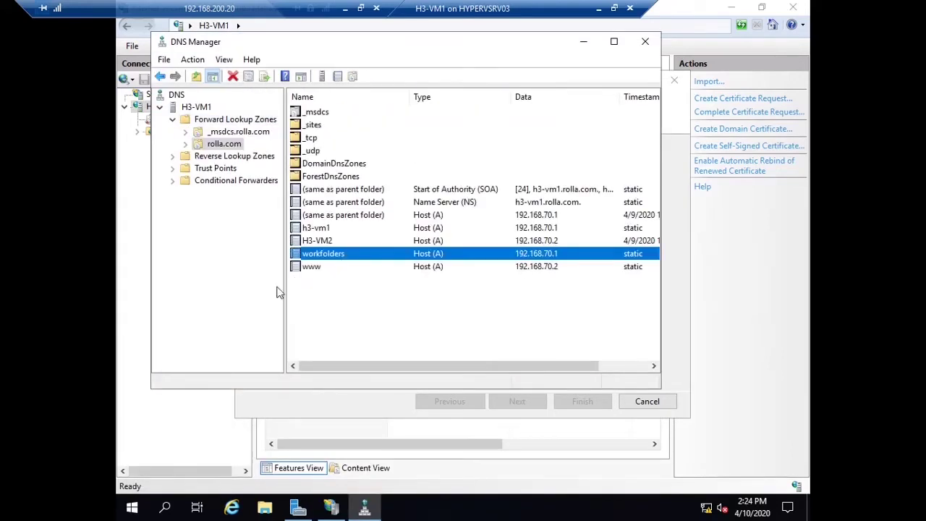
left_click(644, 42)
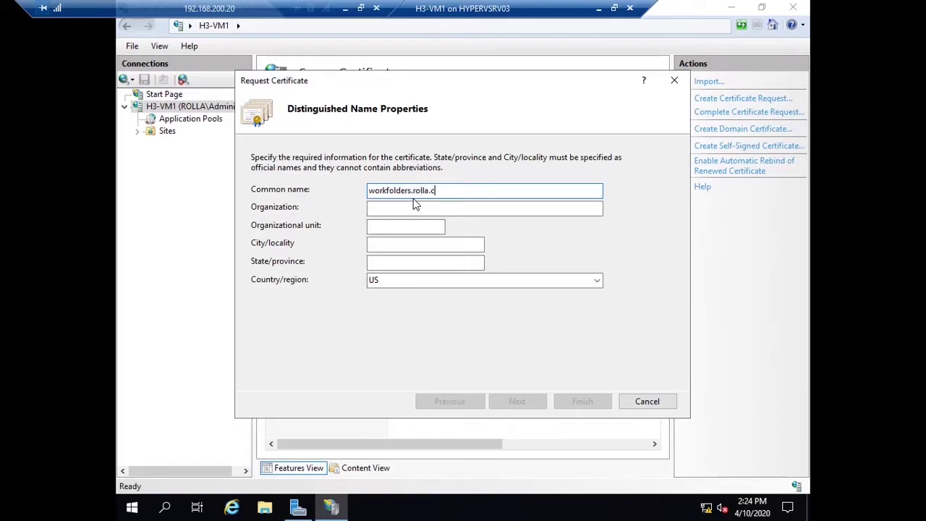
Step: Enter distinguished name details: organization rolla, organizational unit dubai, state dub
left_click(416, 207)
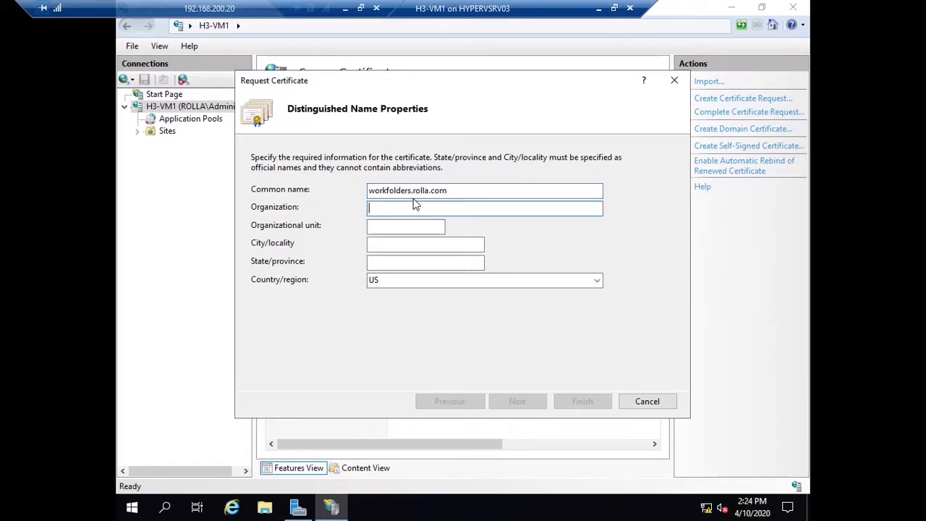
type("rolla")
key("Tab")
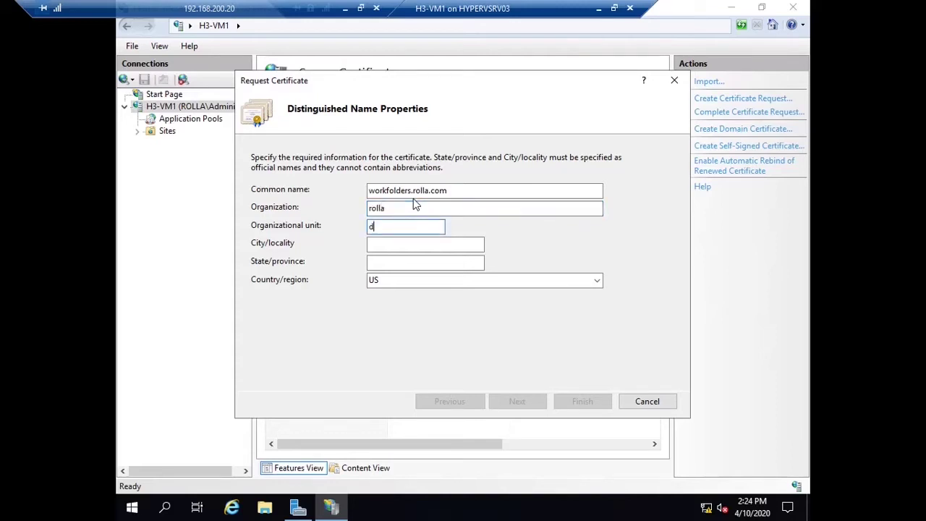
type("dubai")
key("Tab")
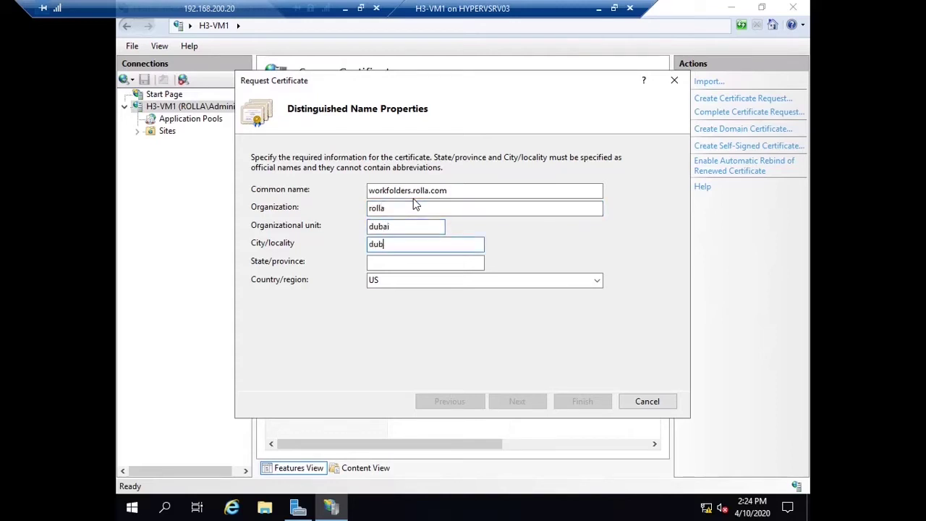
key("Tab")
type("dub")
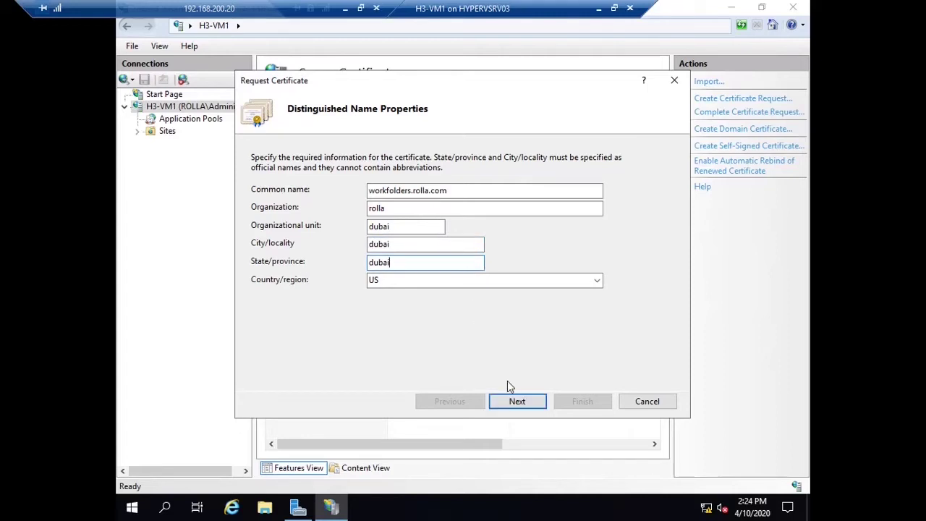
Step: Keep default cryptographic settings and save the request as cer.txt on the Desktop
left_click(520, 398)
left_click(521, 402)
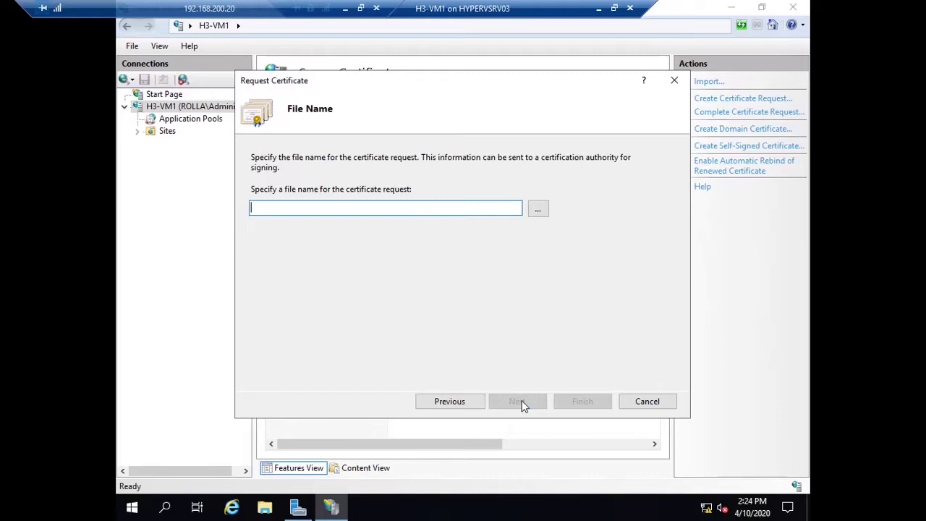
left_click(538, 211)
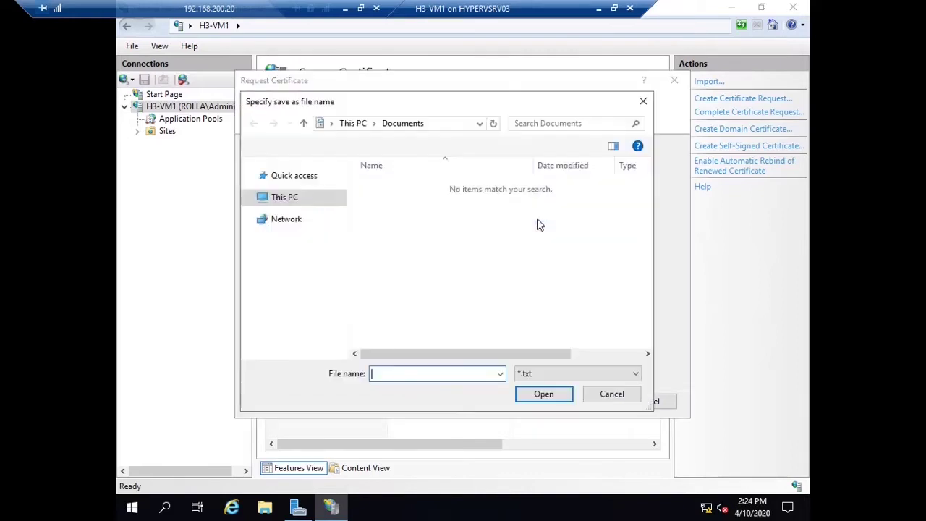
left_click(289, 193)
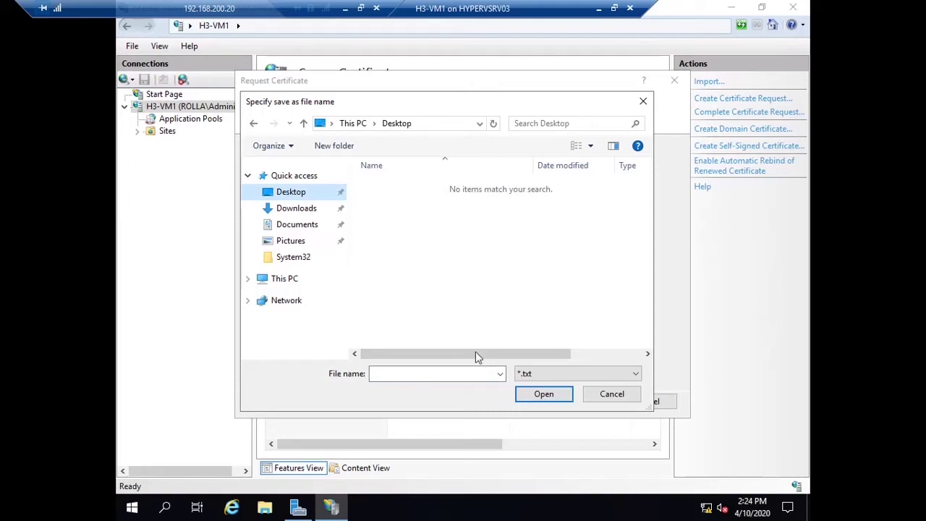
left_click(437, 375)
type("cer")
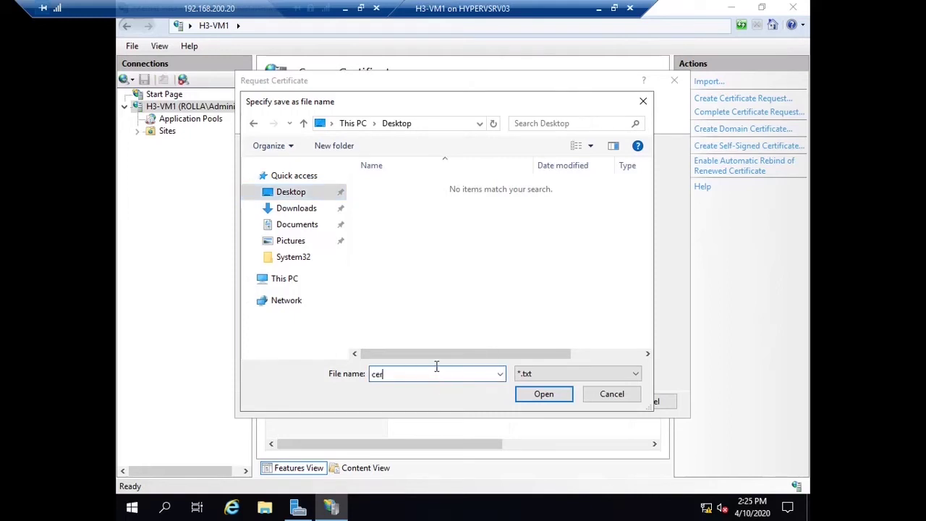
left_click(524, 395)
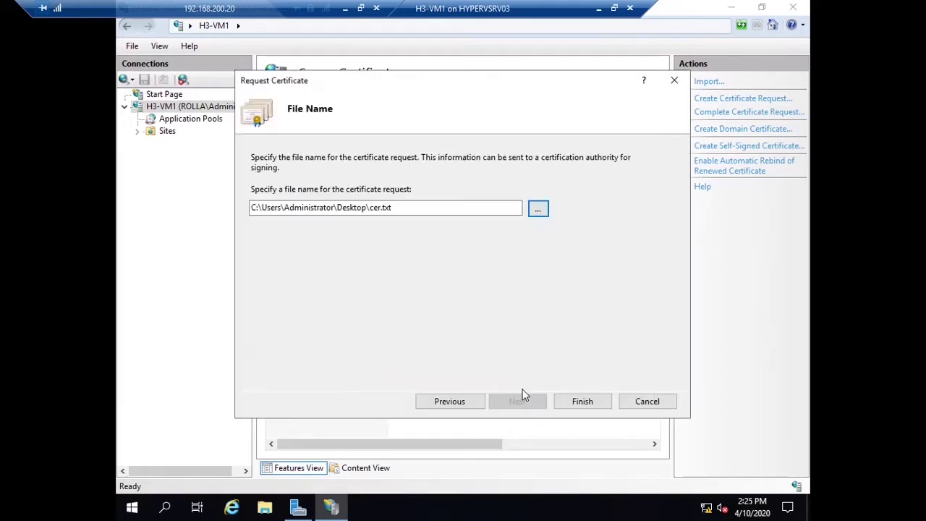
left_click(572, 402)
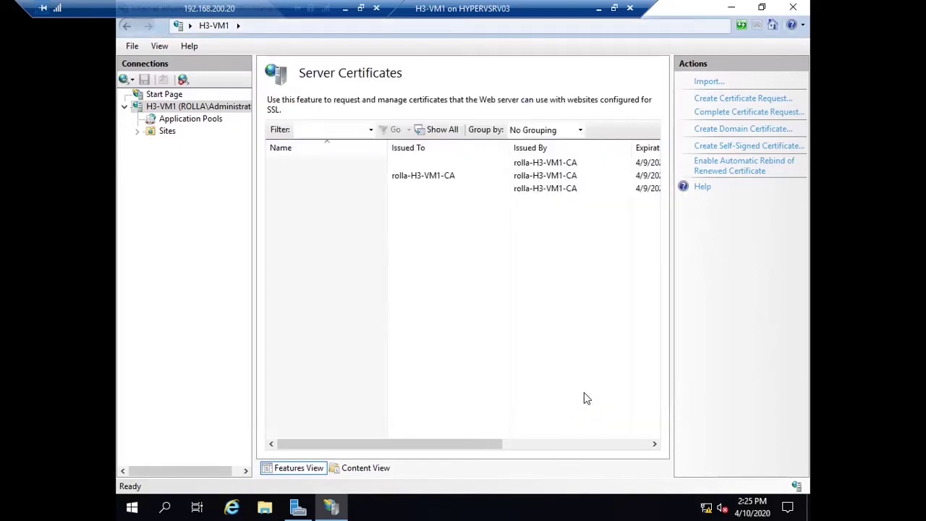
Step: Minimize IIS and Server Manager, open cer.txt in Notepad and select all its text
left_click(734, 12)
left_click(733, 13)
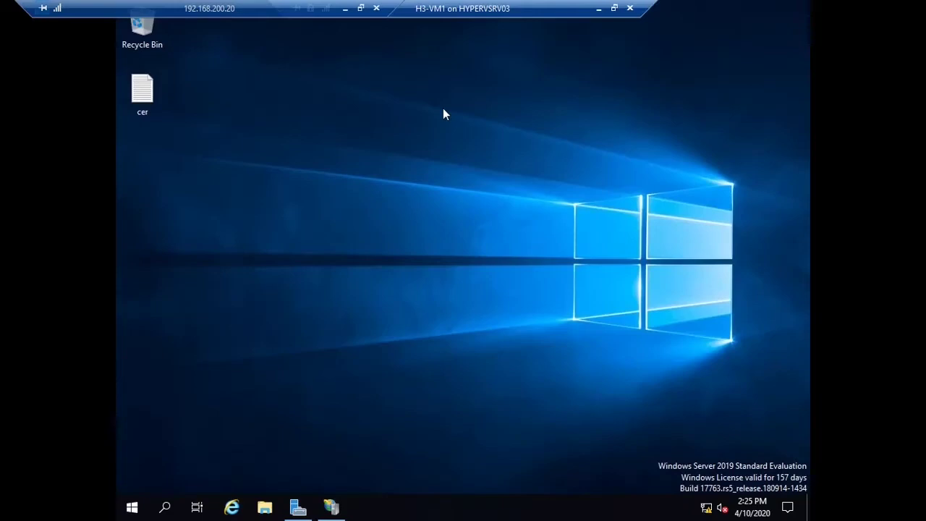
double_click(159, 103)
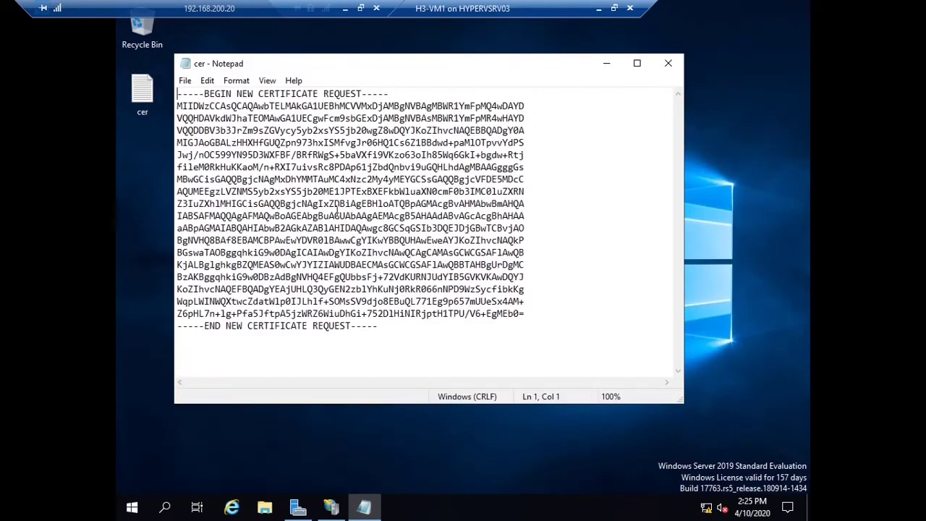
key("ctrl+a")
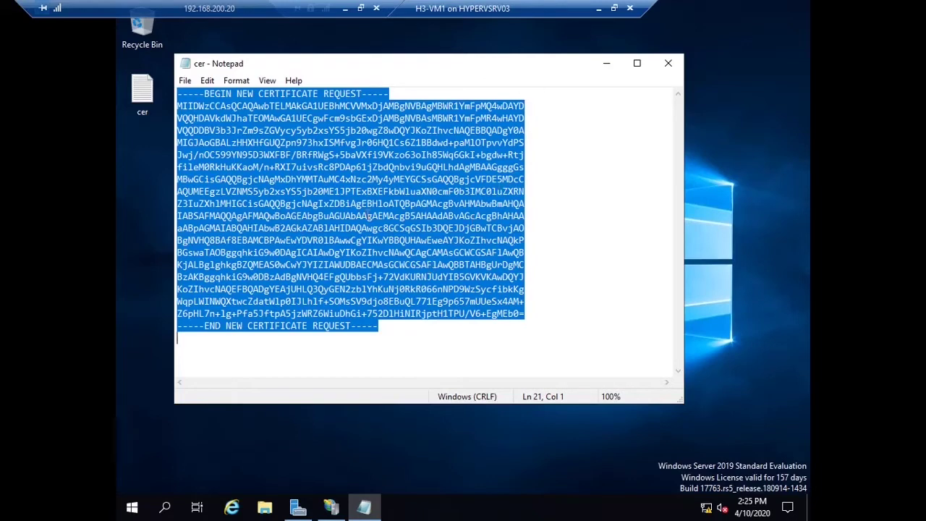
left_click(232, 507)
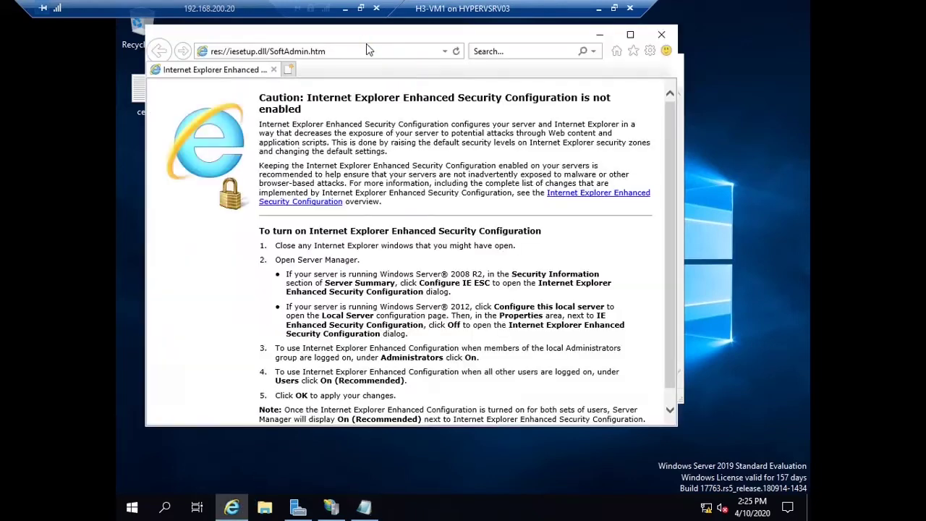
left_click(283, 54)
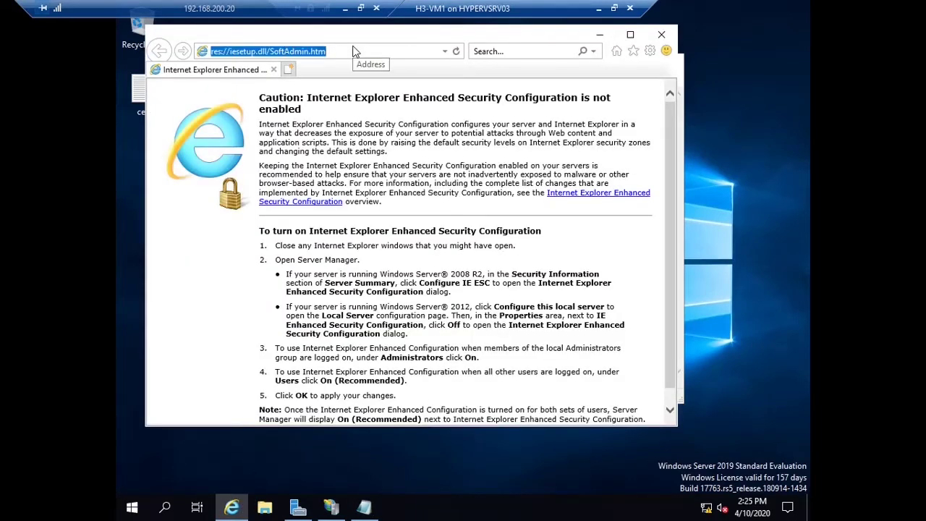
type("http://192.168.70.1/certsrv")
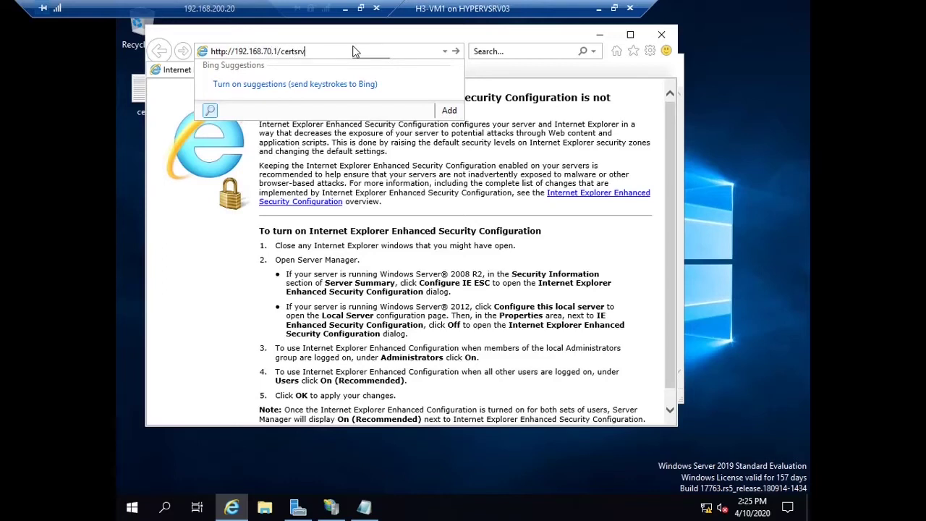
key("Return")
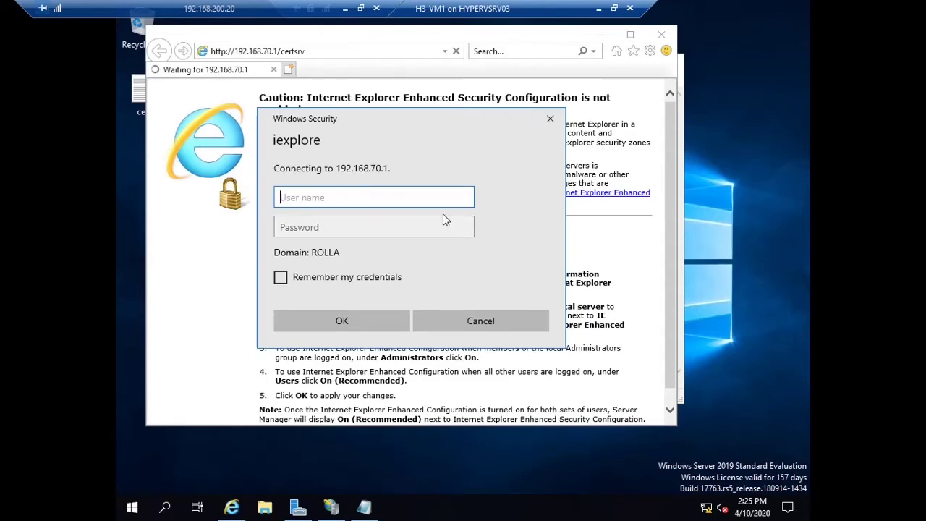
type("administrator")
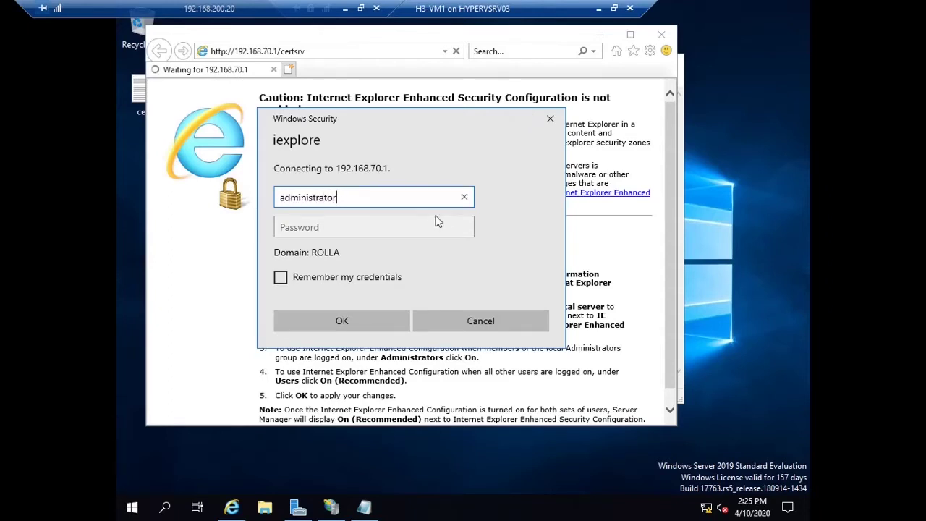
key("Tab")
type("P")
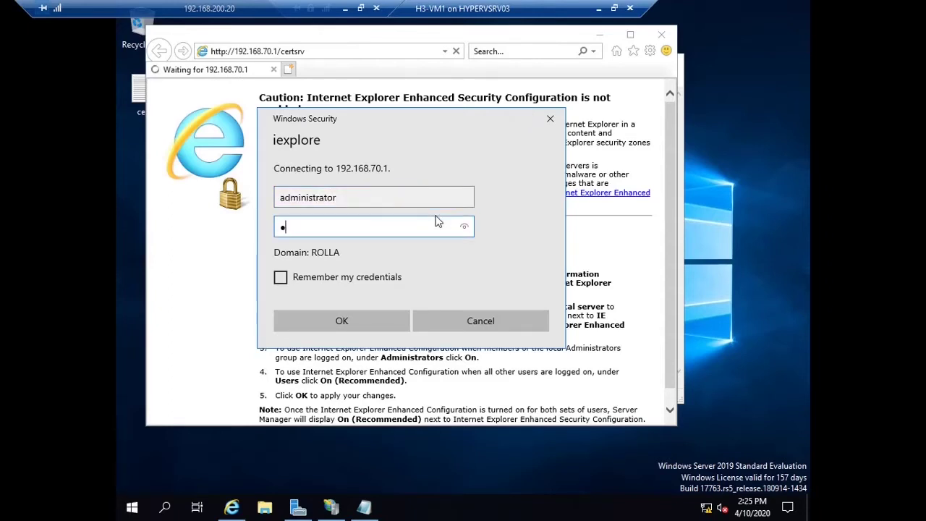
type("@ssw0rd")
key("Return")
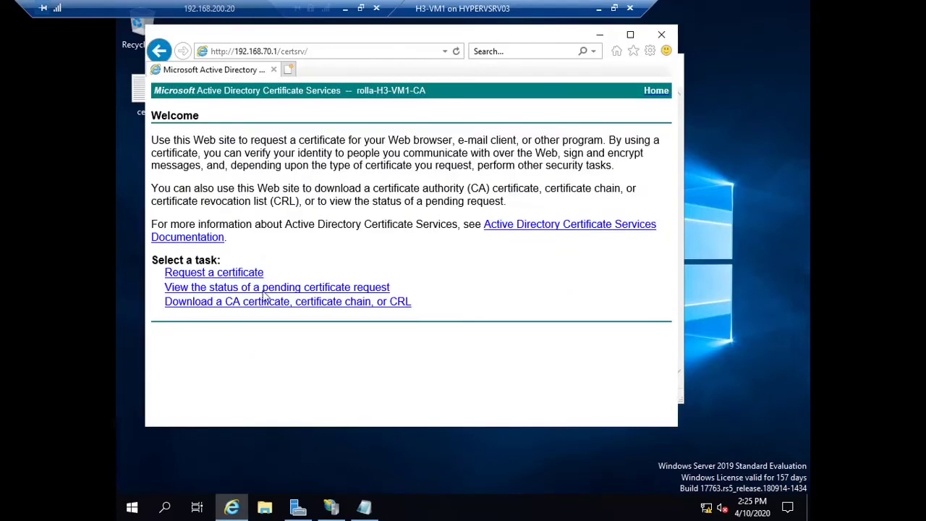
Step: Paste the saved request into the advanced certificate request form
left_click(243, 275)
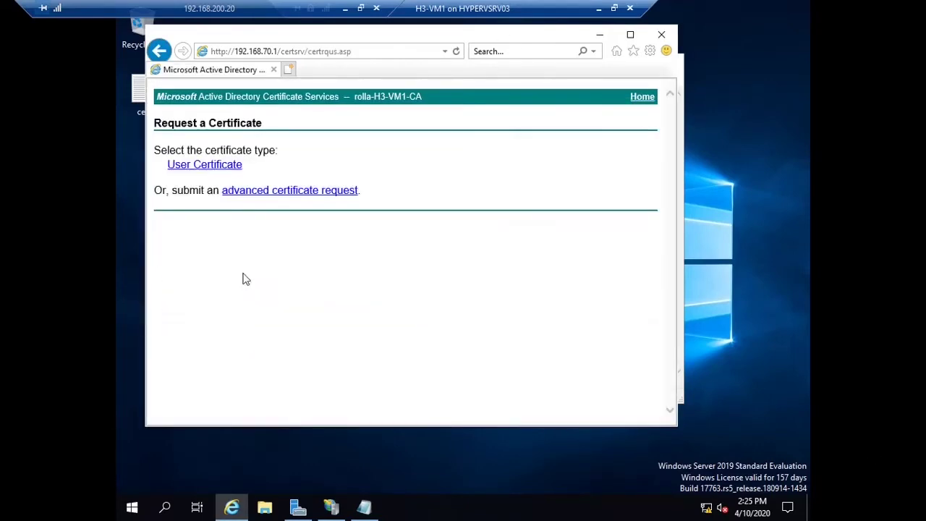
left_click(301, 192)
left_click(356, 209)
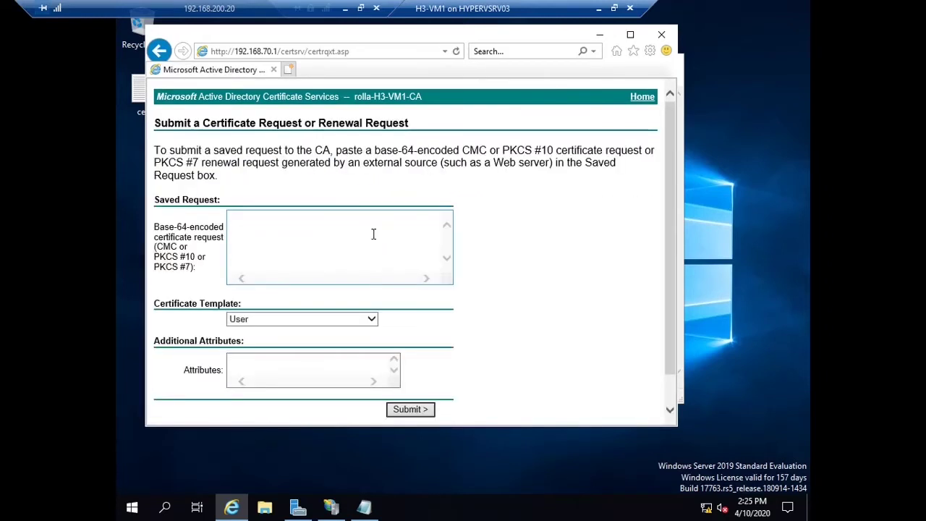
left_click(349, 253)
key("ctrl+v")
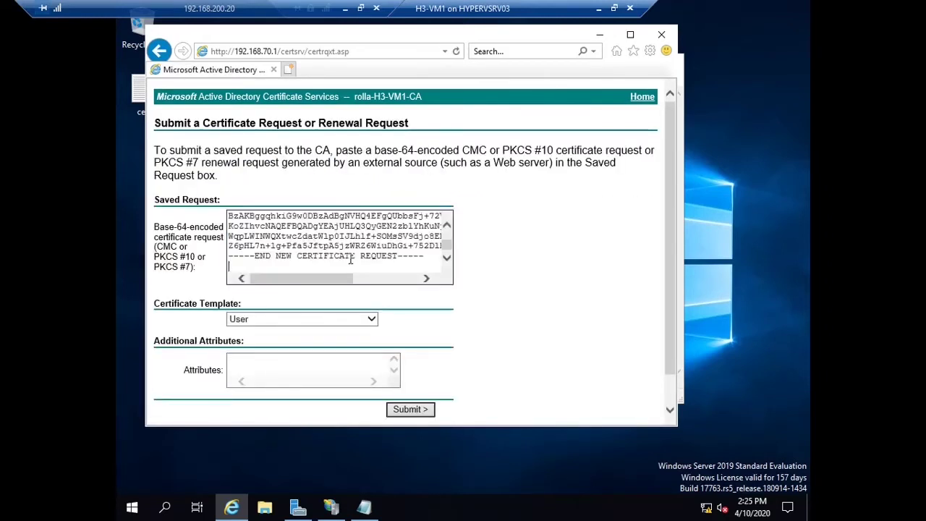
scroll(380, 324, "down", 1)
Step: Choose the Web Server template and submit the request until the certificate is issued
left_click(327, 285)
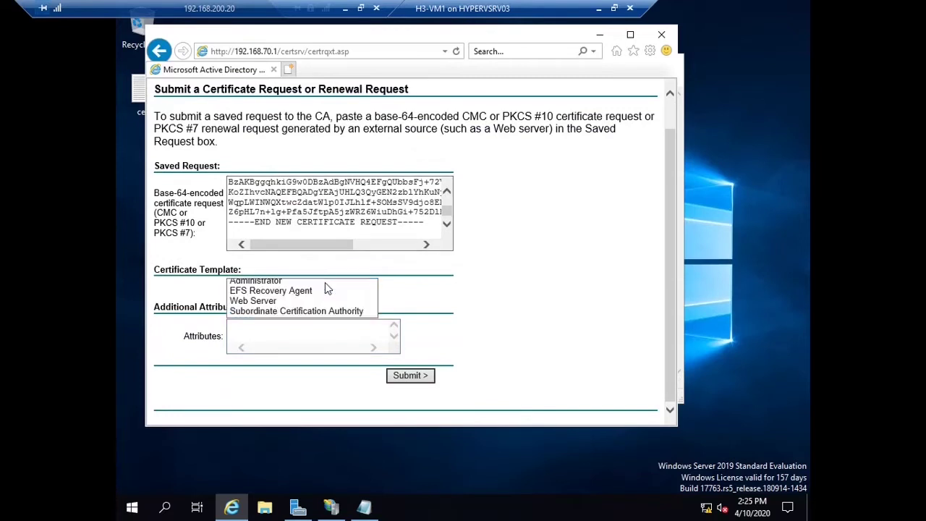
left_click(281, 326)
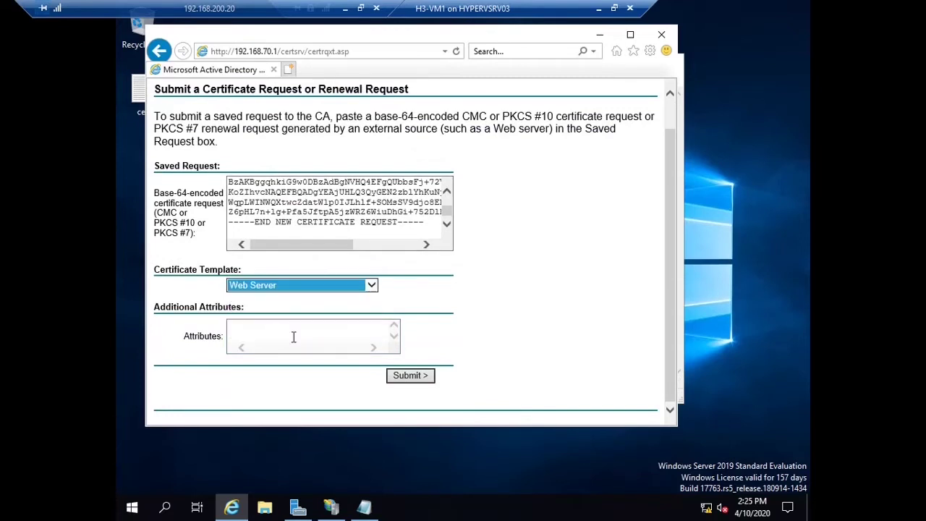
left_click(405, 376)
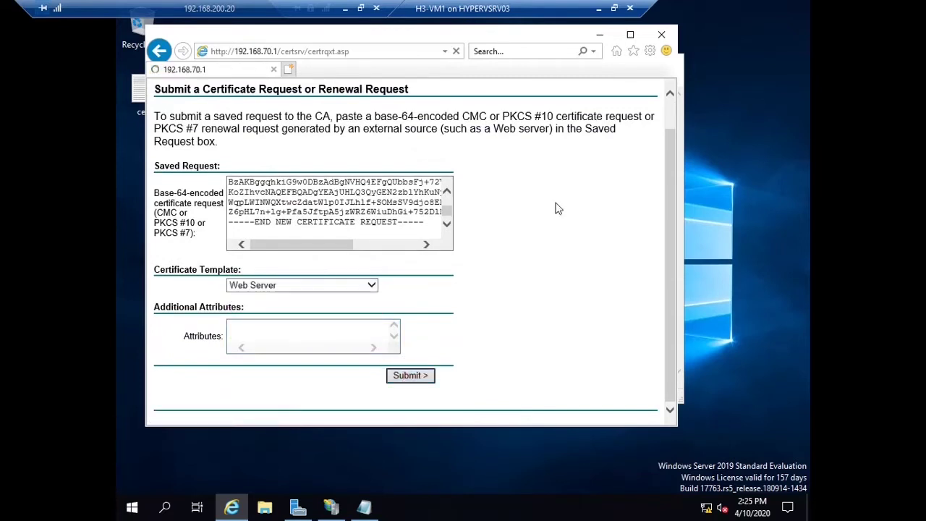
left_click(631, 36)
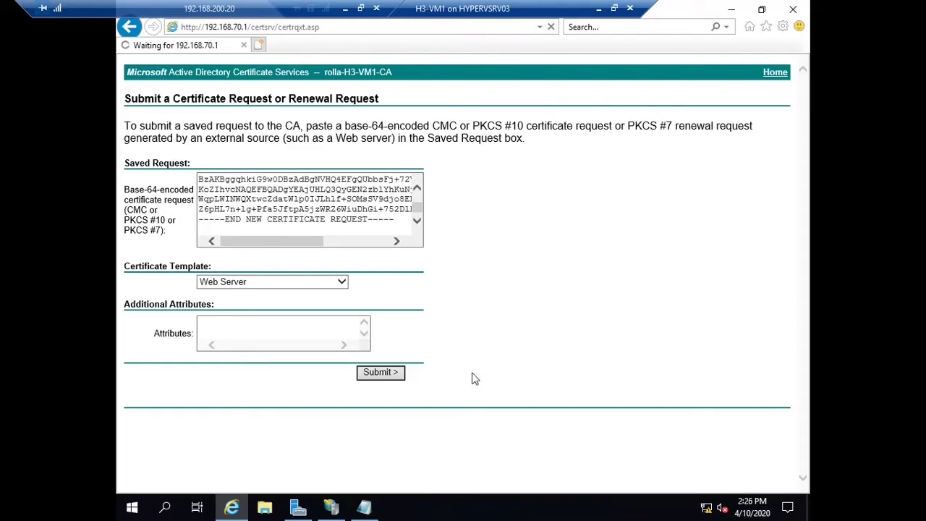
left_click(393, 374)
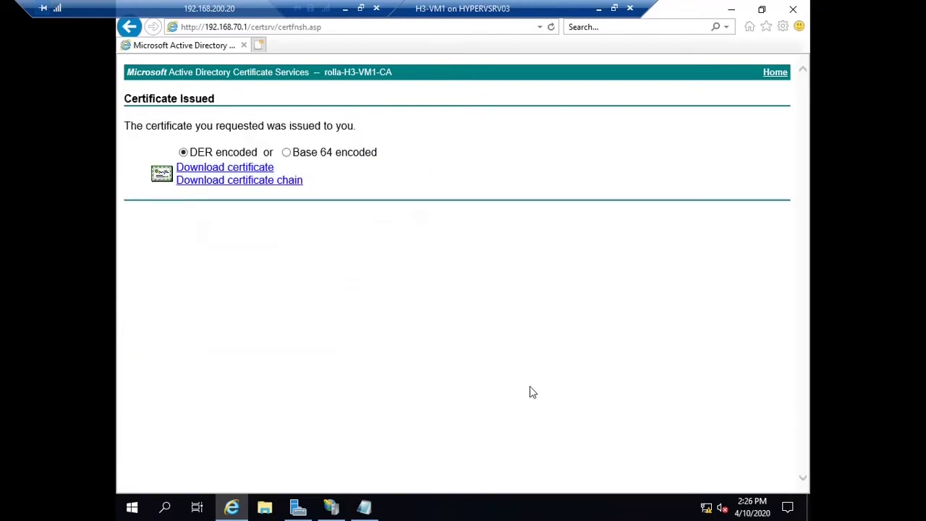
Step: Download, save and open the issued certificate file certnew.cer
left_click(249, 168)
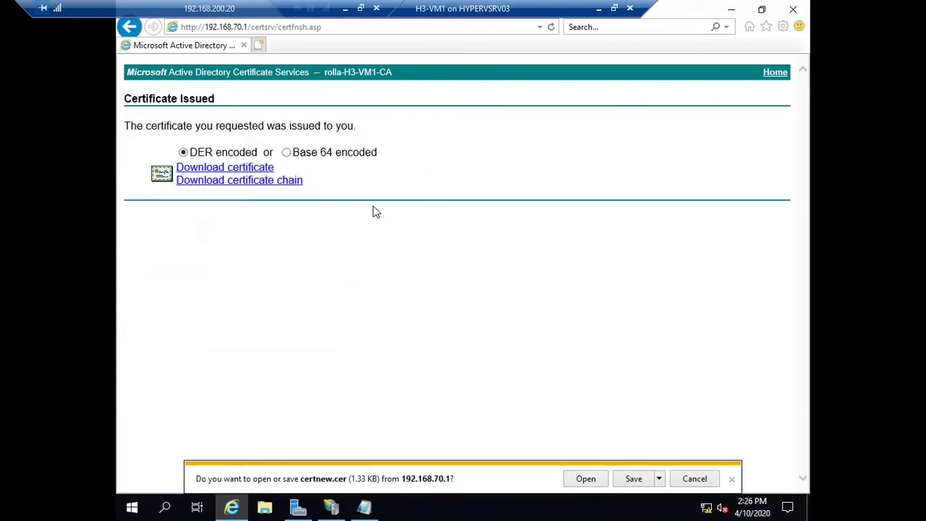
left_click(634, 479)
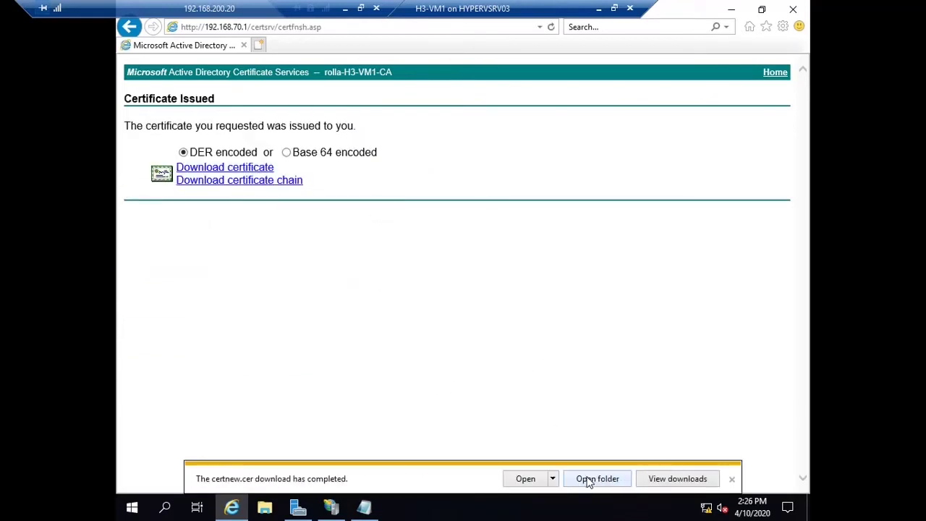
left_click(531, 480)
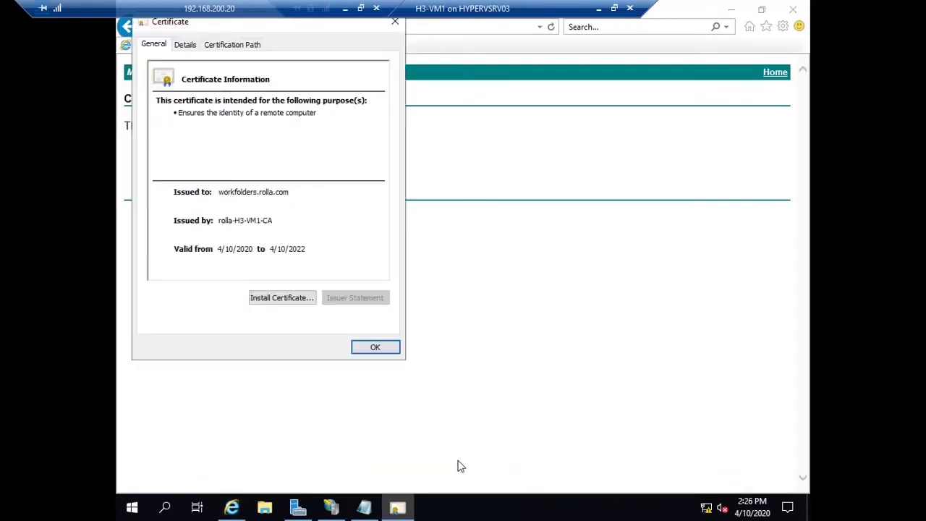
Step: Import the certificate with automatic store selection, then close the certificate and browser
left_click(294, 299)
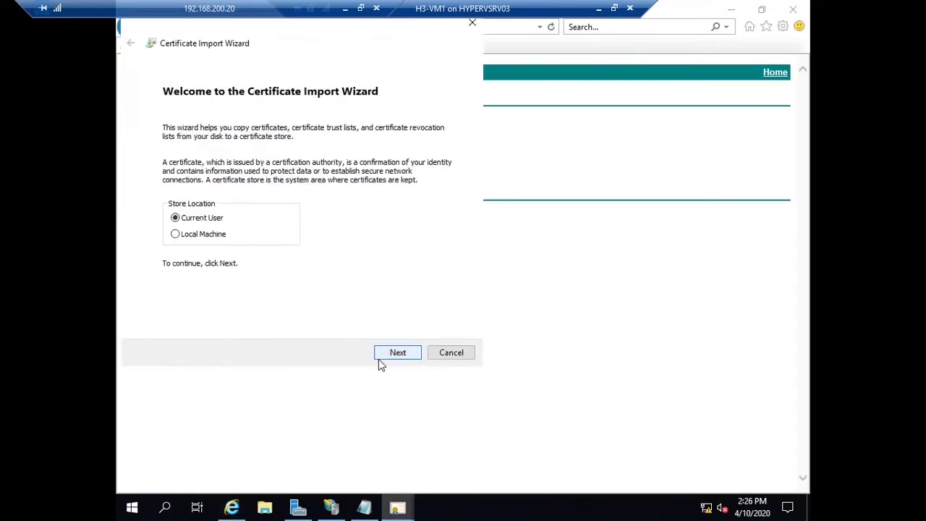
left_click(175, 235)
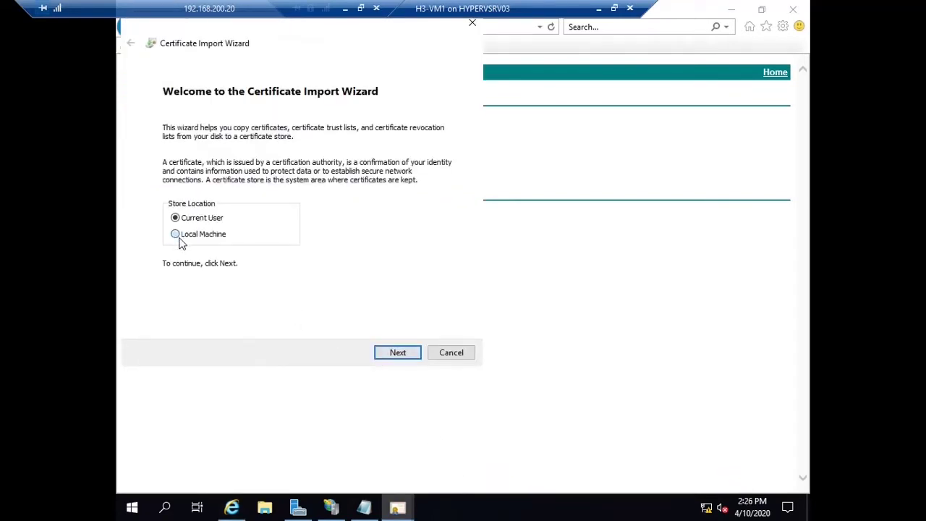
left_click(398, 356)
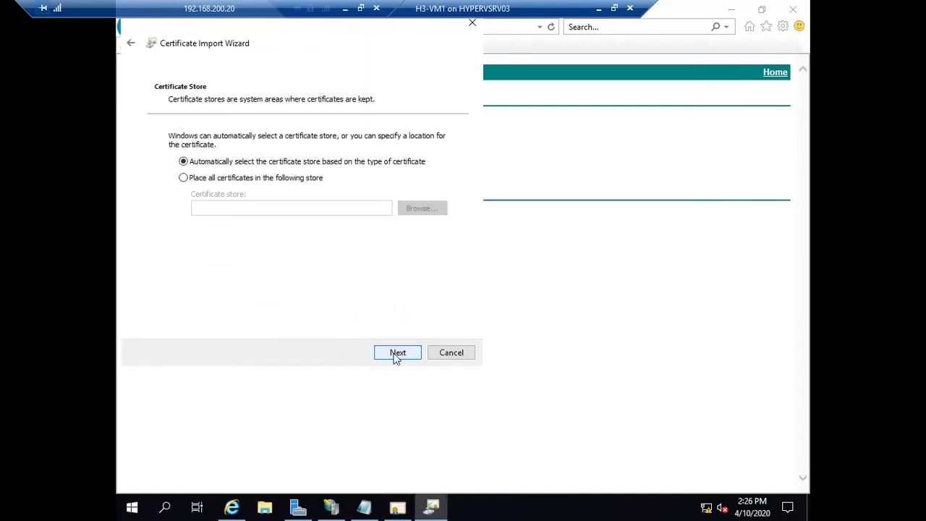
left_click(396, 355)
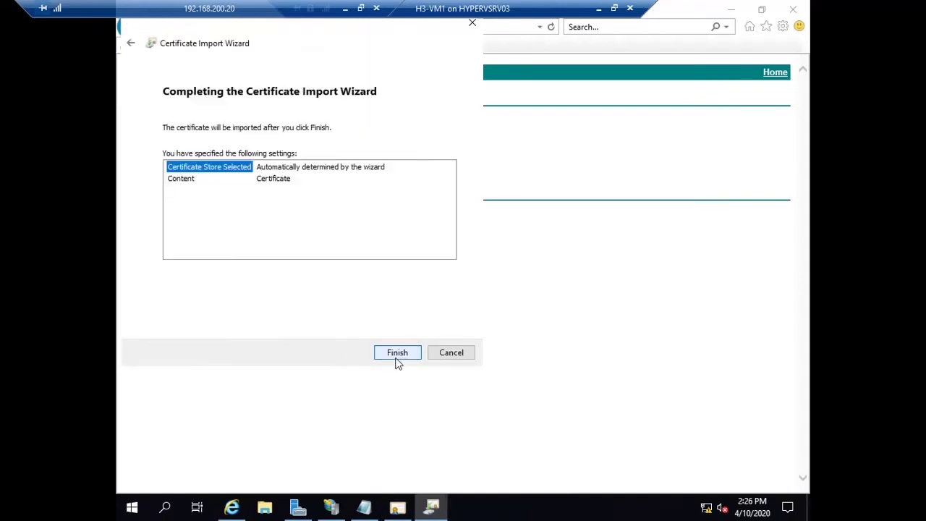
left_click(396, 355)
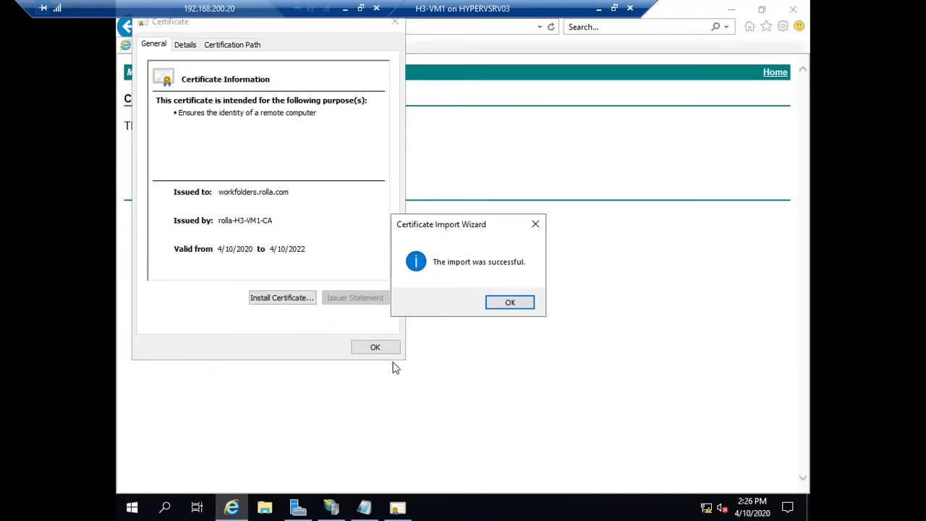
left_click(510, 302)
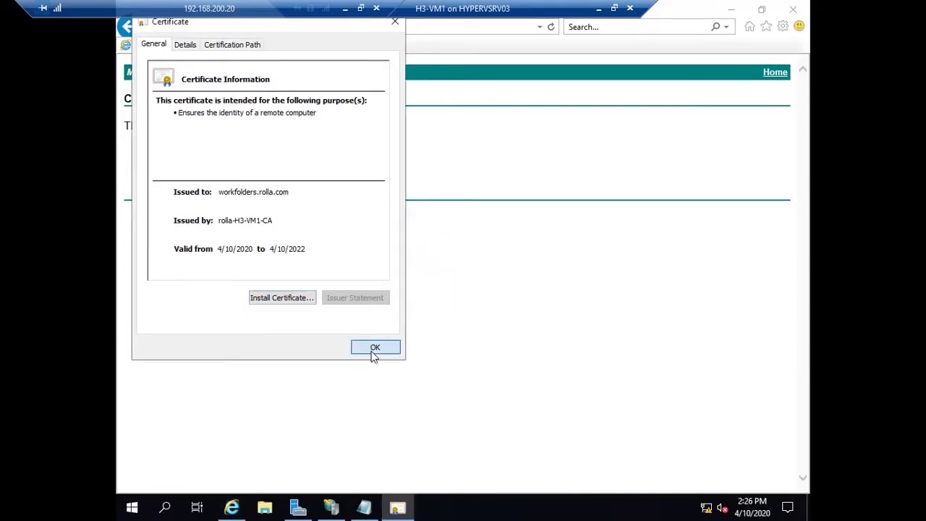
left_click(373, 351)
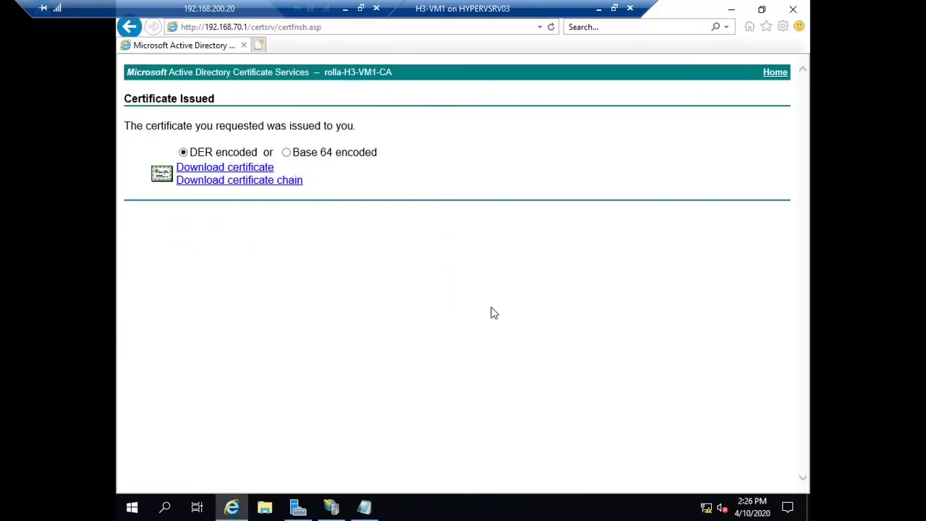
left_click(792, 11)
Step: Open the Default Web Site's bindings in IIS Manager and begin adding one
left_click(668, 63)
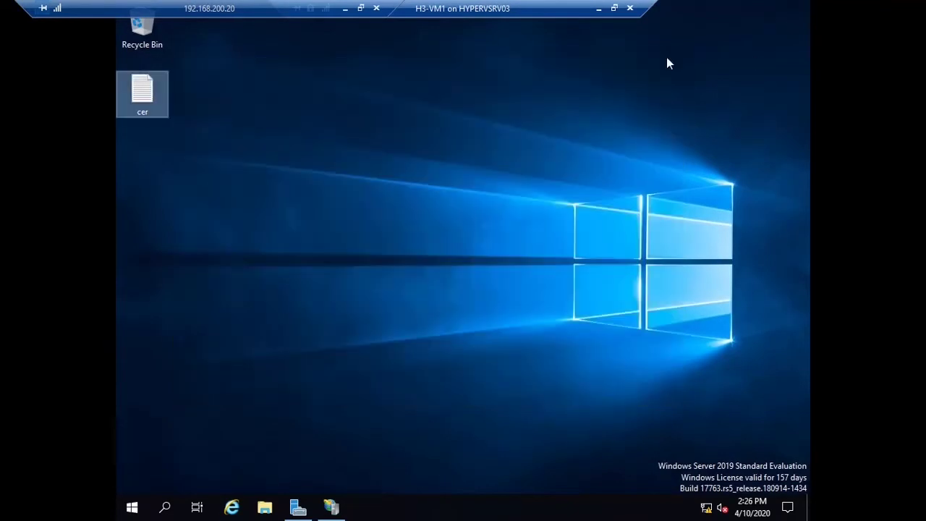
left_click(332, 508)
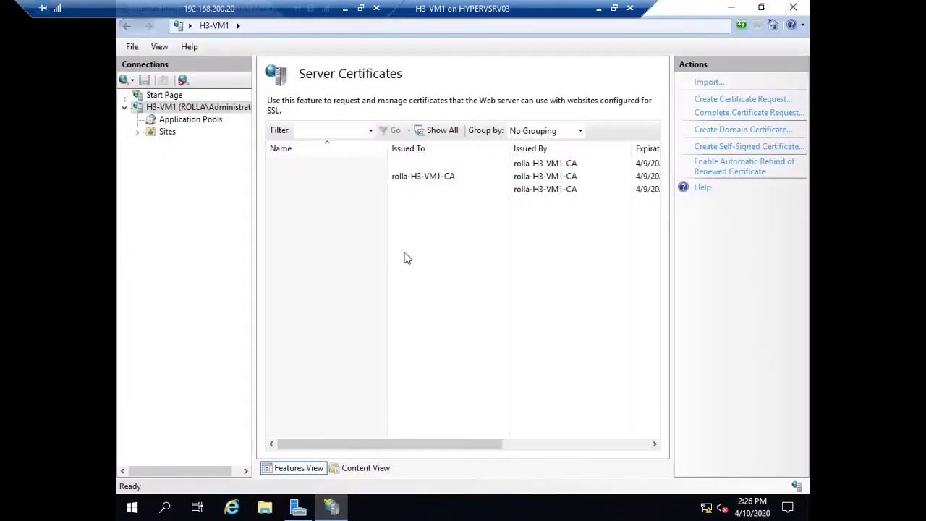
left_click(172, 127)
left_click(331, 137)
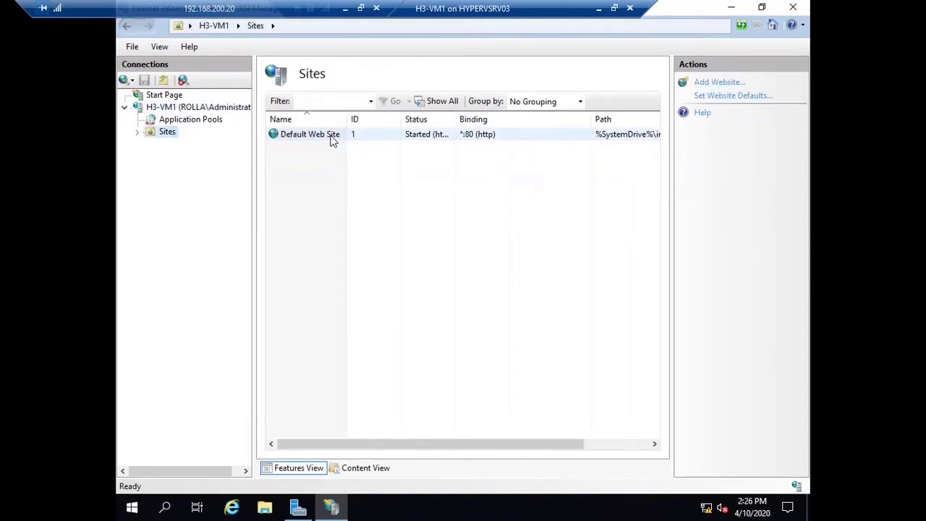
left_click(711, 127)
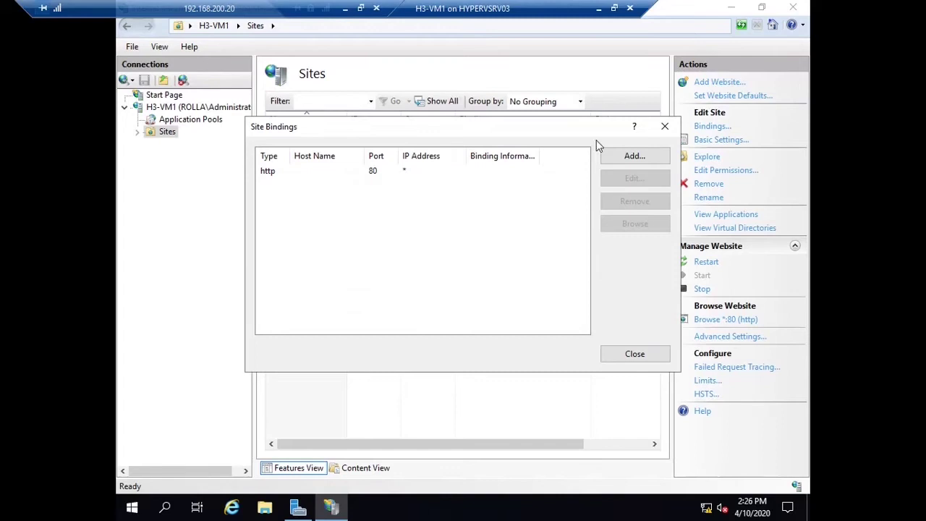
left_click(607, 154)
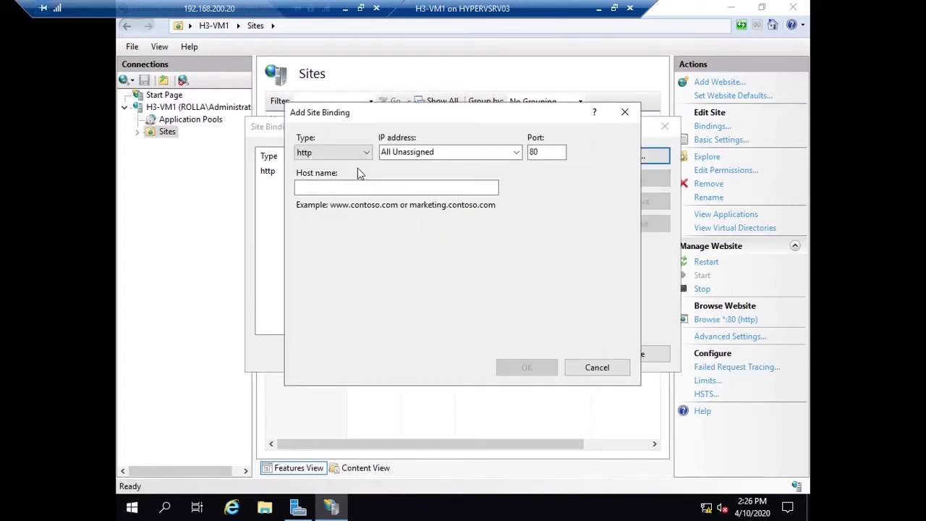
Step: Add an https binding on 192.168.70.1 for workfolders.rolla.com with the workfolders.rolla.com certificate
left_click(340, 152)
left_click(337, 178)
left_click(447, 152)
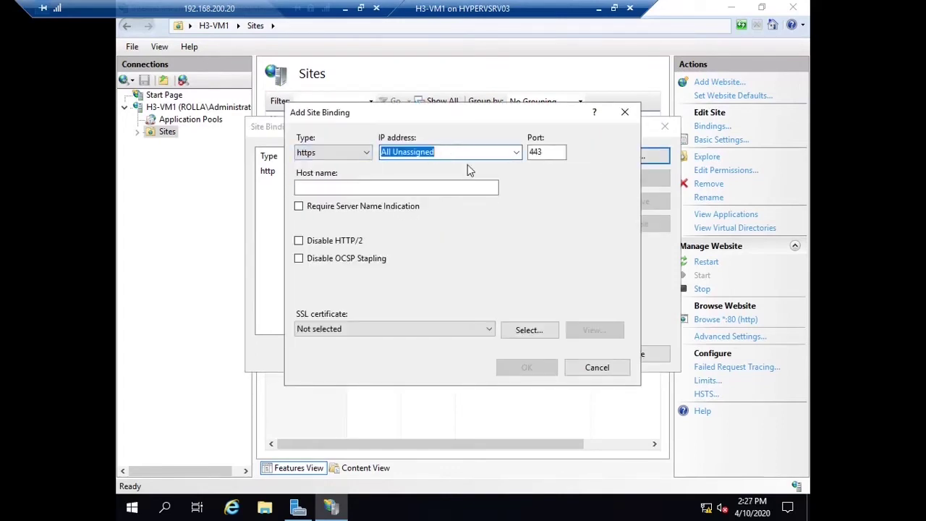
left_click(516, 153)
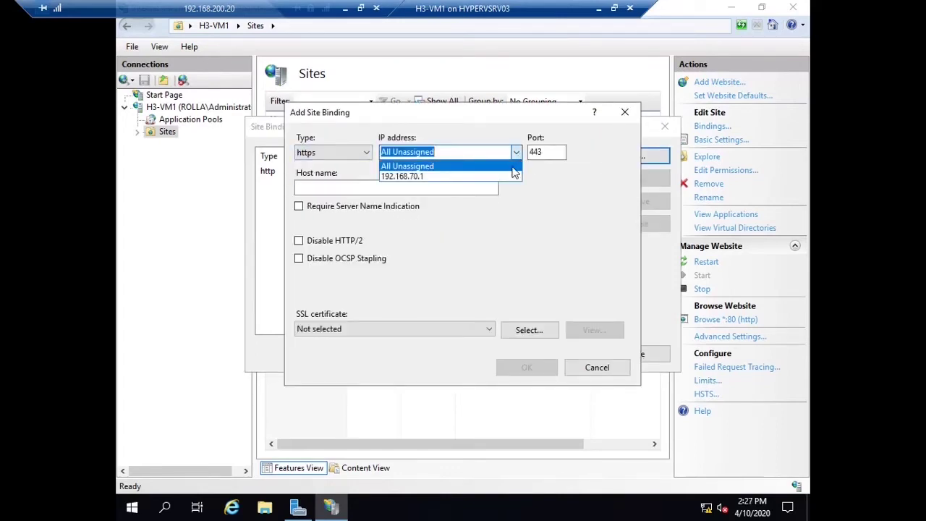
left_click(476, 178)
left_click(441, 188)
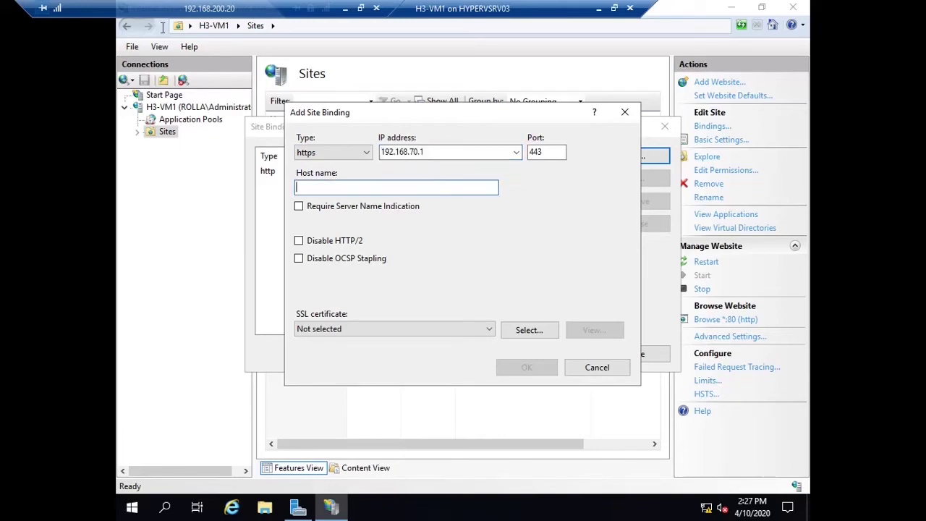
type("workfolders.rolla.com")
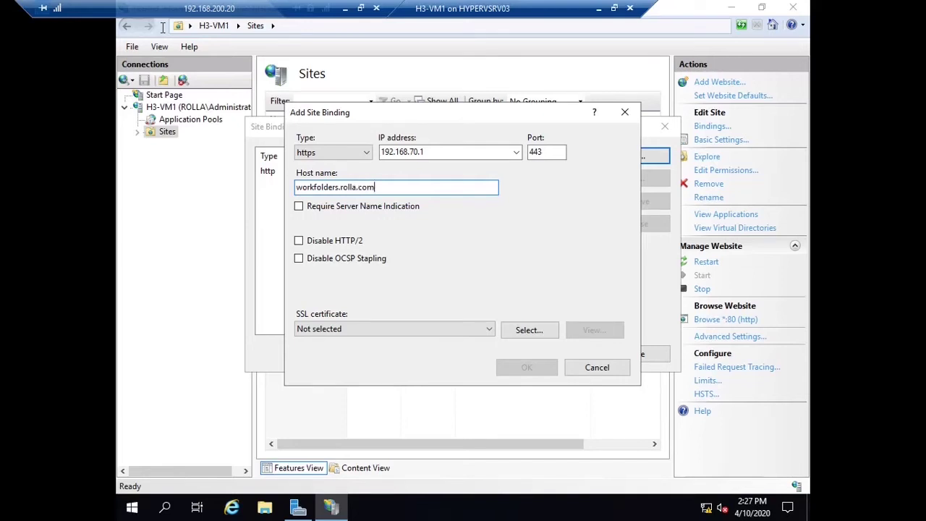
left_click(424, 330)
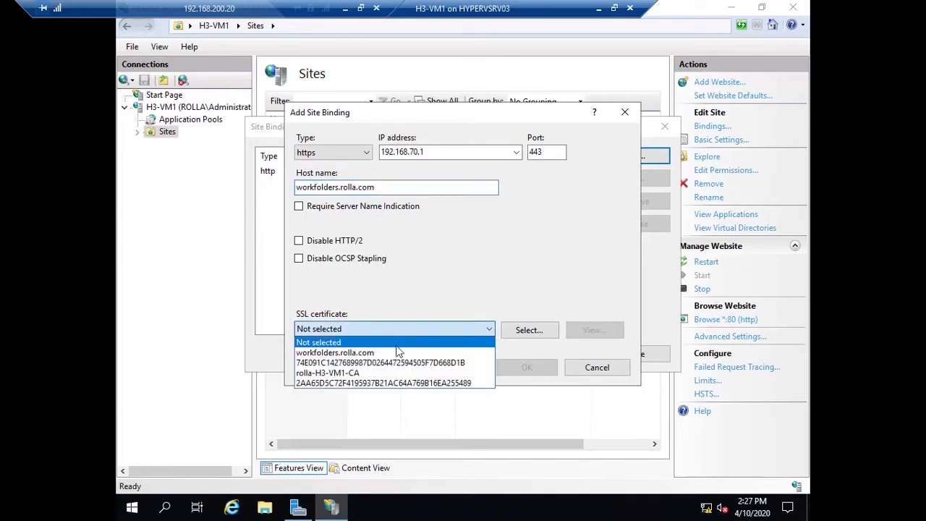
left_click(346, 373)
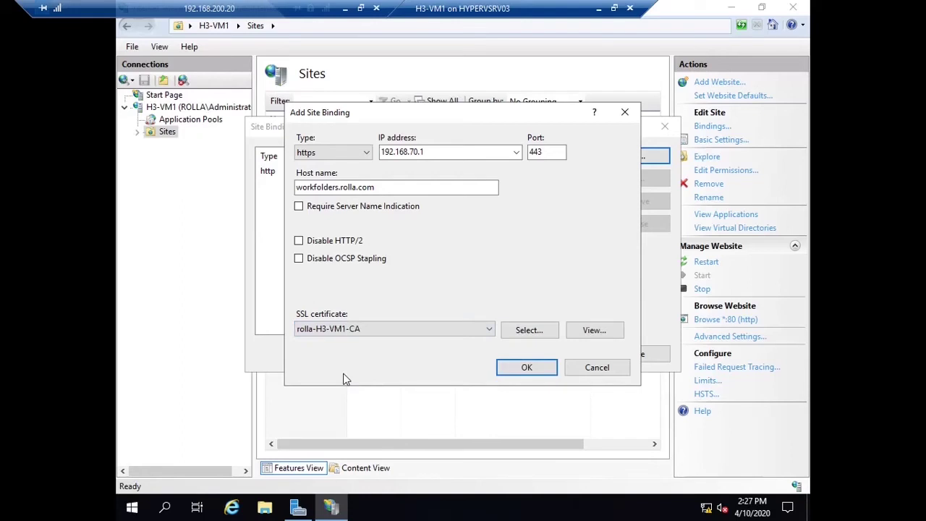
left_click(367, 333)
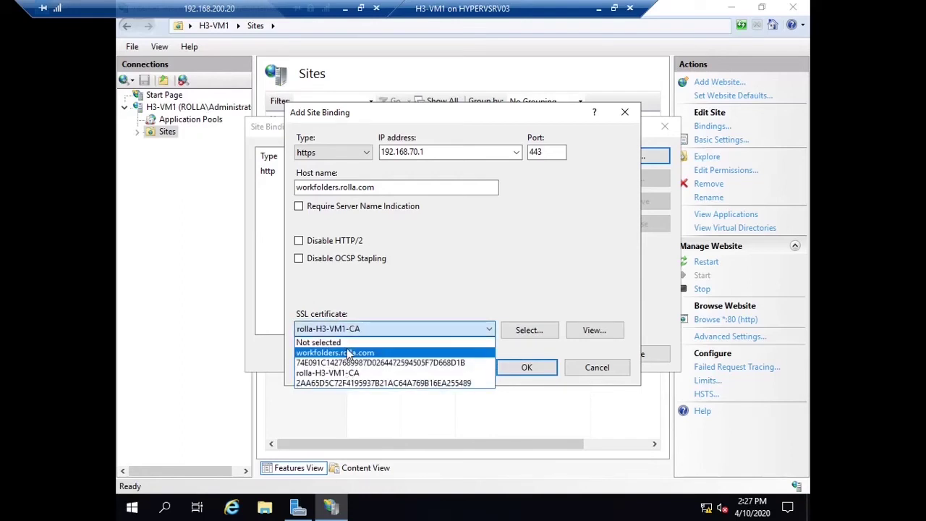
left_click(349, 353)
left_click(529, 367)
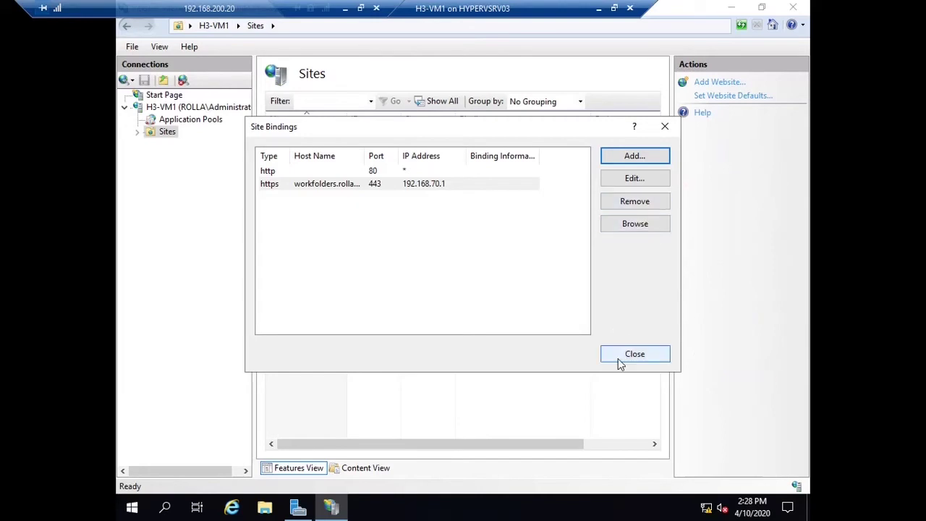
Step: Close Site Bindings, stop the Default Web Site and close IIS Manager
left_click(641, 361)
left_click(334, 138)
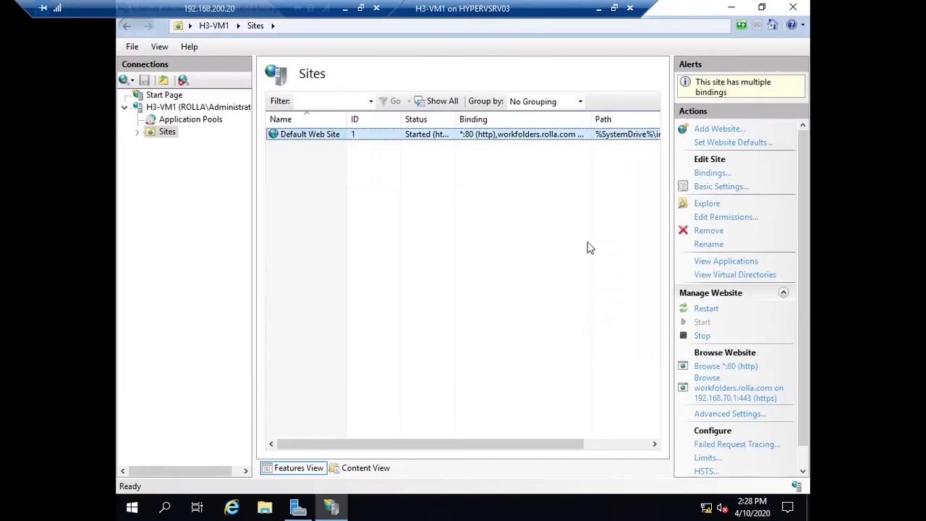
left_click(703, 336)
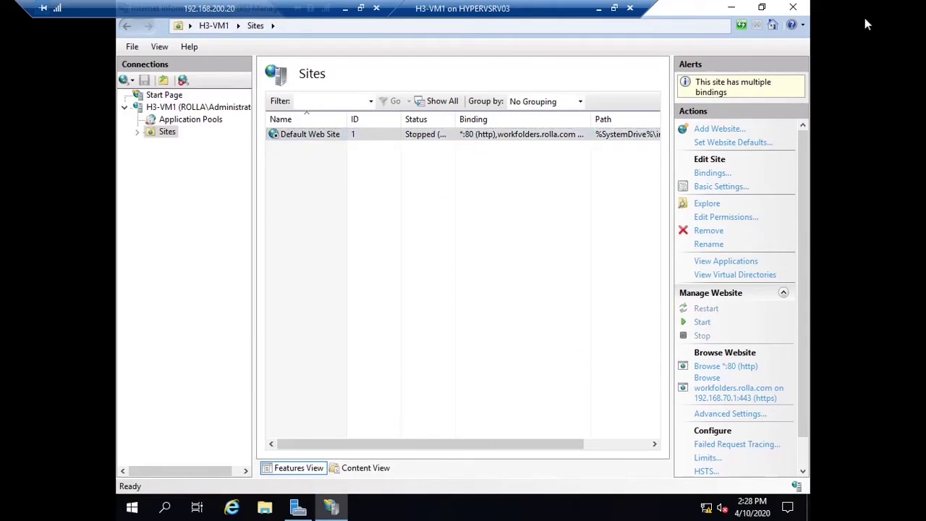
left_click(796, 9)
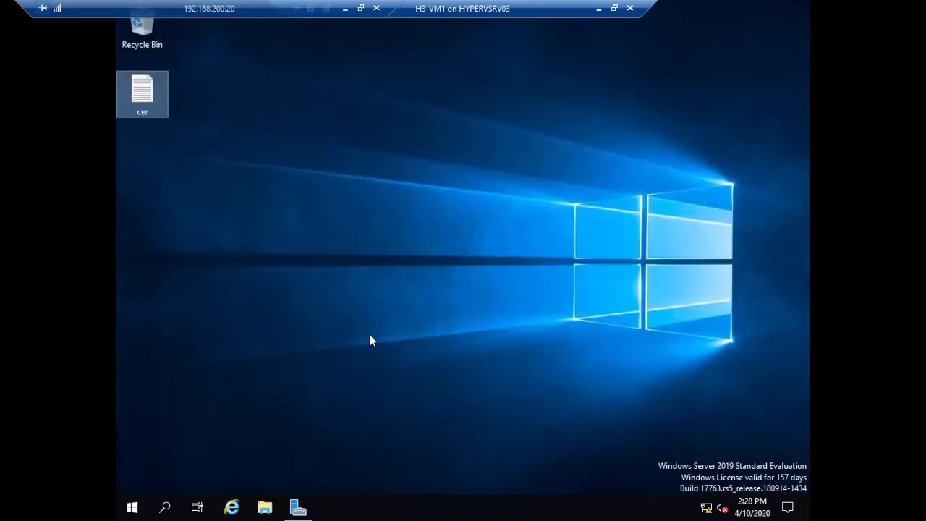
Step: Advance the Add Roles and Features Wizard past introduction, installation type and destination server pages
left_click(598, 9)
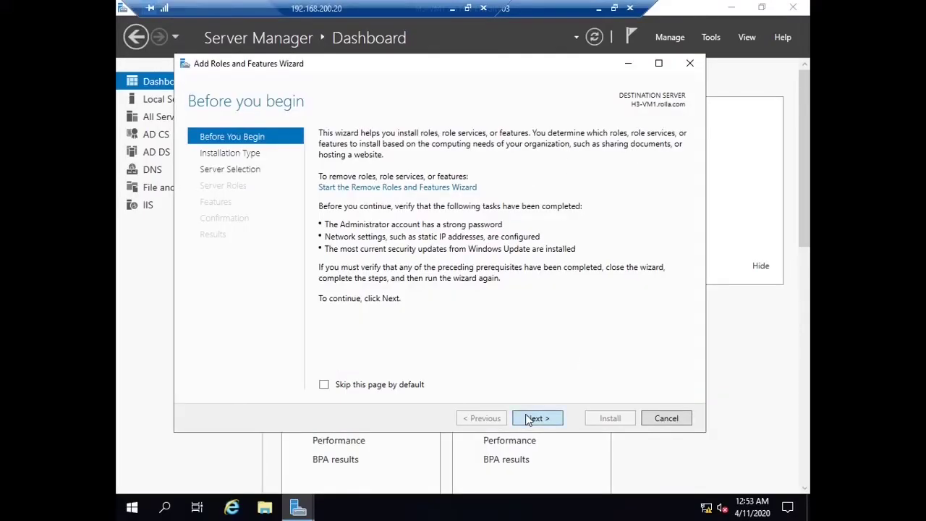
left_click(528, 419)
left_click(528, 420)
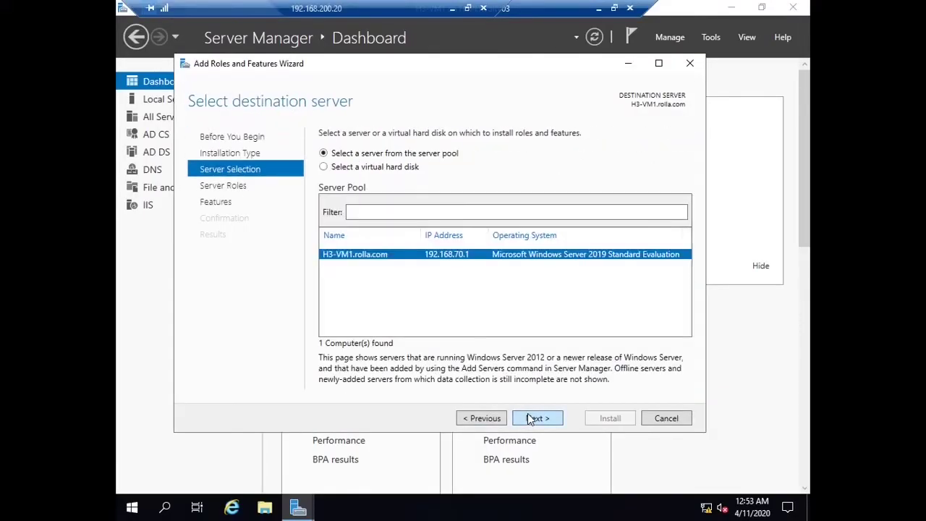
left_click(530, 419)
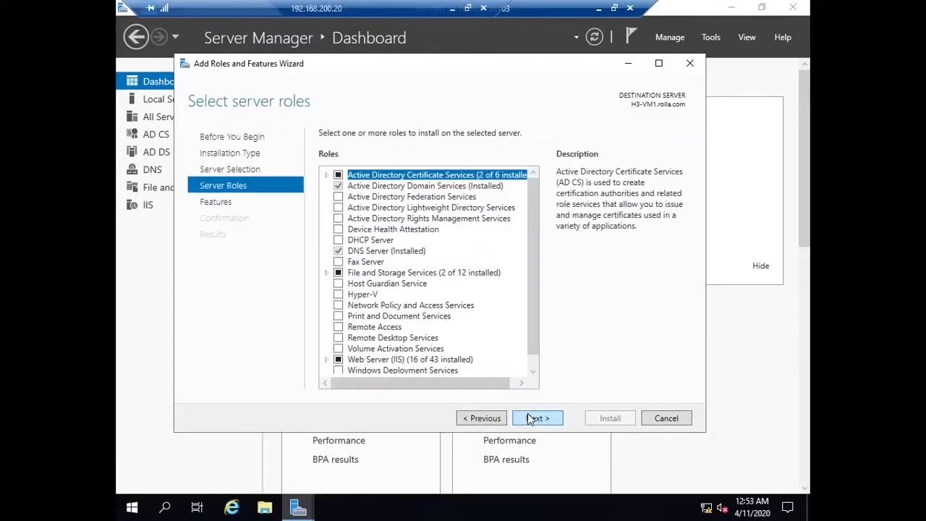
Step: Select Work Folders with IIS Hostable Web Core under File and iSCSI Services and install
left_click(327, 273)
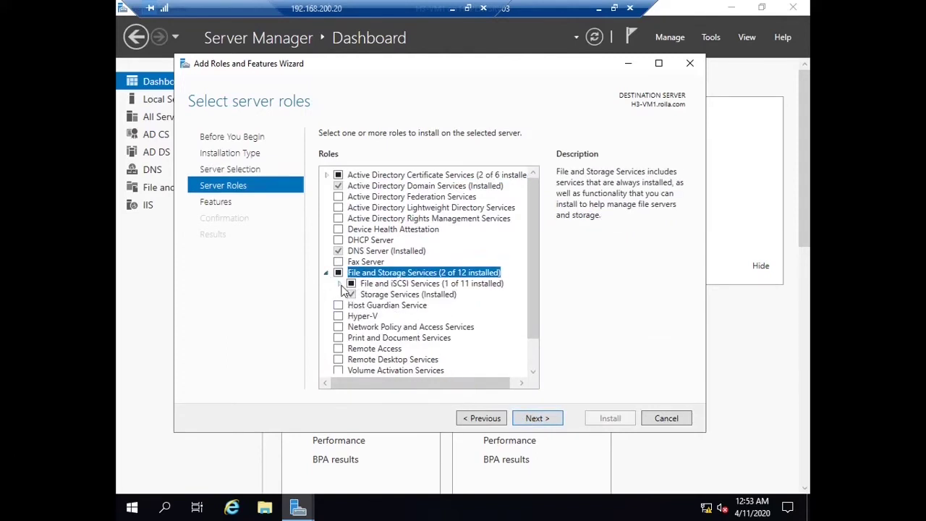
left_click(339, 284)
scroll(450, 312, "down", 2)
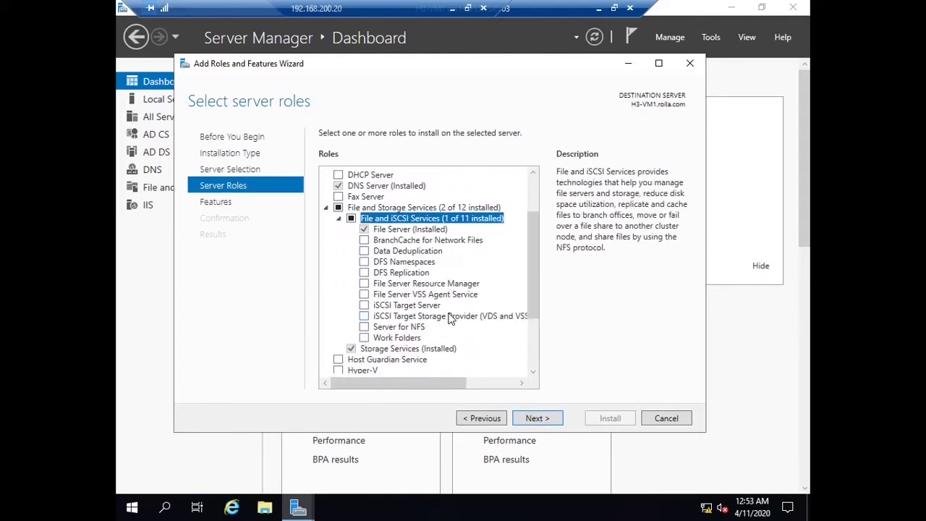
left_click(365, 338)
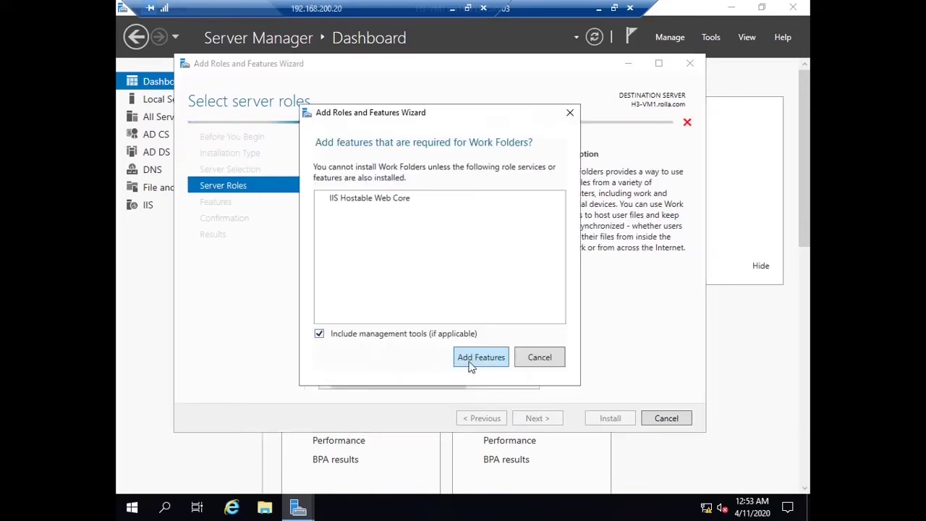
left_click(471, 366)
left_click(529, 419)
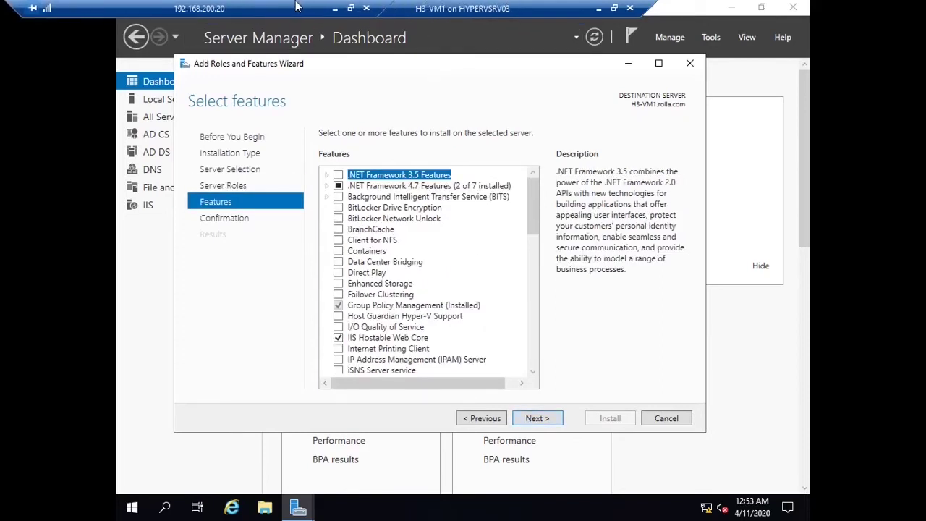
left_click(537, 419)
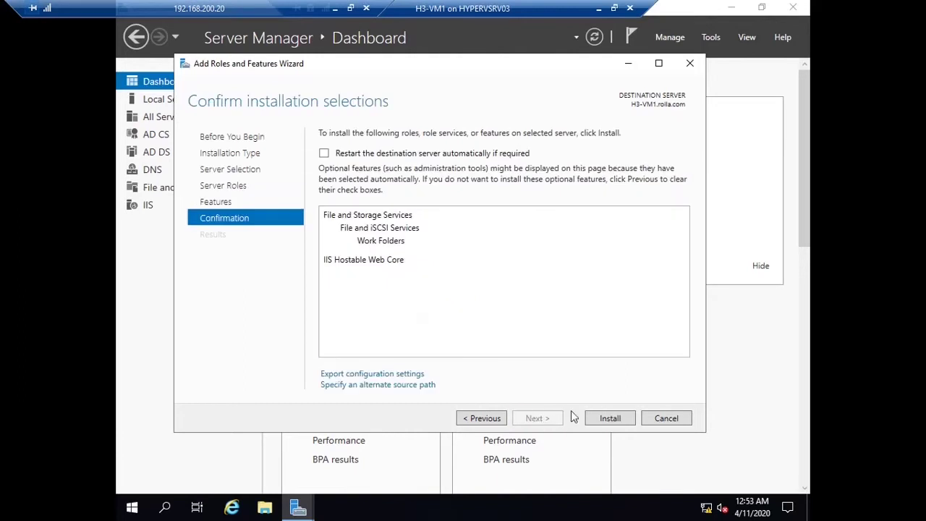
left_click(610, 419)
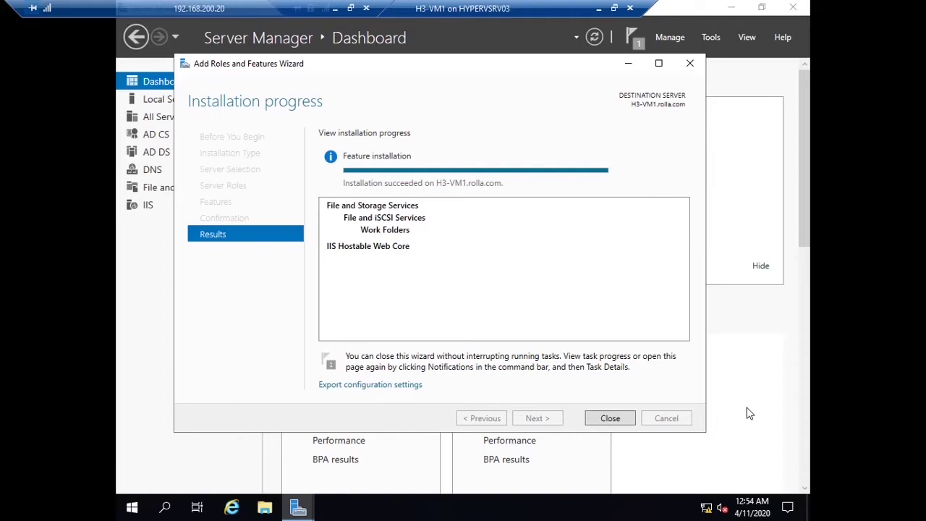
Step: Close the finished wizard and launch services.msc from the Run box
left_click(624, 420)
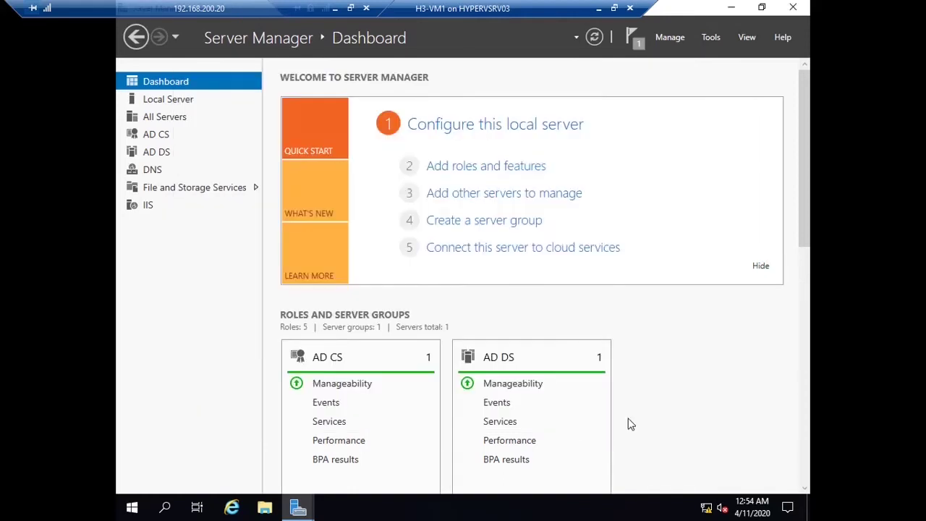
key("super+r")
type("s")
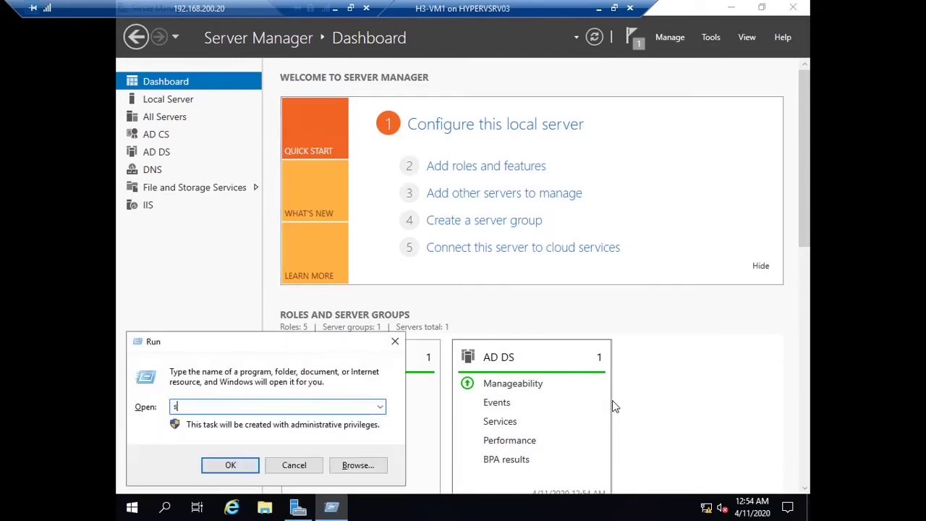
type("ervices.msc")
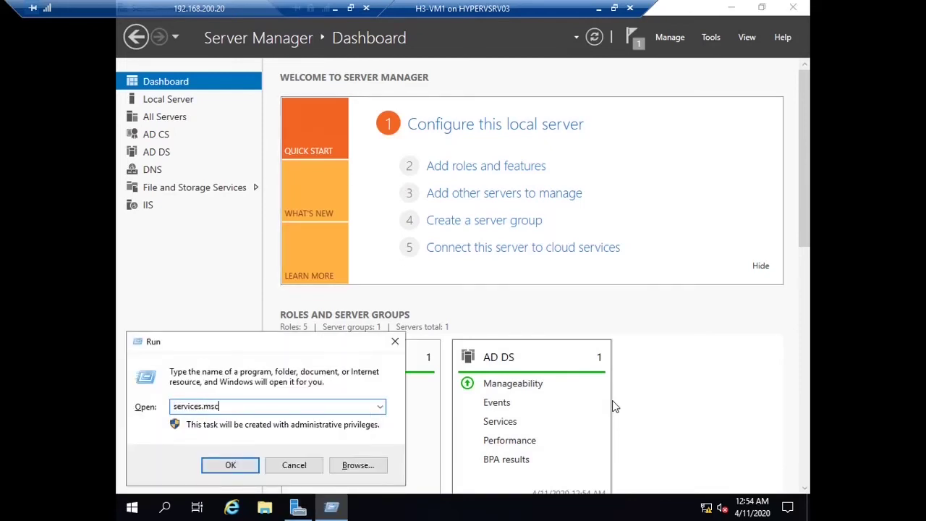
key("Return")
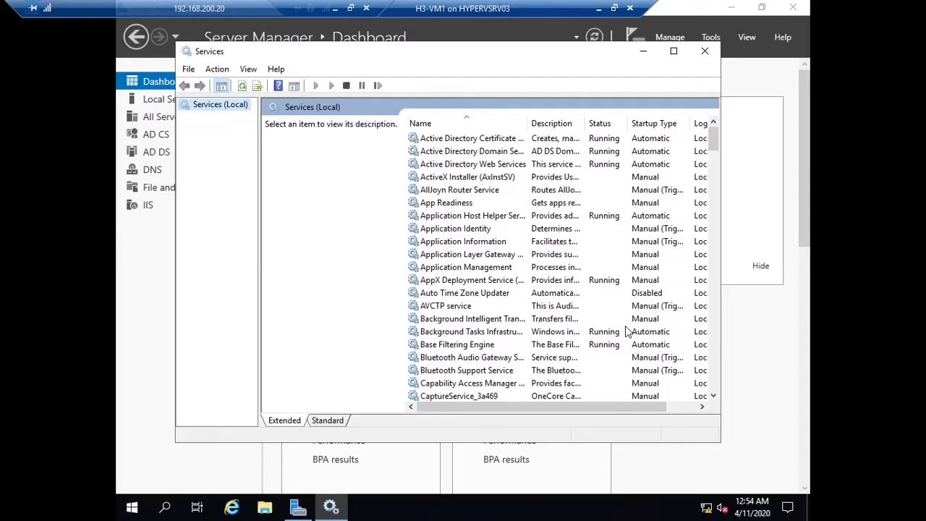
Step: Maximize Services, locate Windows Sync Share and start the service
left_click(502, 346)
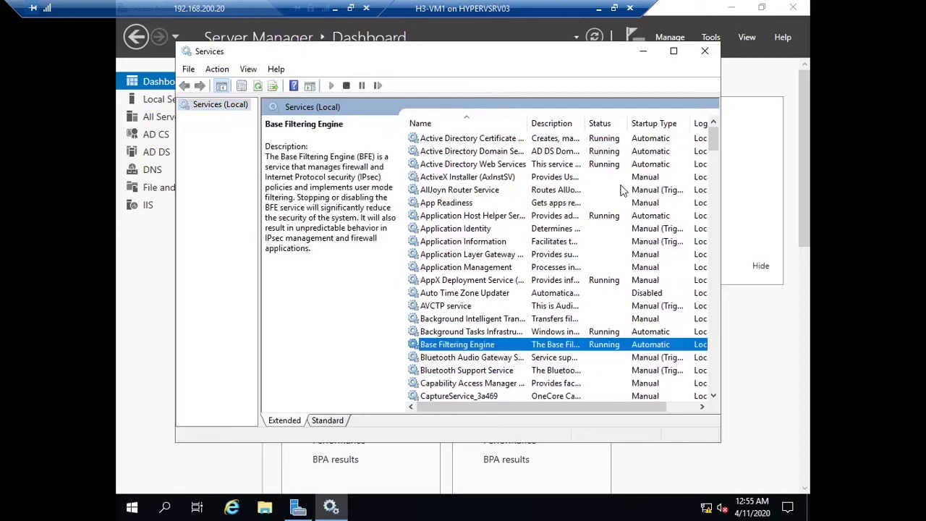
left_click(674, 51)
scroll(470, 410, "down", 7)
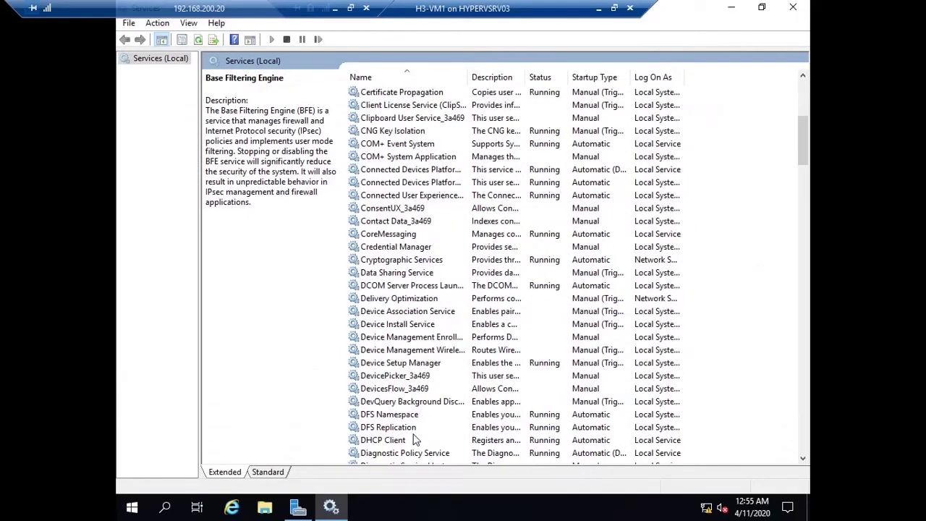
key("w")
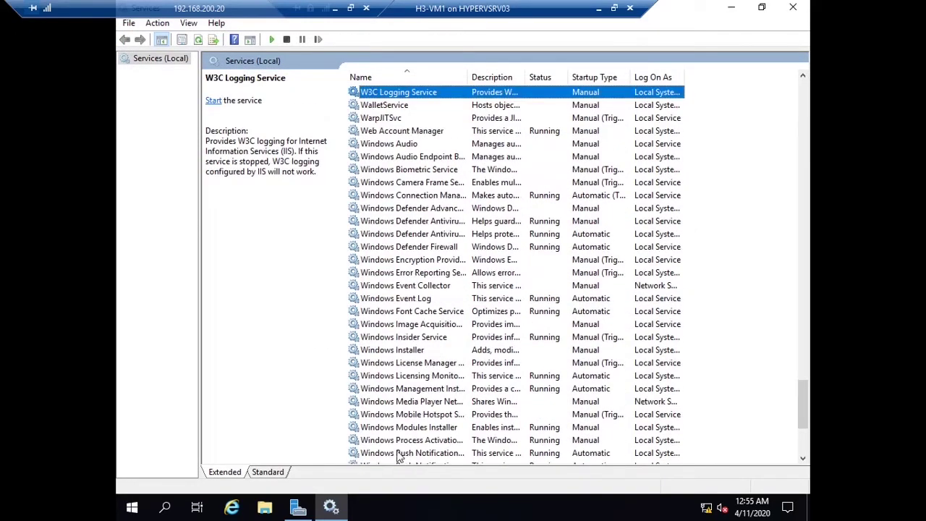
scroll(433, 437, "down", 1)
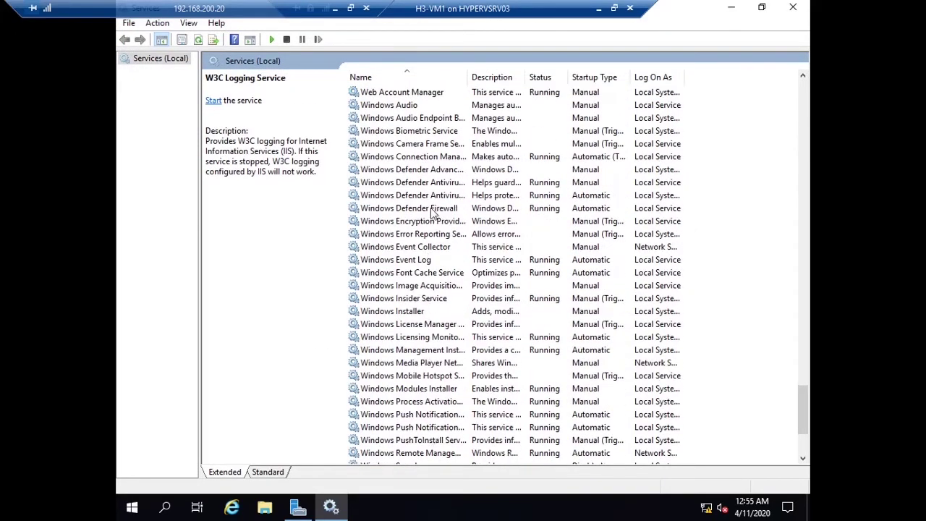
scroll(443, 381, "down", 3)
left_click(429, 379)
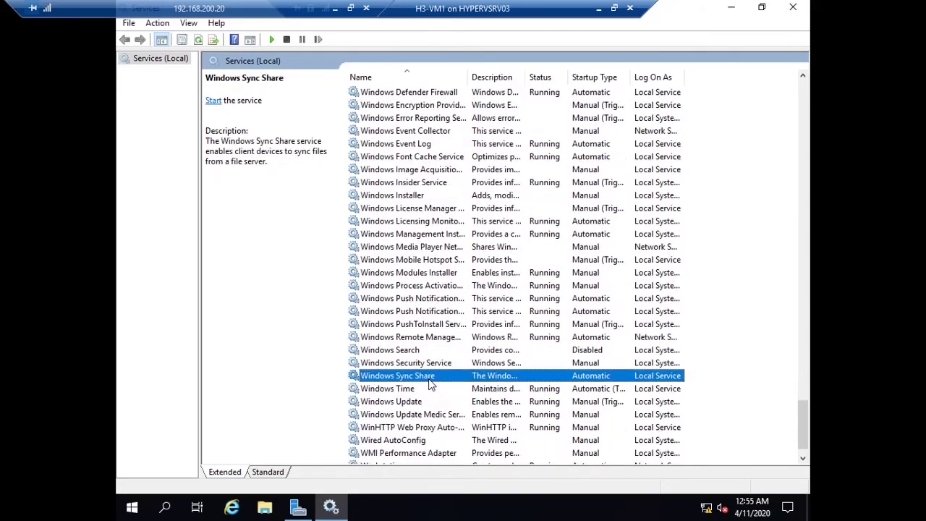
right_click(430, 384)
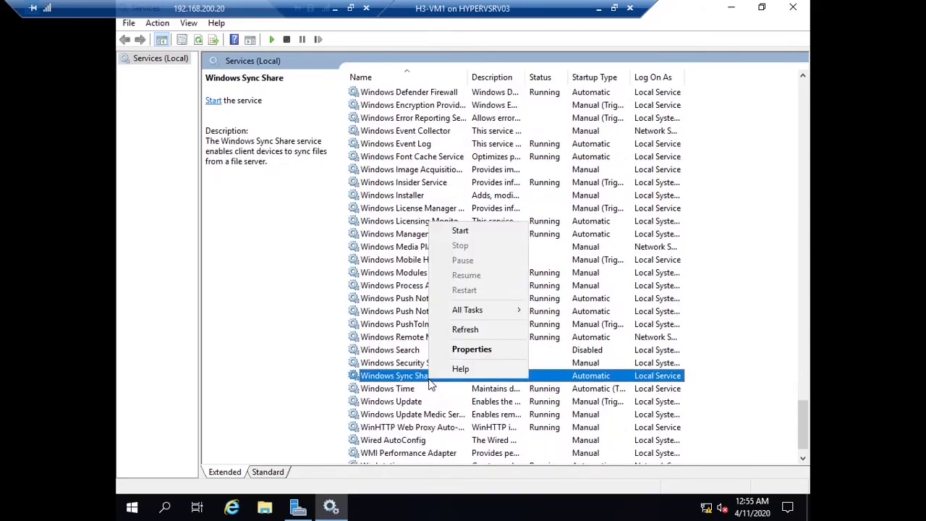
left_click(461, 232)
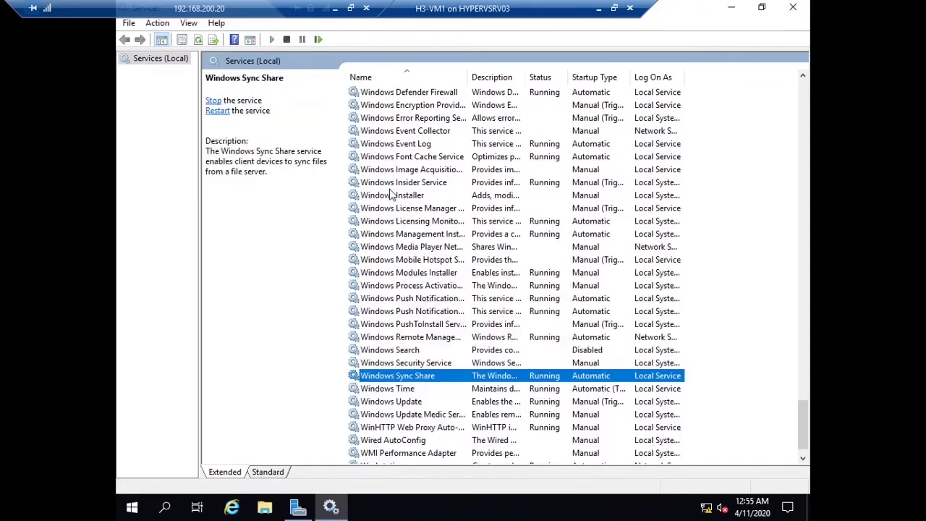
Step: Close the services console and start the New Sync Share Wizard from Work Folders
left_click(791, 10)
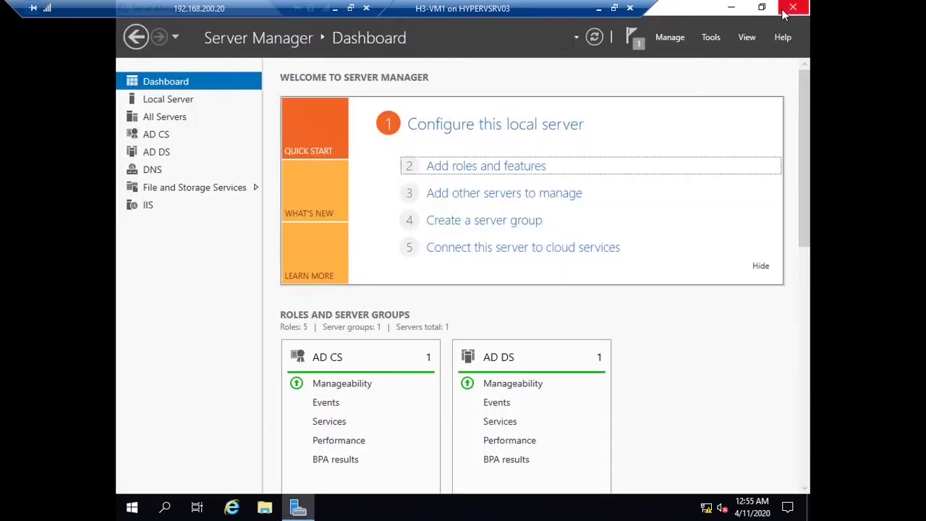
left_click(190, 187)
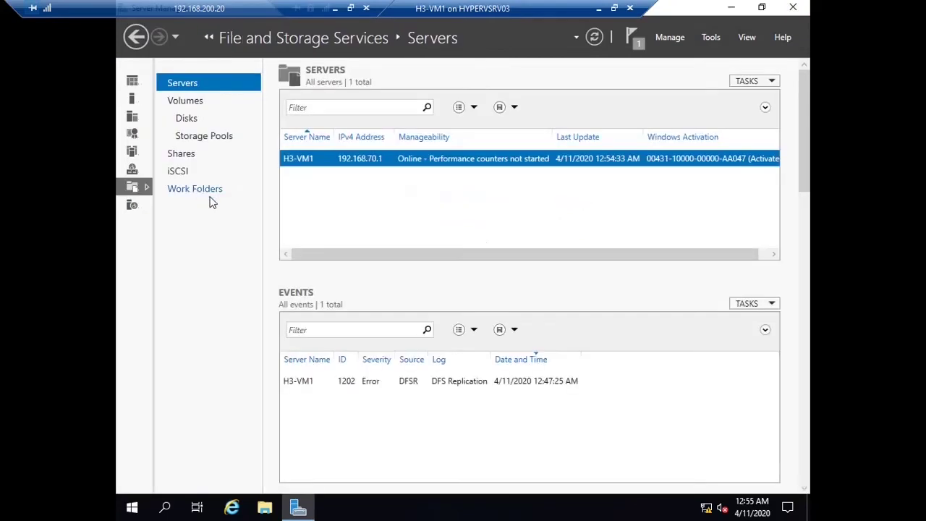
left_click(213, 191)
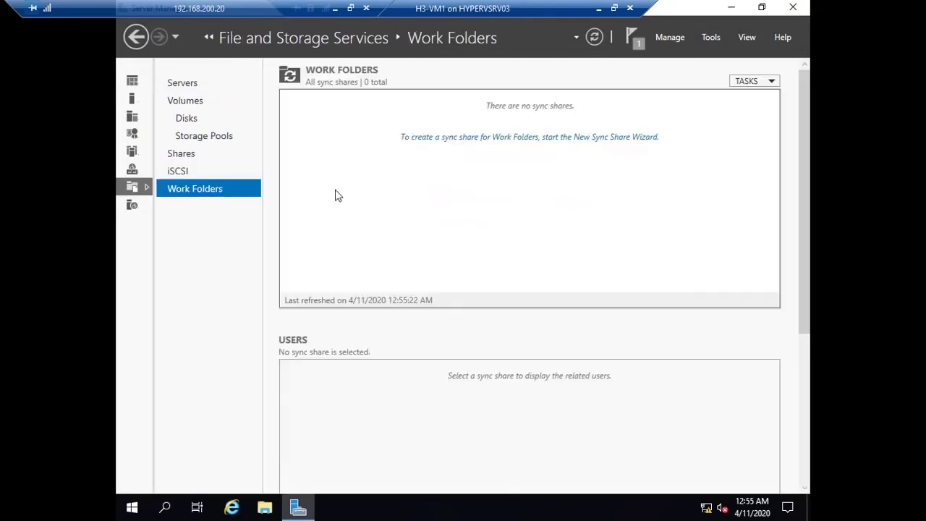
left_click(471, 139)
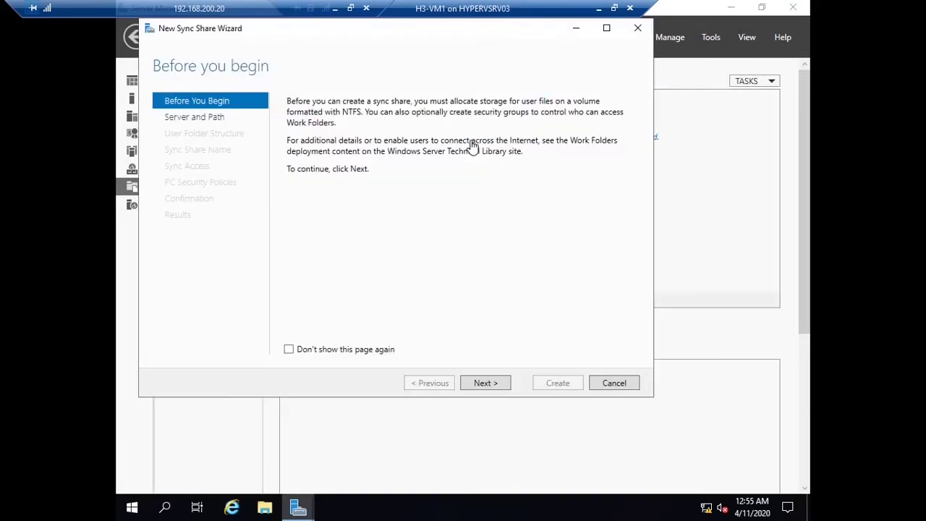
left_click(483, 388)
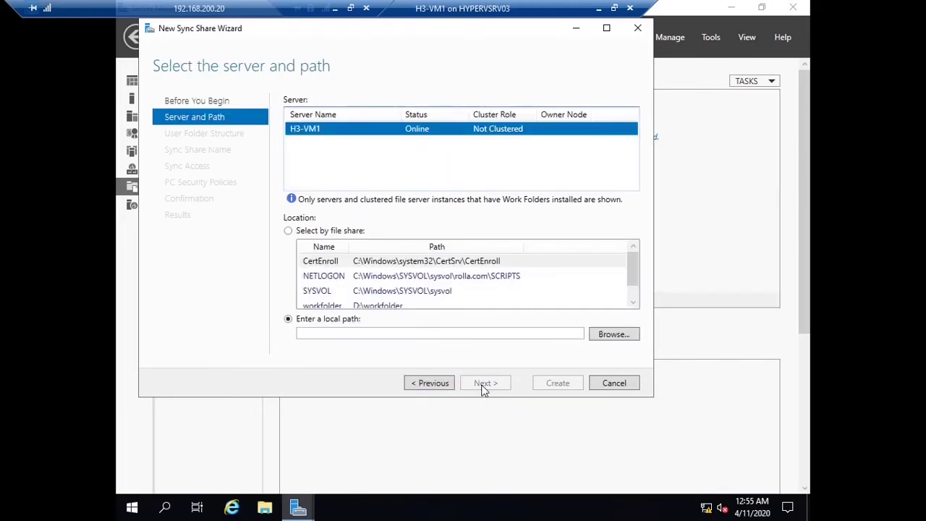
Step: Set the sync share's local path to D:\workfolder
left_click(601, 333)
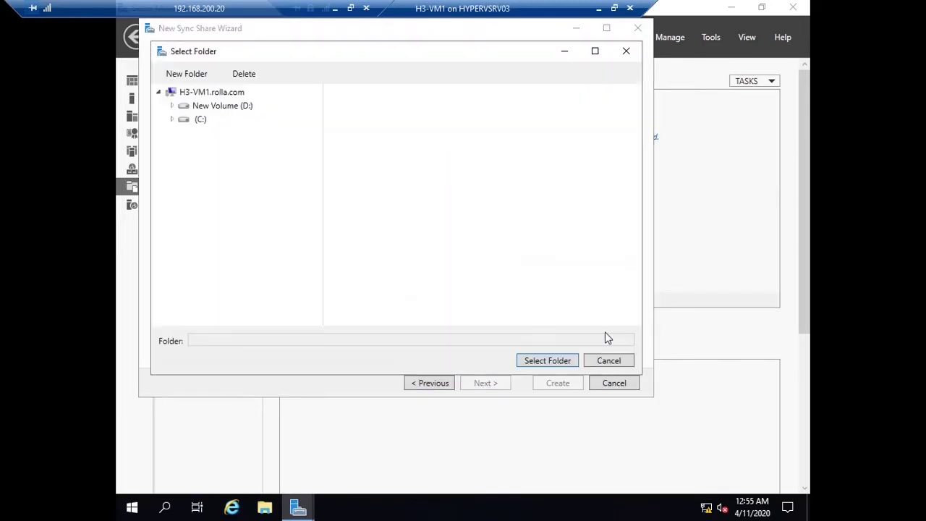
left_click(201, 118)
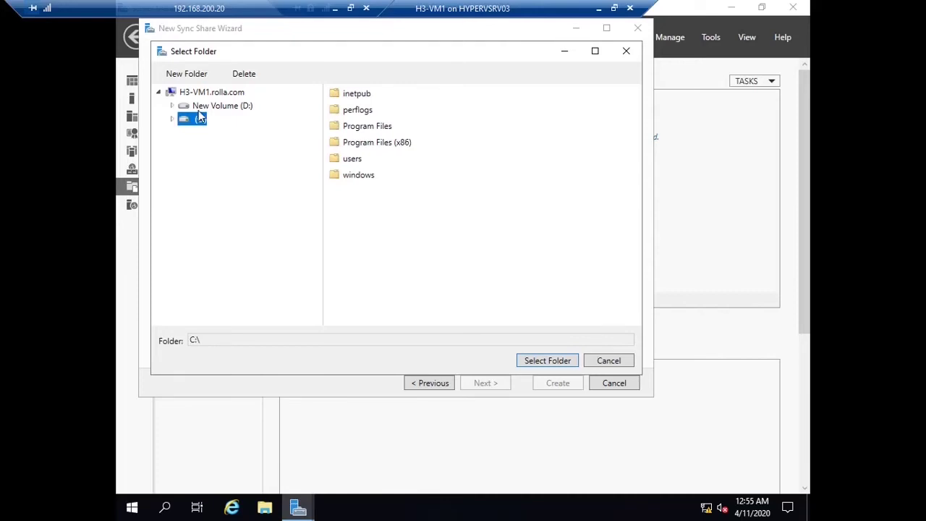
left_click(199, 109)
left_click(372, 94)
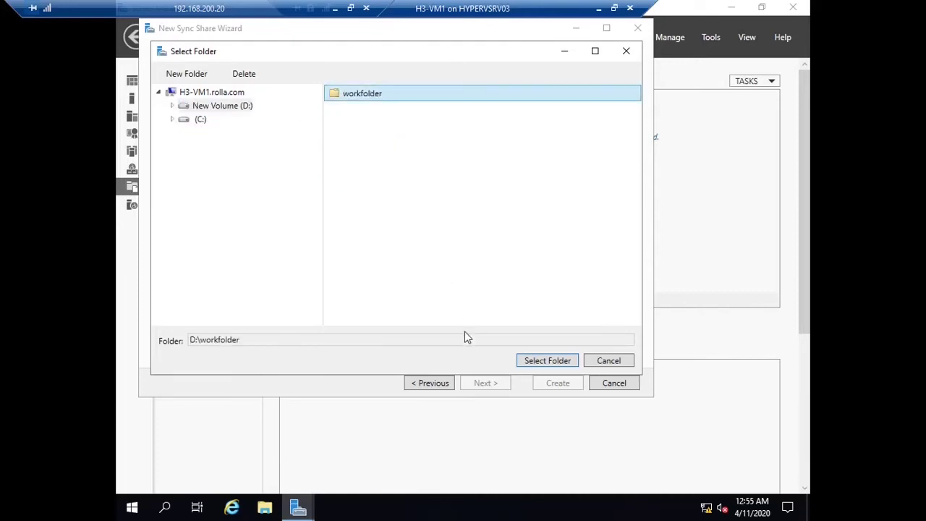
left_click(548, 361)
left_click(485, 385)
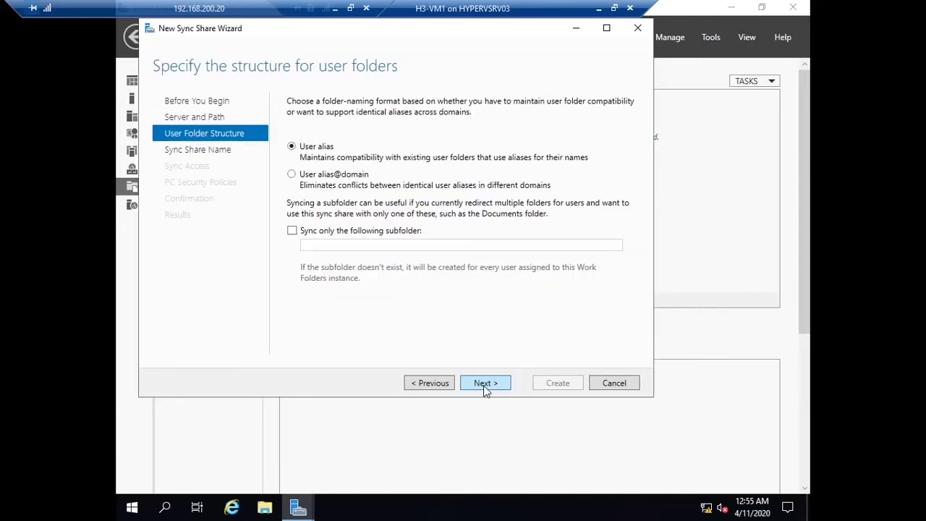
Step: Name user folders by alias@domain, grant the workfolders group sync access, and create the share
left_click(338, 176)
left_click(492, 385)
left_click(492, 385)
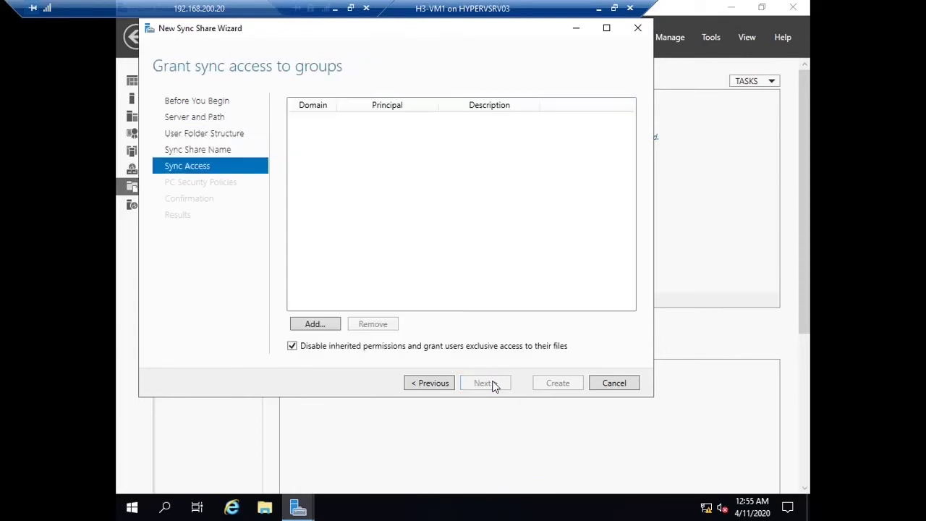
left_click(318, 328)
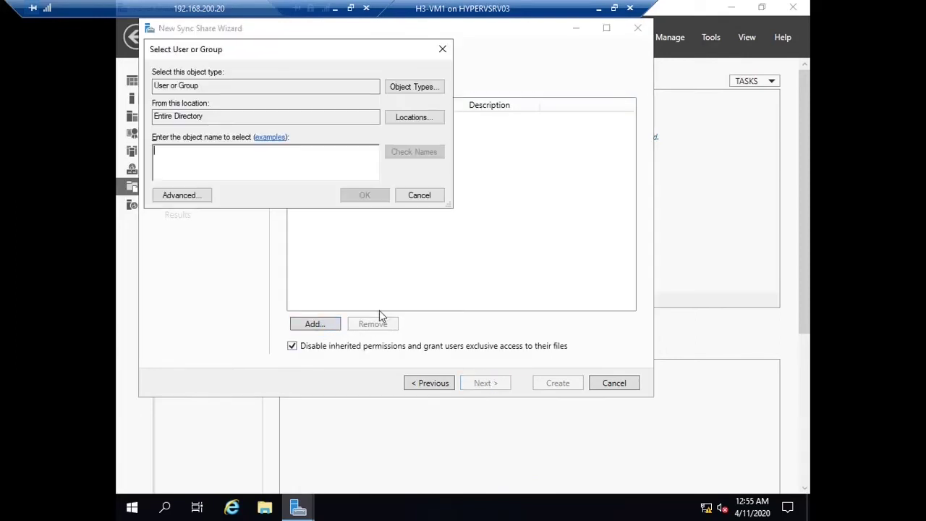
type("workfodle")
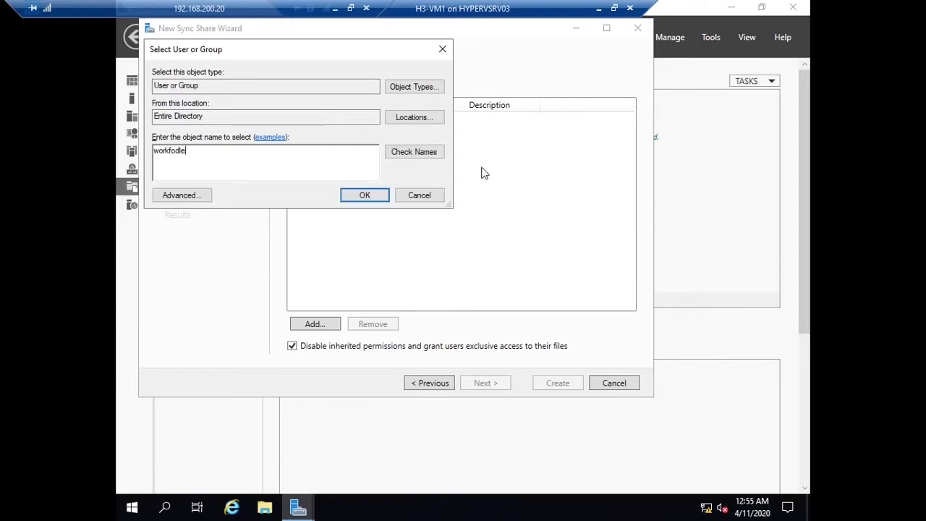
type("lder")
left_click(422, 153)
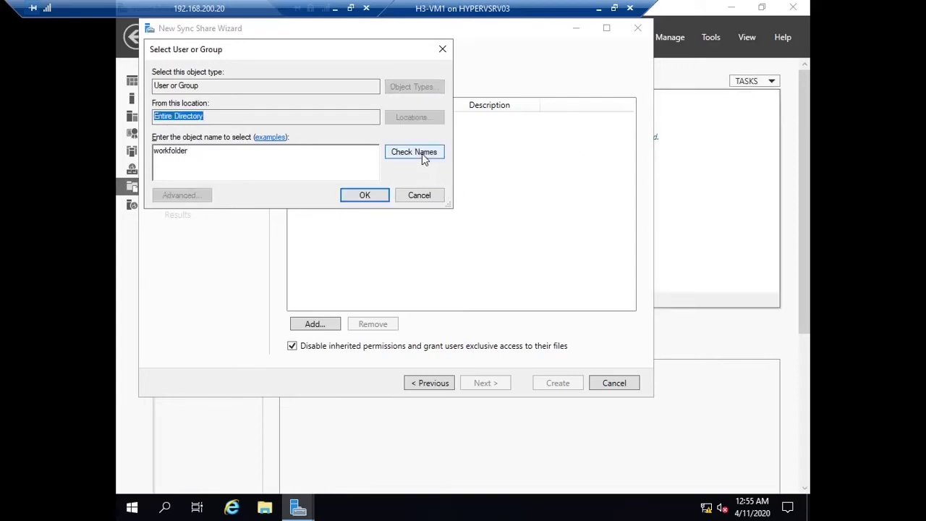
left_click(366, 196)
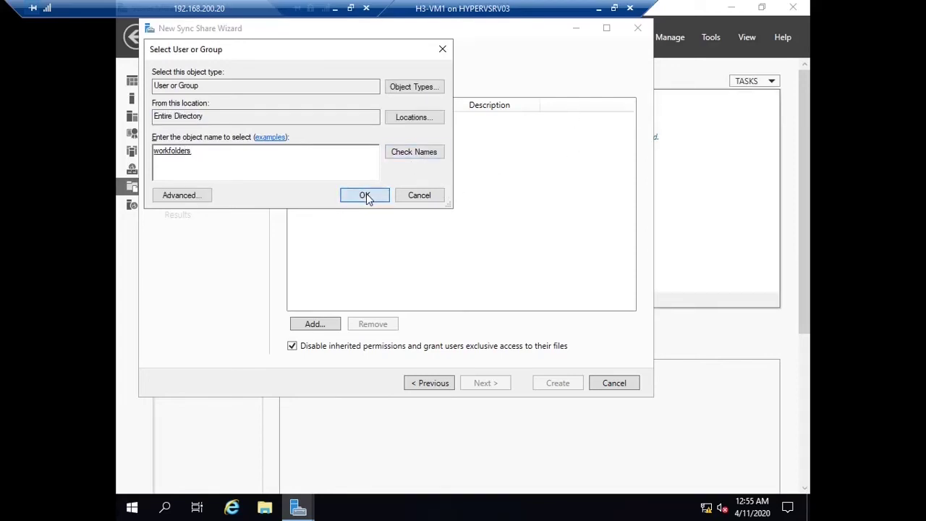
left_click(484, 389)
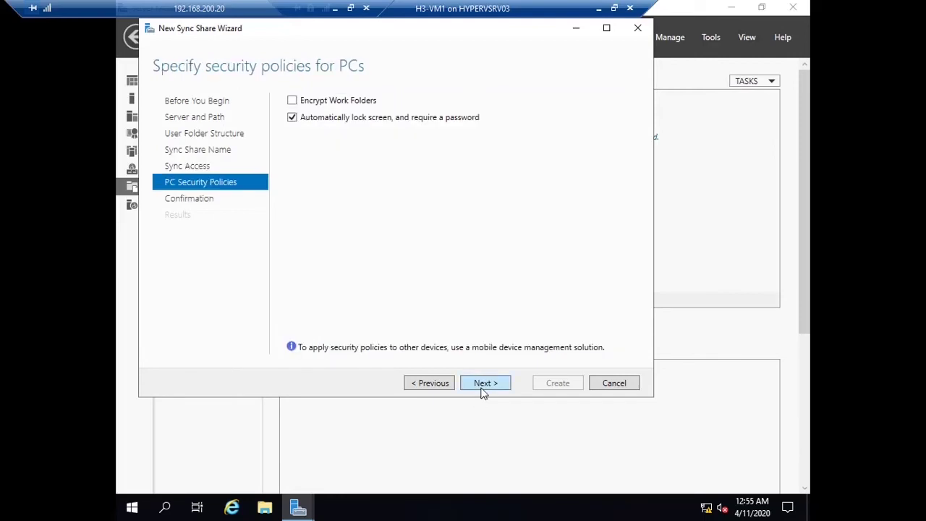
left_click(483, 389)
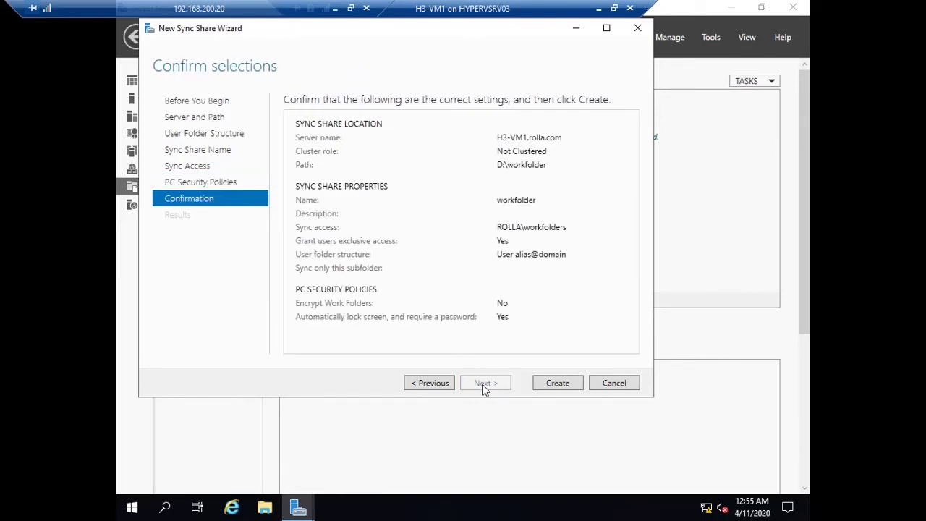
left_click(558, 386)
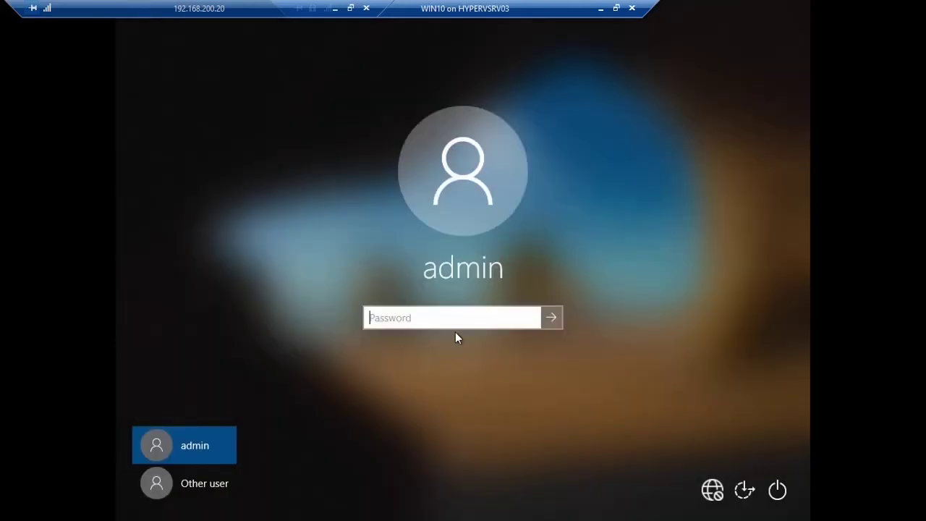
Step: Sign in to the WIN10 client by entering the admin account password
type("Pa$$w0rd")
key("Return")
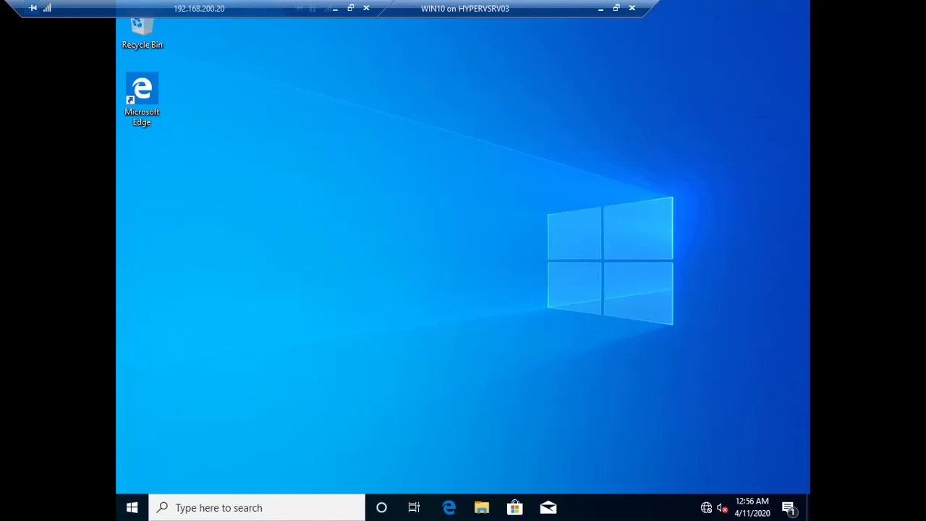
Step: Search Windows Settings for 'work folder' and choose the Work Folders suggestion
left_click(127, 509)
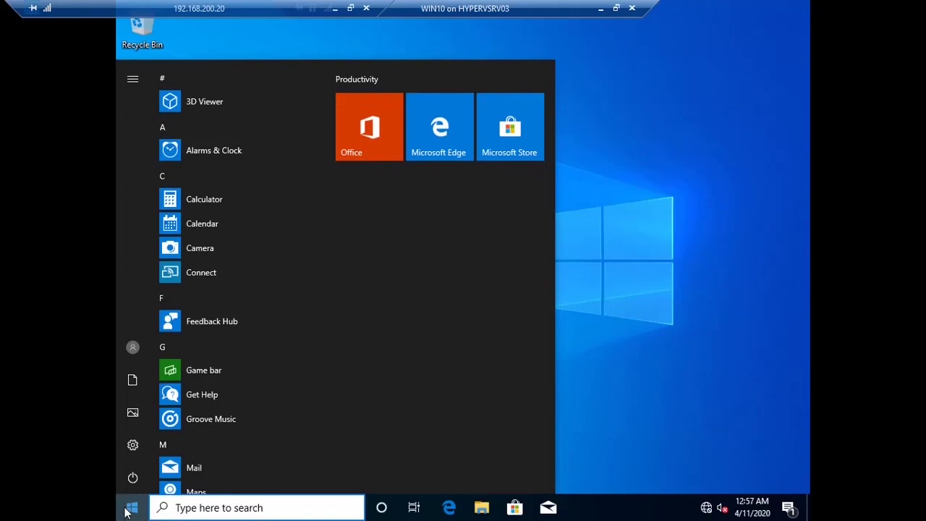
left_click(142, 443)
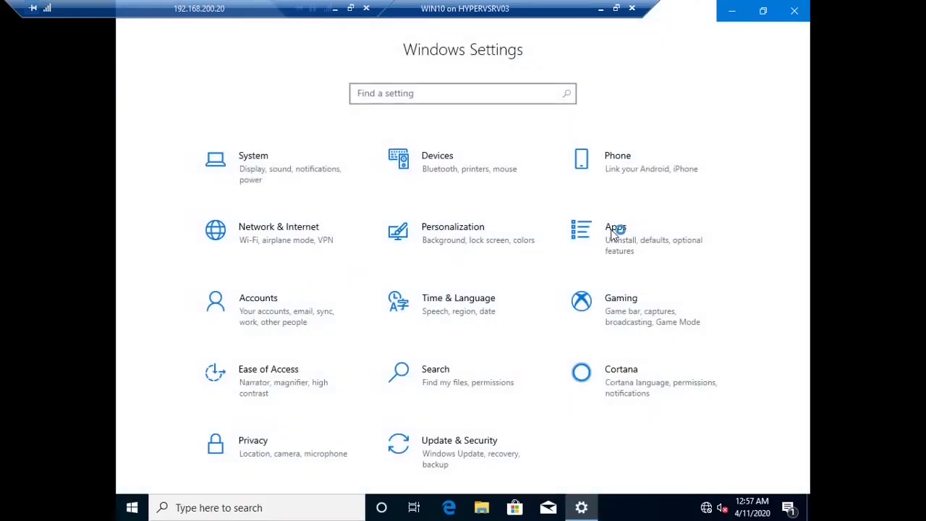
type("w")
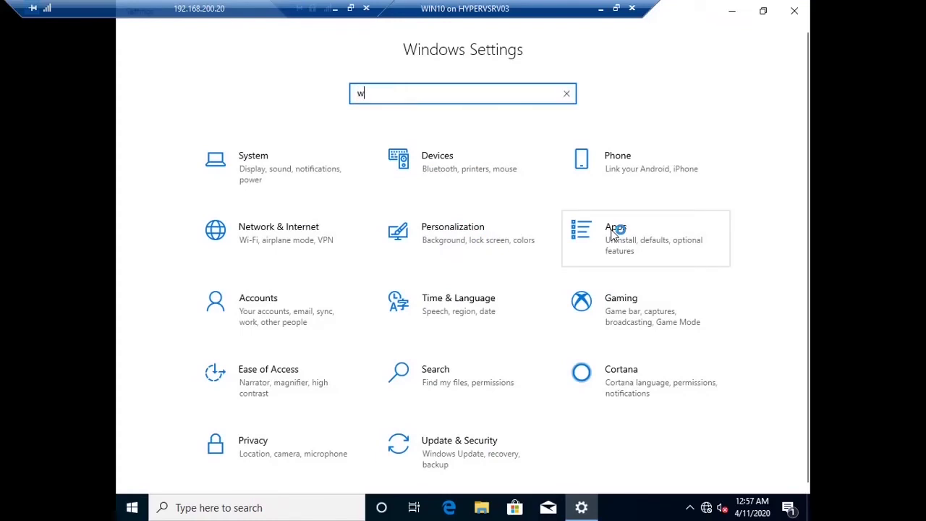
type("or")
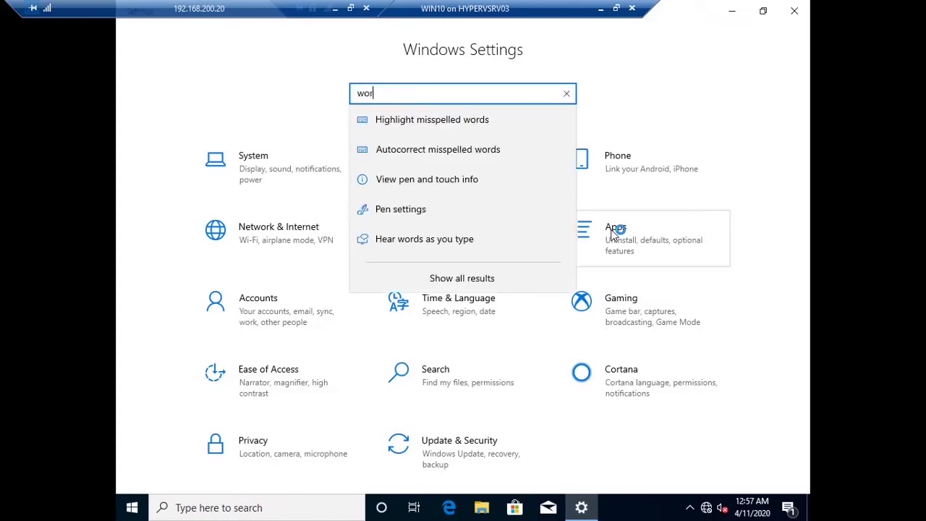
type("k folder")
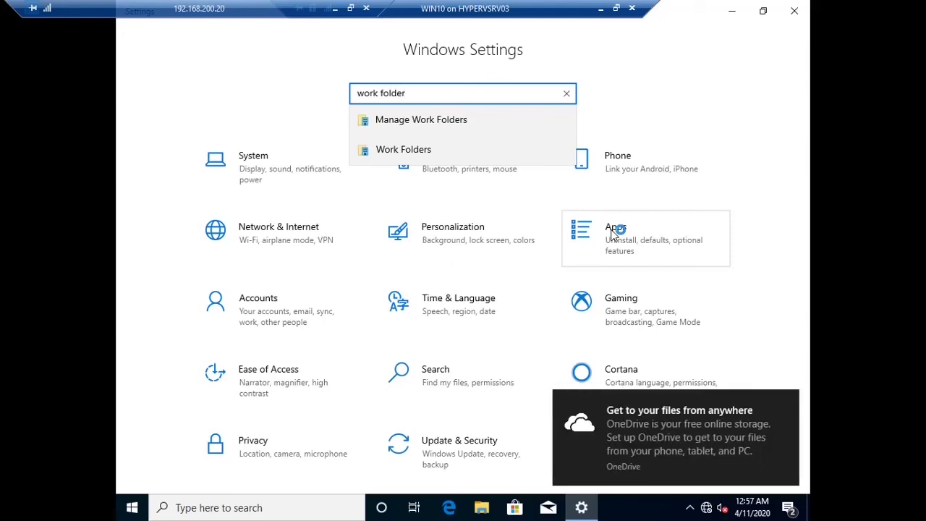
left_click(414, 156)
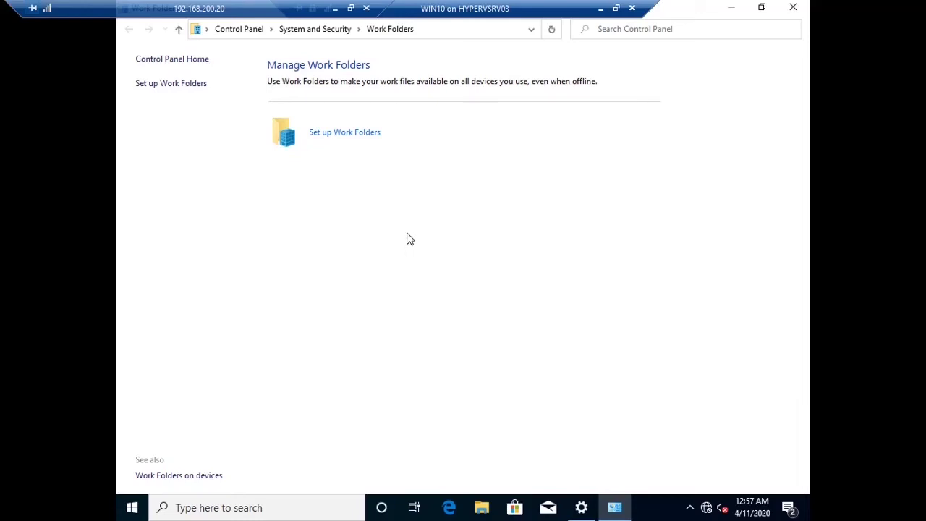
left_click(367, 139)
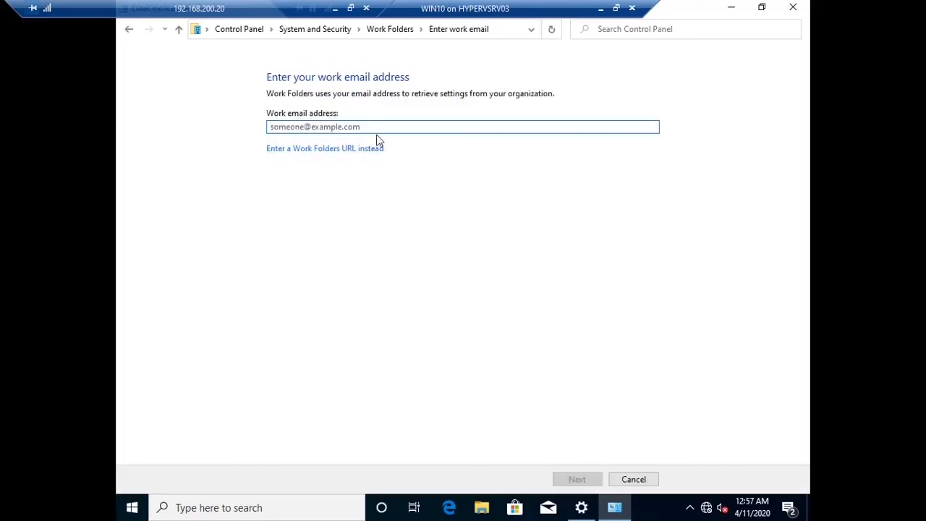
left_click(346, 149)
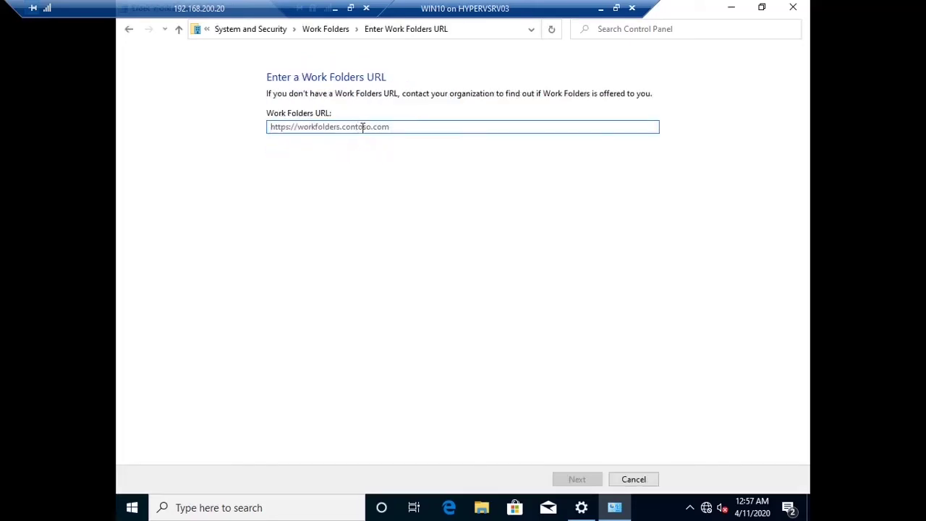
type("https")
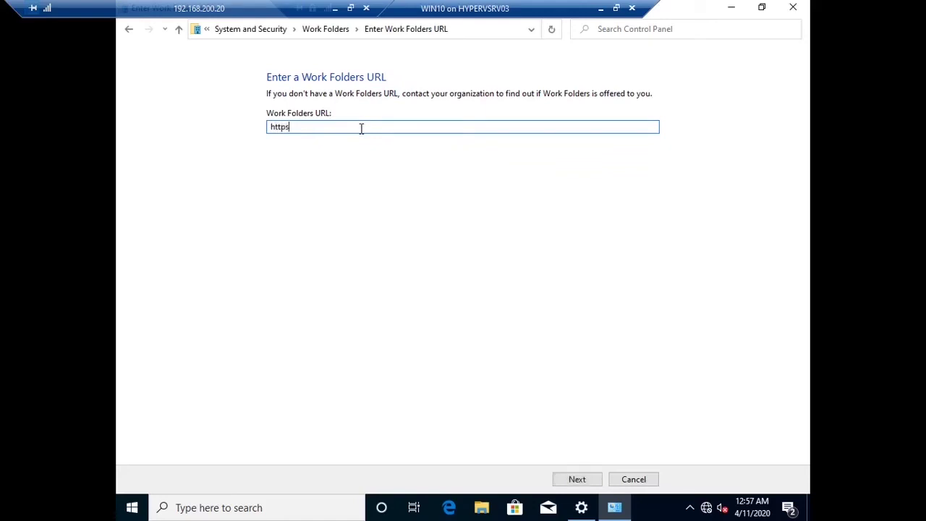
type("://workfolders.rolla.com")
key("ctrl+a")
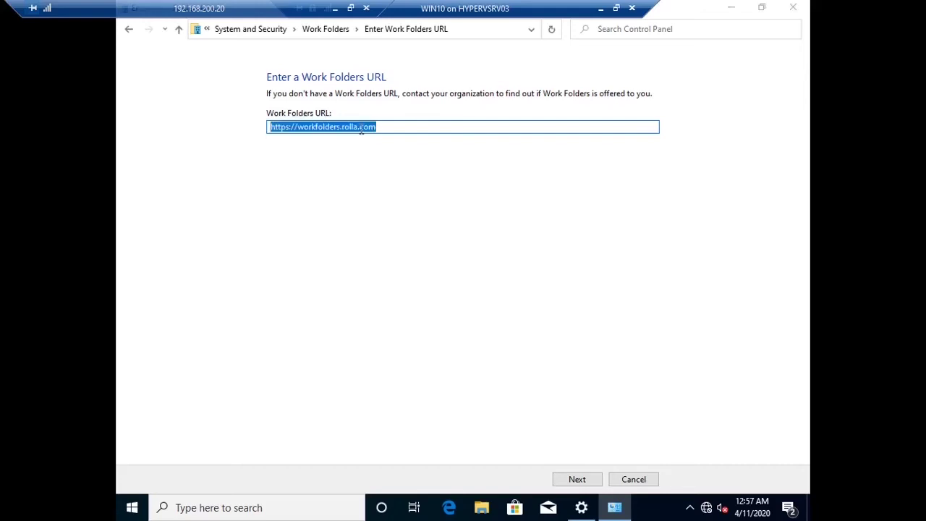
left_click(360, 128)
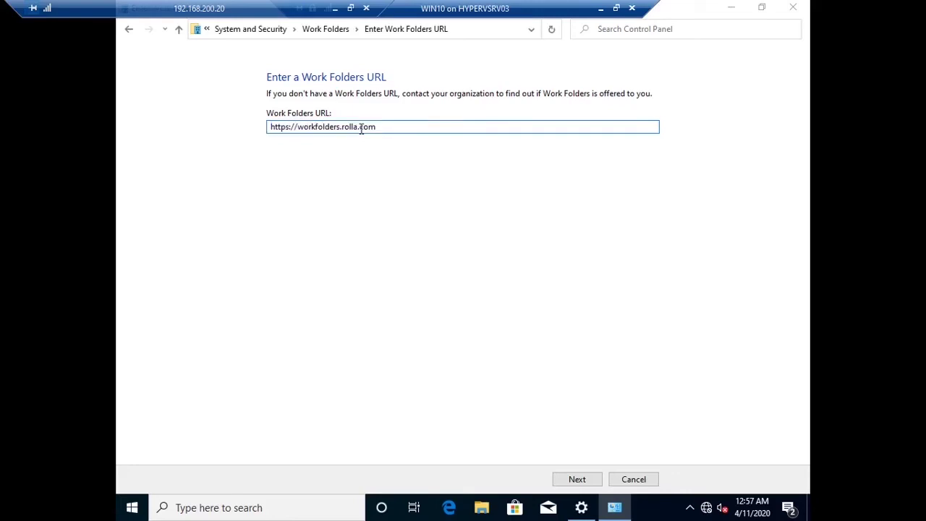
key("Return")
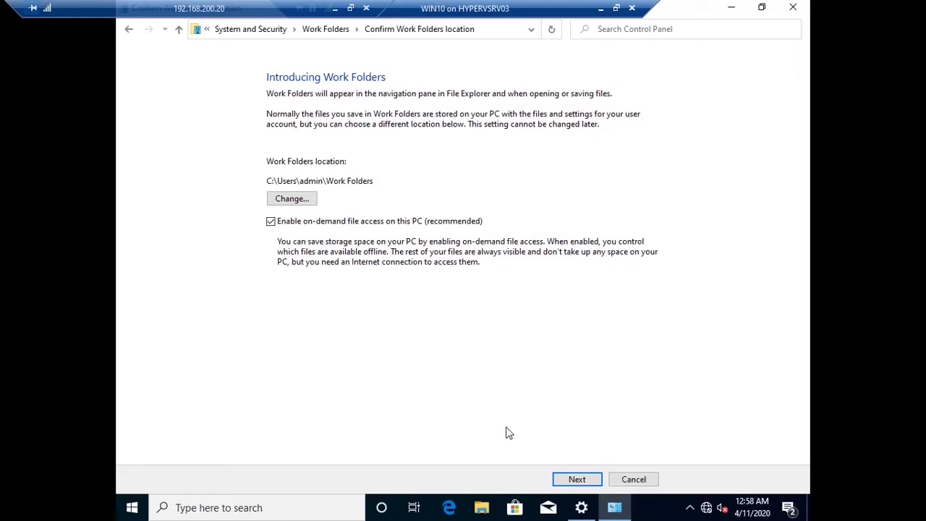
Step: Keep the default location, accept the security policies, and authorize setup with domain administrator credentials
left_click(574, 476)
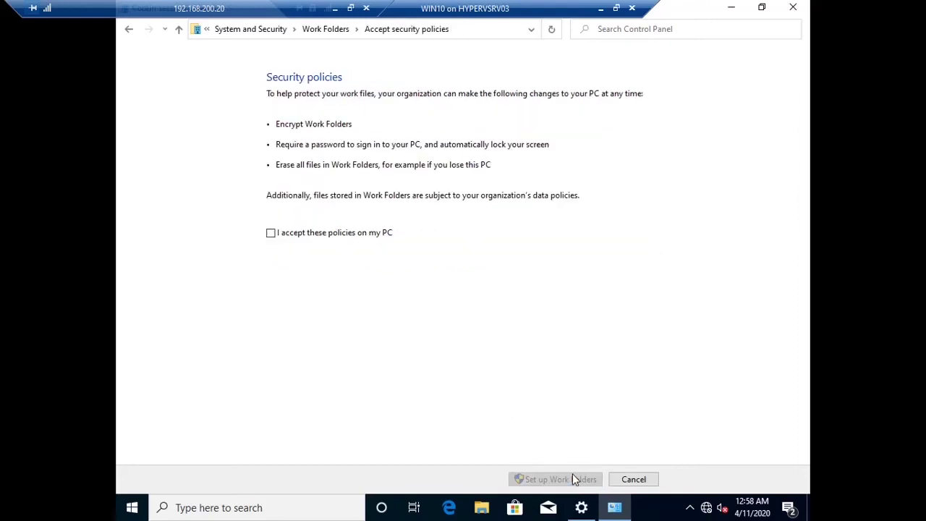
left_click(372, 233)
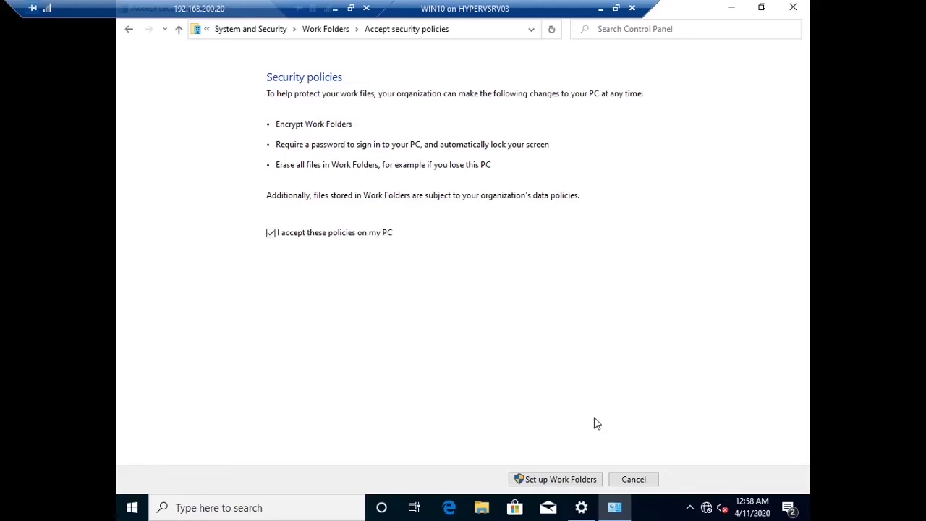
left_click(583, 478)
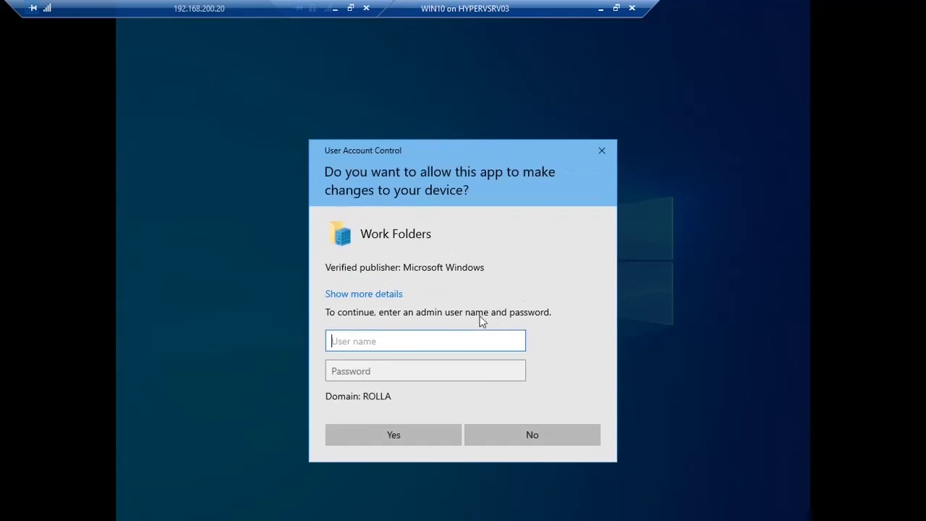
type("rolla\\admini")
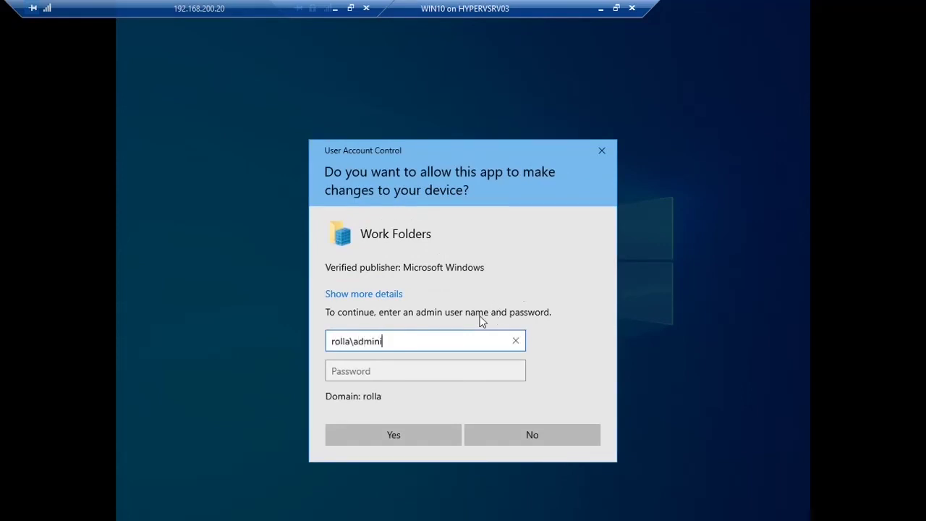
type("strator")
key("Tab")
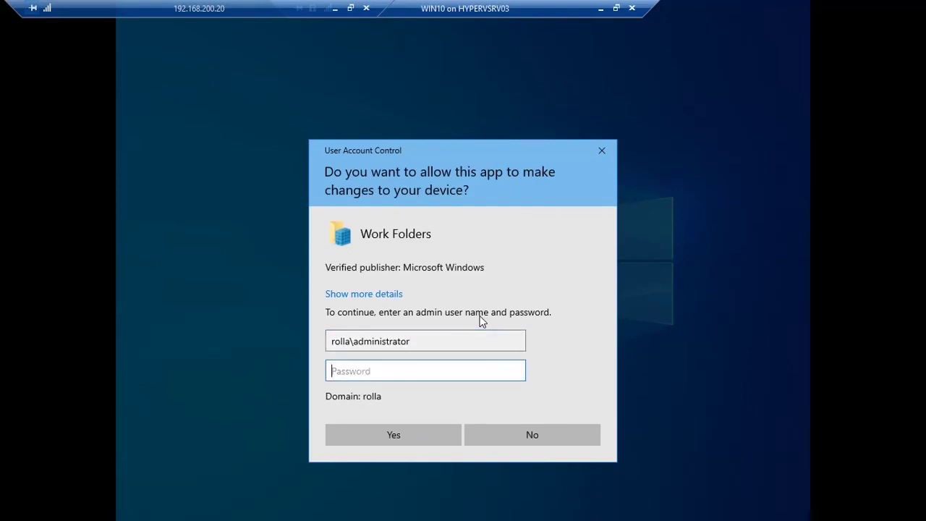
type("Pa$$w0rd")
key("Return")
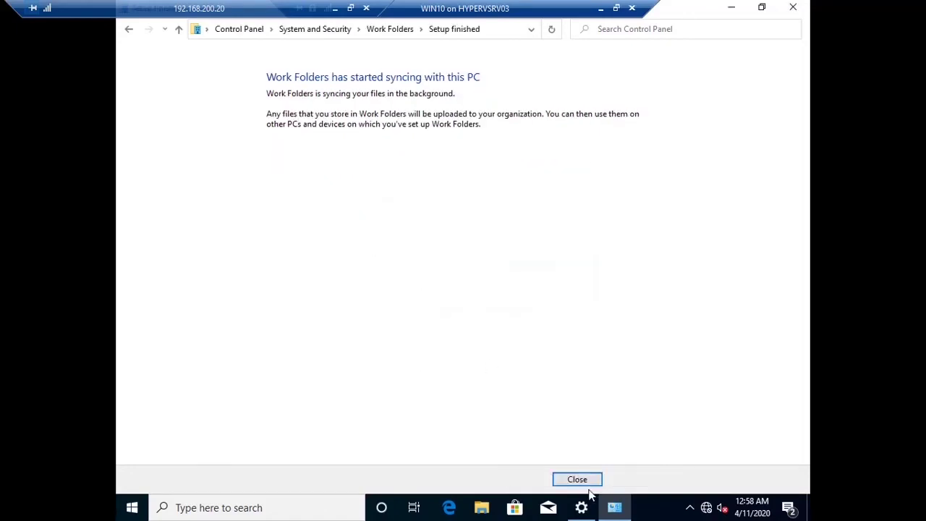
Step: Close the finished setup wizard to view Work Folders status with 19.4 GB available
left_click(572, 480)
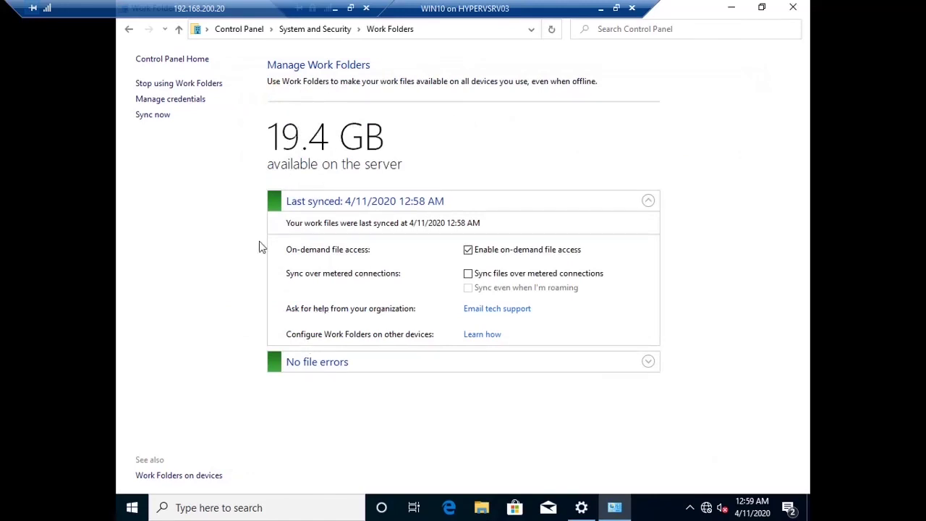
Step: Close Control Panel and Settings, then open Work Folders in File Explorer and check its properties
left_click(802, 8)
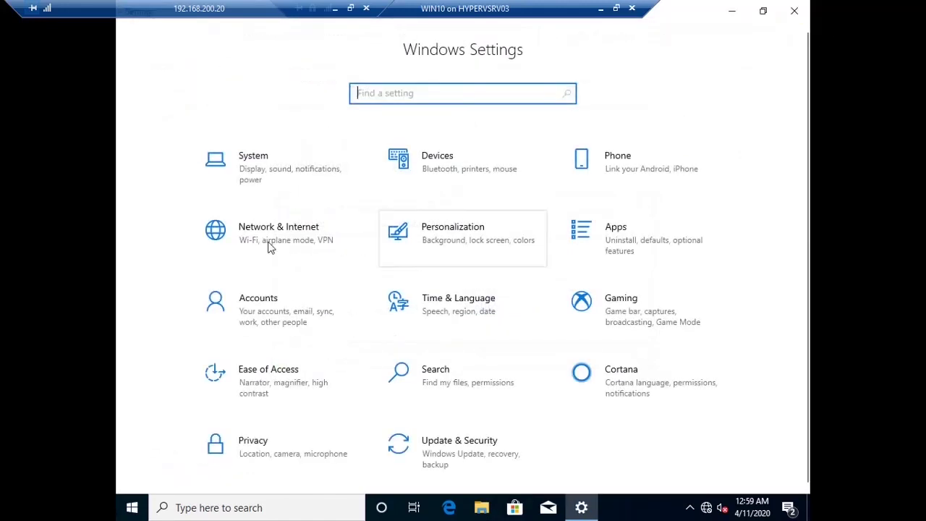
left_click(795, 11)
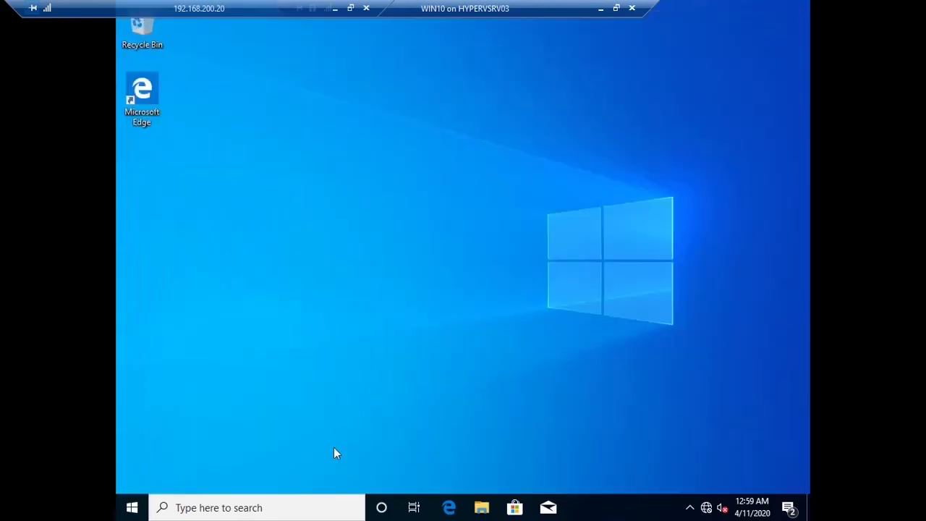
left_click(481, 509)
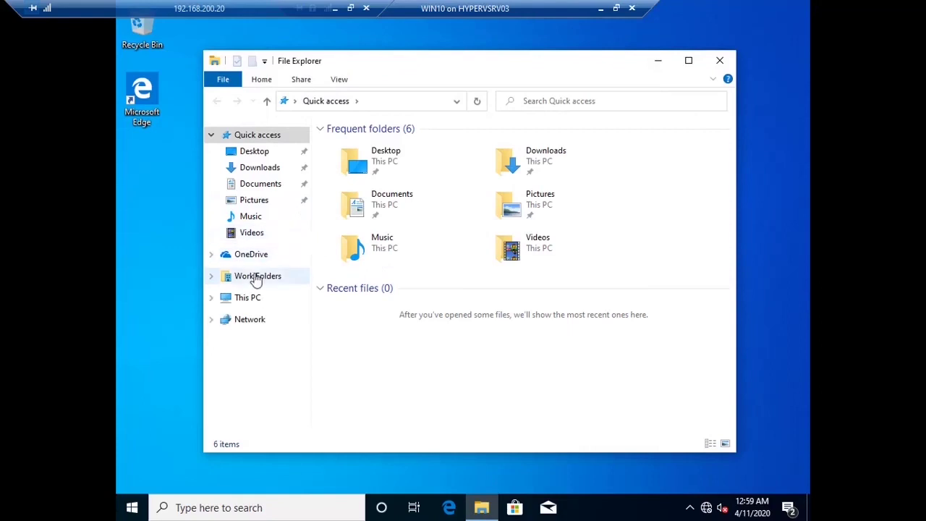
left_click(255, 277)
right_click(425, 233)
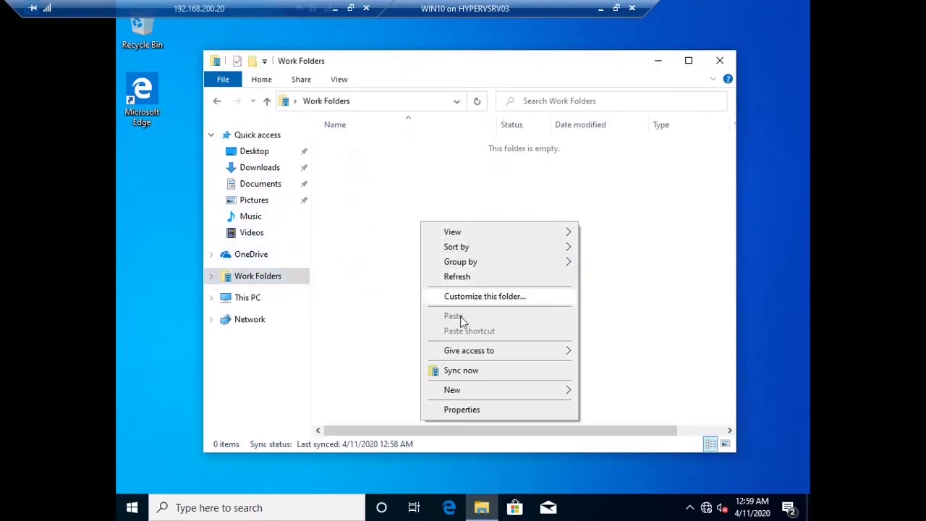
left_click(468, 410)
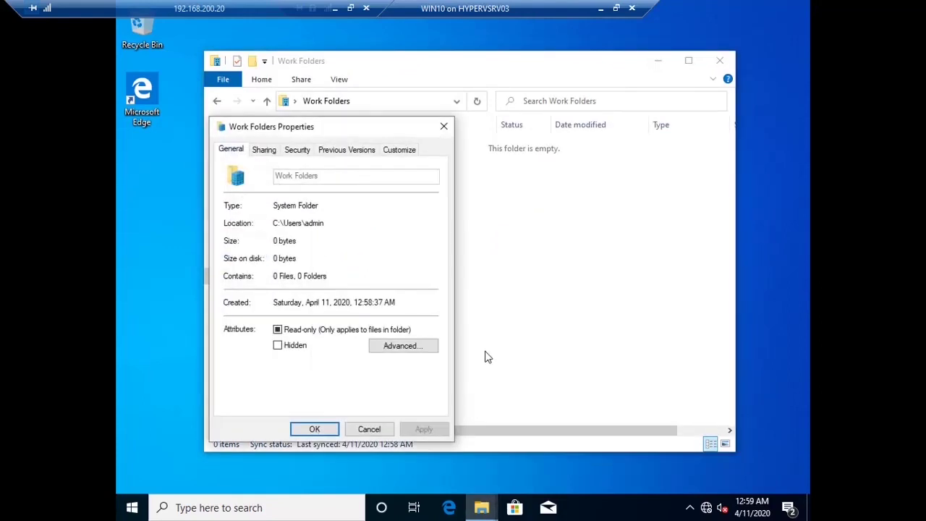
left_click(368, 432)
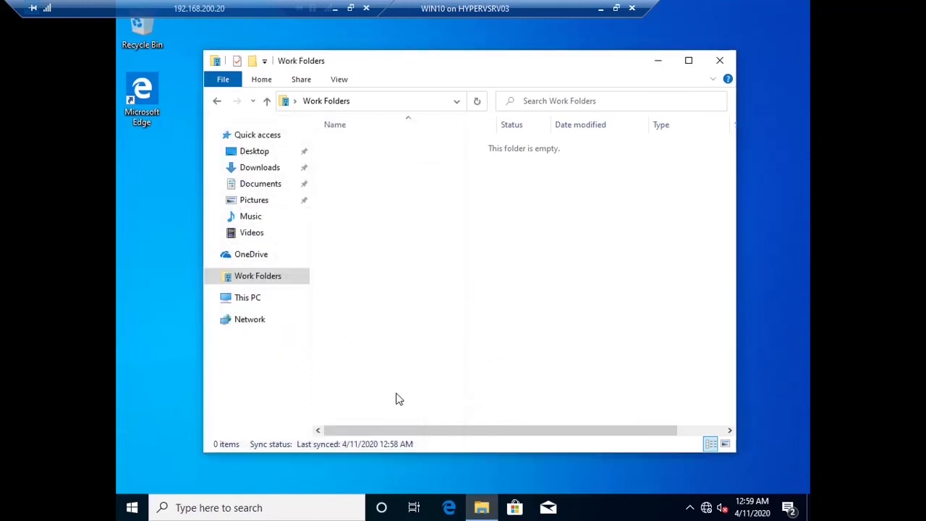
Step: Create a new text document named dsf in Work Folders and open it
right_click(432, 232)
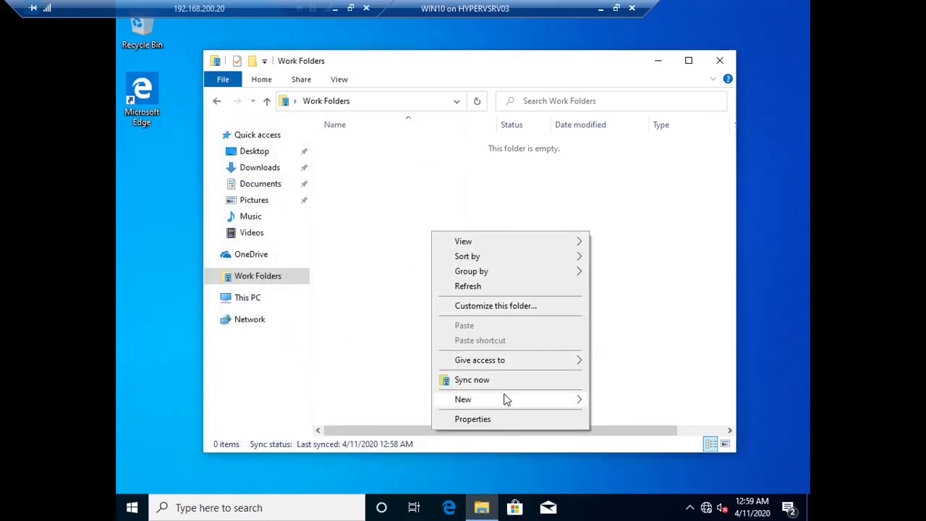
mouse_move(572, 399)
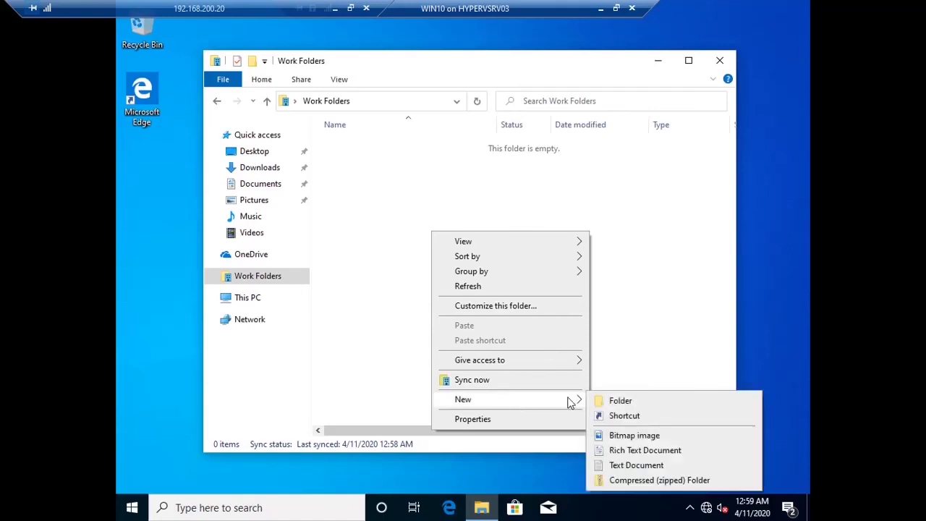
left_click(630, 464)
type("dsf")
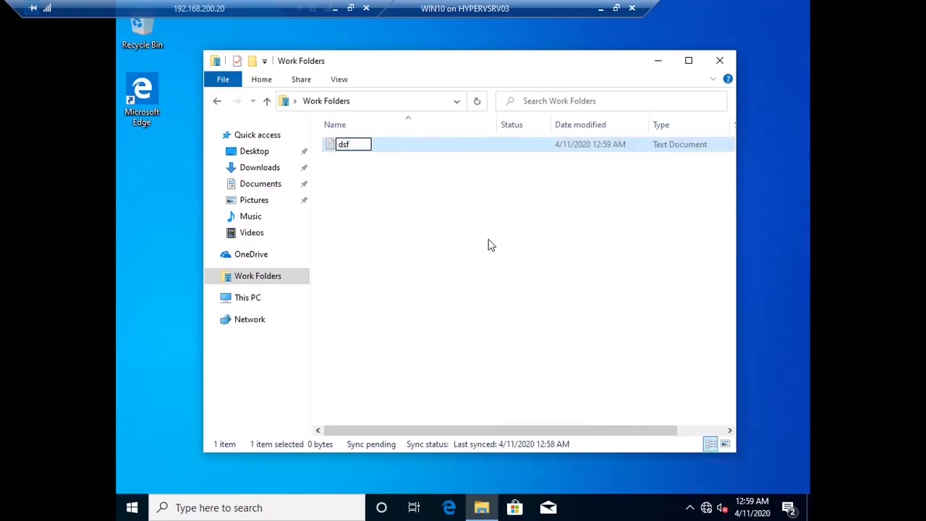
left_click(483, 245)
left_click(374, 150)
double_click(374, 150)
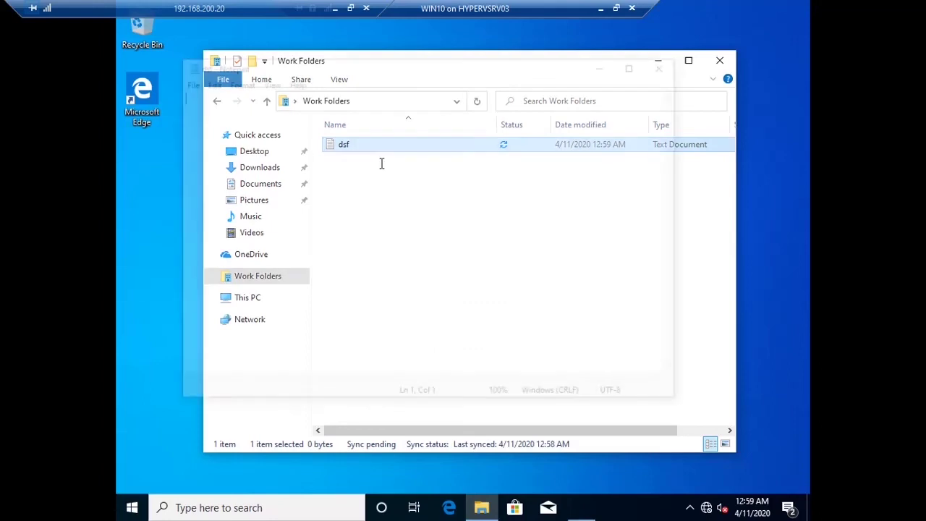